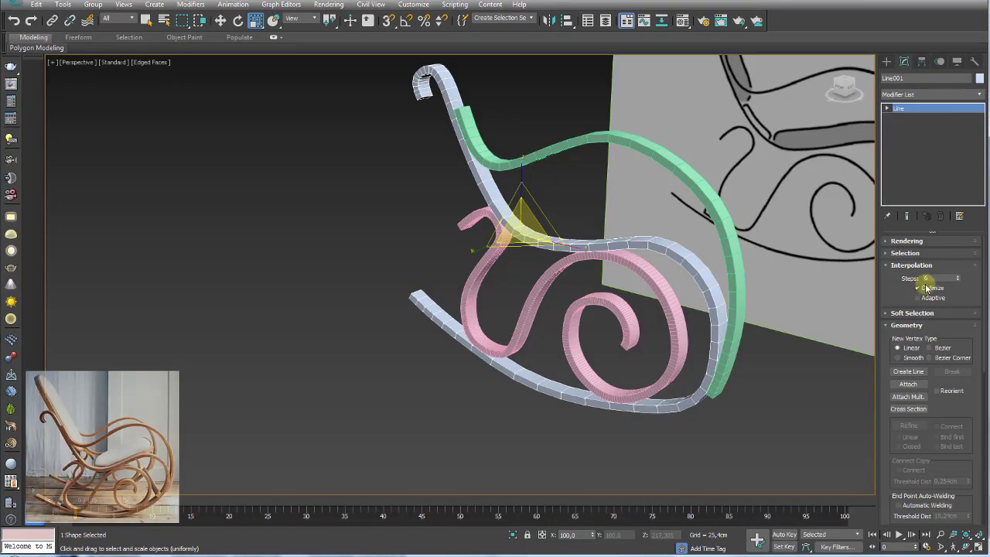
# Start editing the selected Line's Interpolation Steps value in the chair splines scene
pyautogui.doubleClick(924, 278)
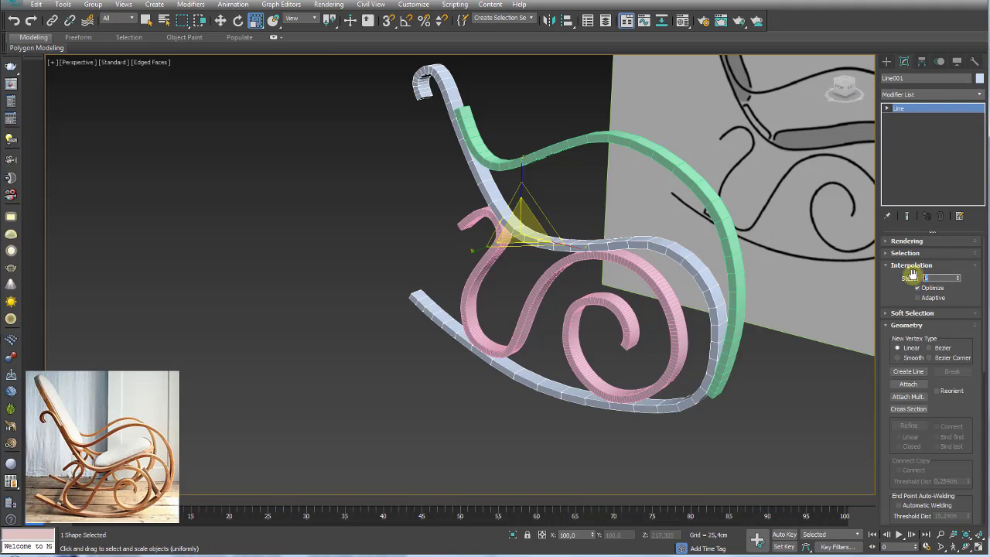
# Give the spline 6 interpolation steps and enter Vertex mode on the green rail Line003
pyautogui.write('6')
pyautogui.press('Return')
pyautogui.click(730, 257)
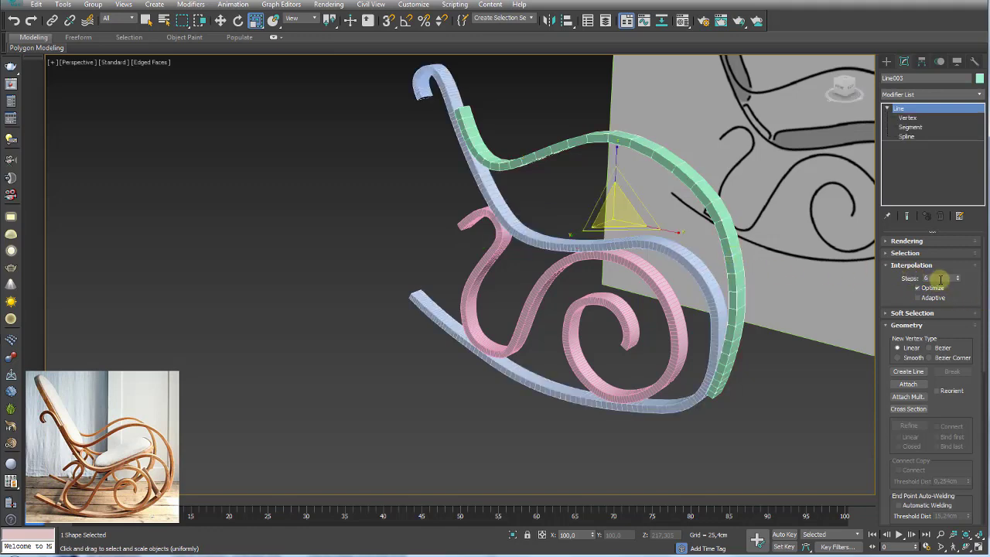
pyautogui.moveTo(751, 311)
pyautogui.keyDown('alt'); pyautogui.mouseDown(button='middle')
pyautogui.moveTo(794, 305)
pyautogui.moveTo(806, 345)
pyautogui.moveTo(776, 327)
pyautogui.moveTo(866, 160)
pyautogui.mouseUp(button='middle'); pyautogui.keyUp('alt')
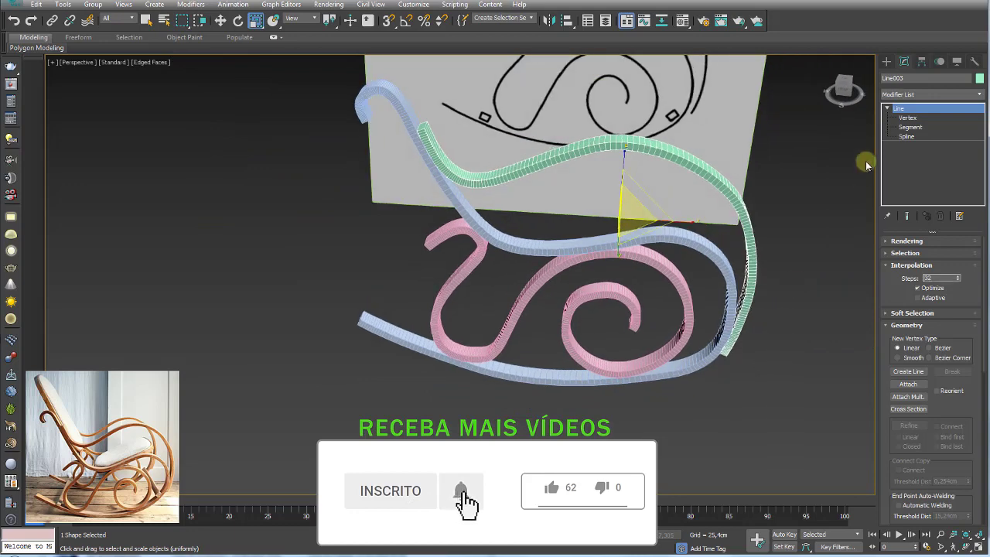
pyautogui.click(908, 118)
pyautogui.keyDown('alt'); pyautogui.moveTo(803, 157); pyautogui.dragTo(800, 110, button='middle'); pyautogui.keyUp('alt')
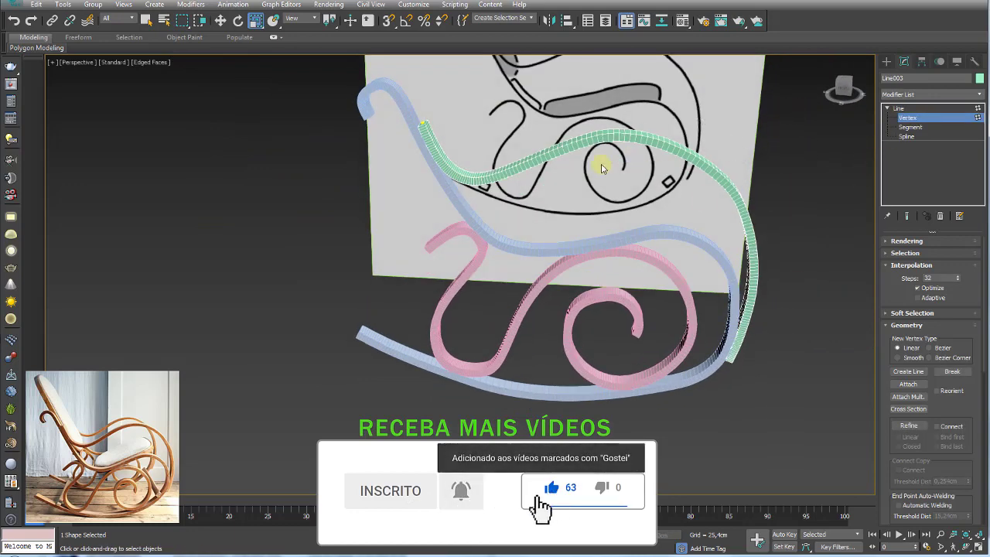
# Move the green rail's bend vertex up-left to follow the reference drawing
pyautogui.click(747, 223)
pyautogui.scroll(2, 764, 243)
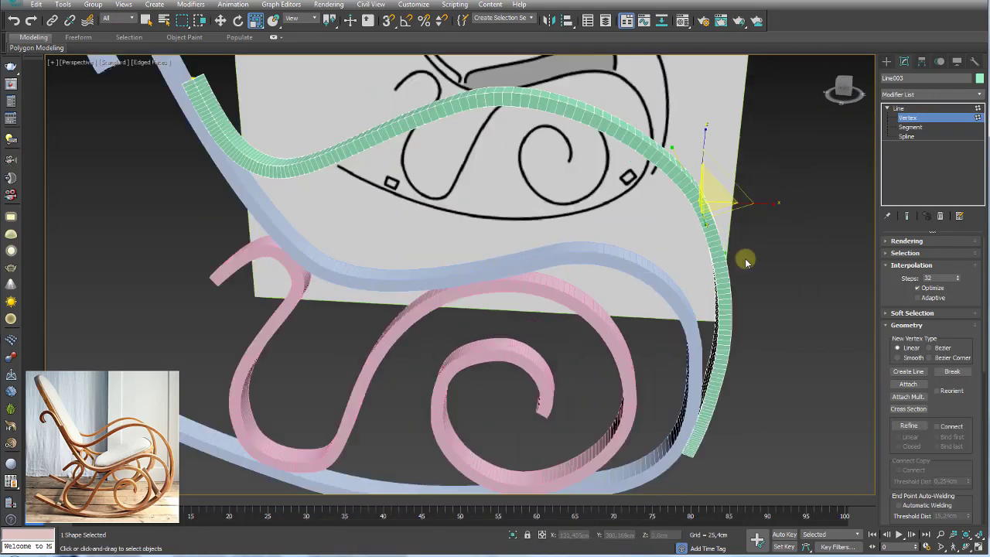
pyautogui.scroll(2, 745, 258)
pyautogui.keyDown('alt'); pyautogui.moveTo(739, 222); pyautogui.dragTo(503, 102, button='middle'); pyautogui.keyUp('alt')
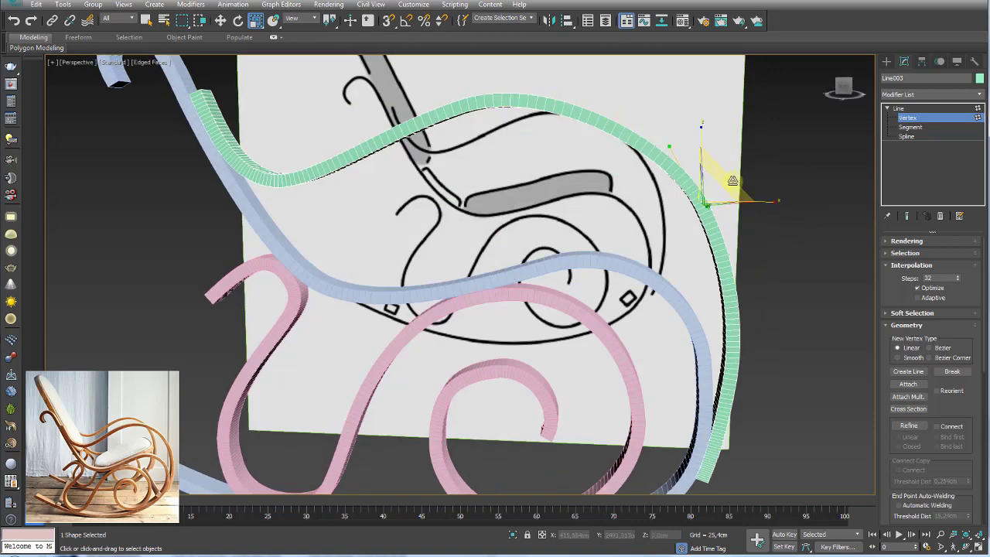
pyautogui.press('e')
pyautogui.press('w')
pyautogui.moveTo(733, 181)
pyautogui.mouseDown()
pyautogui.moveTo(713, 159)
pyautogui.moveTo(713, 172)
pyautogui.moveTo(740, 149)
pyautogui.mouseUp()
pyautogui.press('e')
pyautogui.press('r')
pyautogui.press('e')
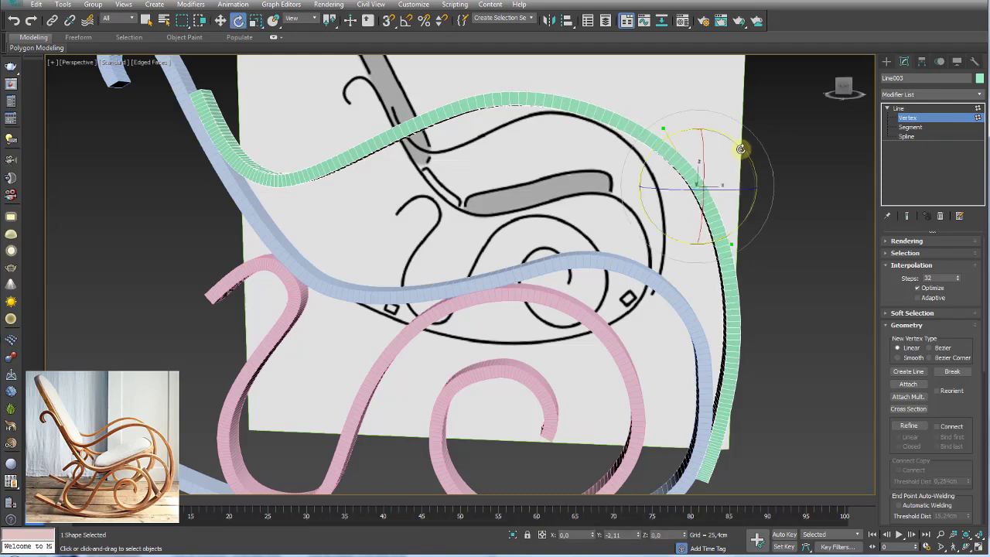
# Rotate and shorten the vertex handles, nudge the vertex onto the drawn curve, and exit to Line
pyautogui.moveTo(718, 169)
pyautogui.keyDown('alt'); pyautogui.mouseDown(button='middle')
pyautogui.moveTo(685, 194)
pyautogui.moveTo(711, 204)
pyautogui.moveTo(437, 137)
pyautogui.mouseUp(button='middle'); pyautogui.keyUp('alt')
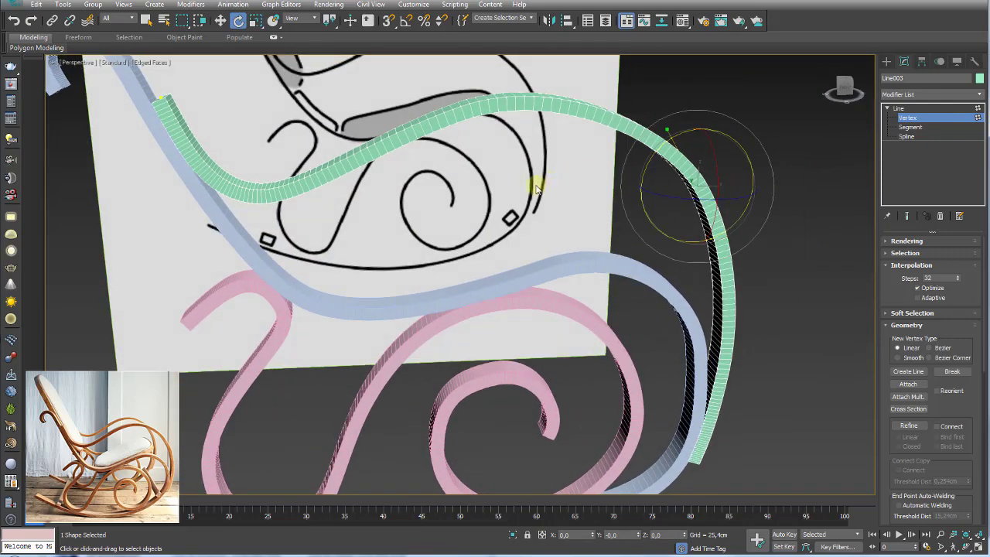
pyautogui.moveTo(507, 77); pyautogui.dragTo(511, 77)
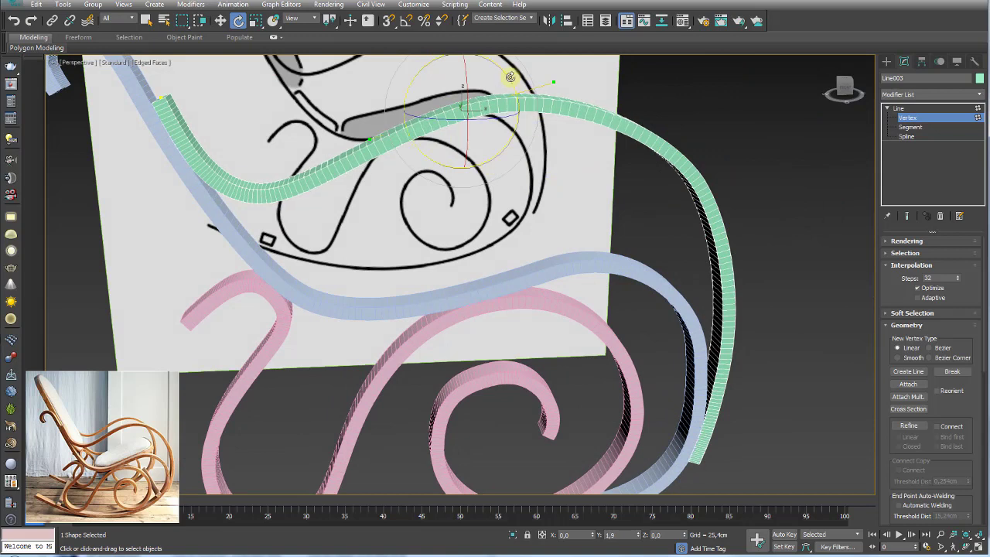
pyautogui.press('r')
pyautogui.moveTo(457, 101)
pyautogui.mouseDown()
pyautogui.moveTo(456, 111)
pyautogui.moveTo(457, 90)
pyautogui.mouseUp()
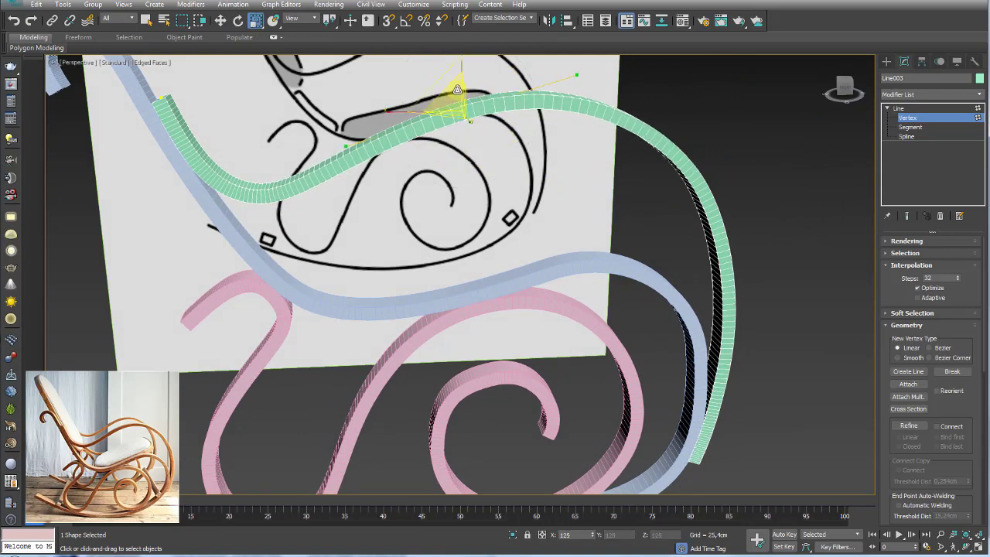
pyautogui.scroll(2, 493, 149)
pyautogui.press('w')
pyautogui.moveTo(481, 86); pyautogui.dragTo(497, 79)
pyautogui.scroll(-3, 622, 239)
pyautogui.keyDown('alt'); pyautogui.moveTo(623, 239); pyautogui.dragTo(913, 186, button='middle'); pyautogui.keyUp('alt')
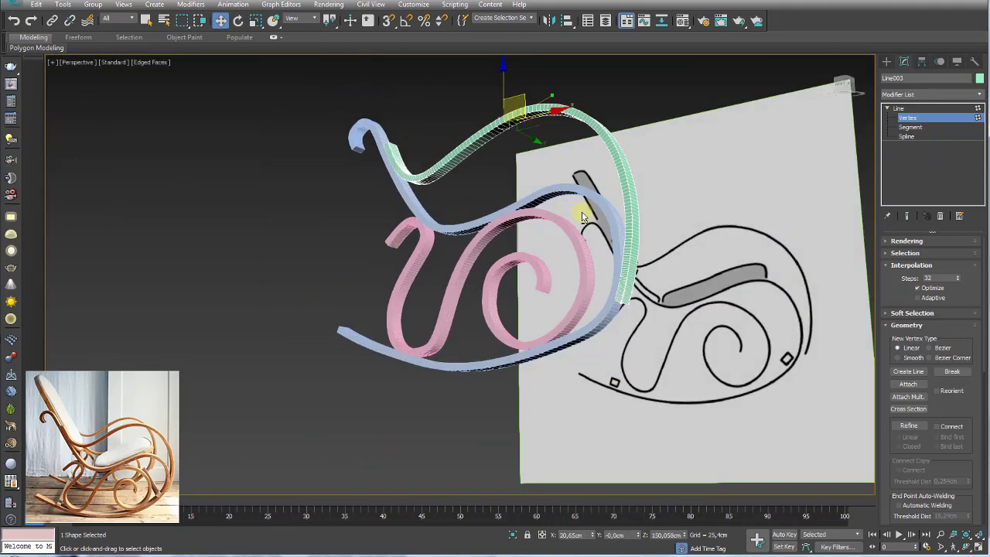
pyautogui.click(897, 108)
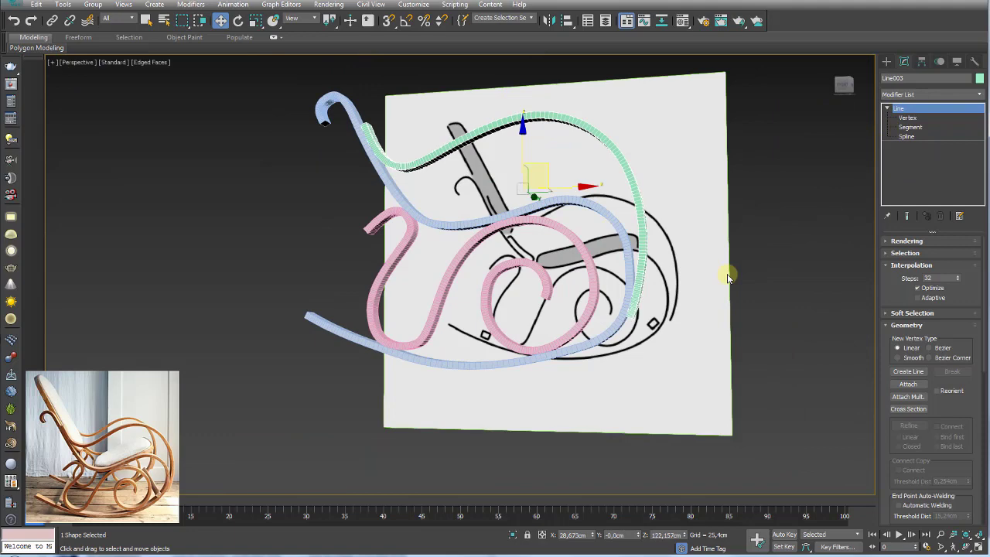
# Select the pale blue rocker Line001 and pick one of its vertices in Vertex mode
pyautogui.click(610, 334)
pyautogui.moveTo(610, 334)
pyautogui.keyDown('alt'); pyautogui.mouseDown(button='middle')
pyautogui.moveTo(601, 342)
pyautogui.moveTo(614, 415)
pyautogui.mouseUp(button='middle'); pyautogui.keyUp('alt')
pyautogui.scroll(3, 645, 317)
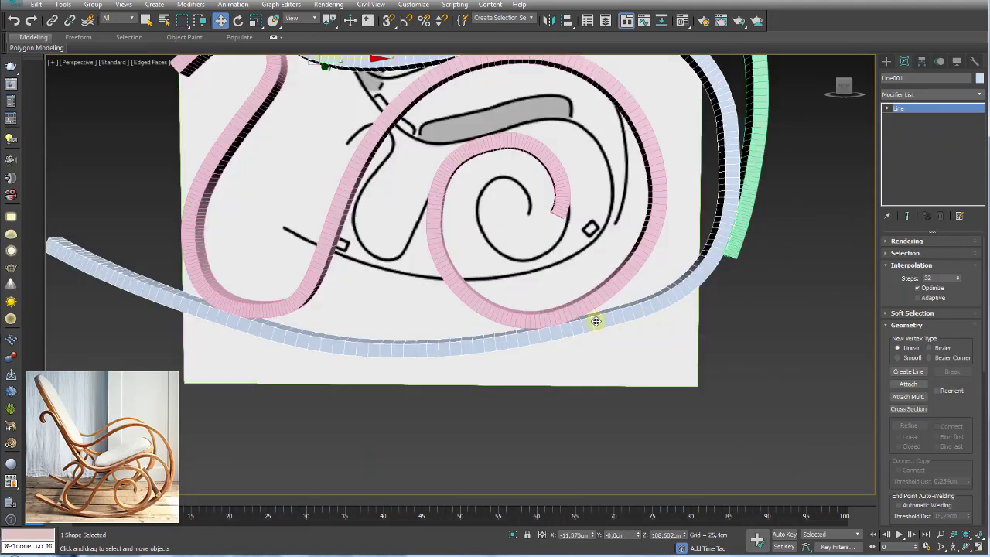
pyautogui.click(906, 119)
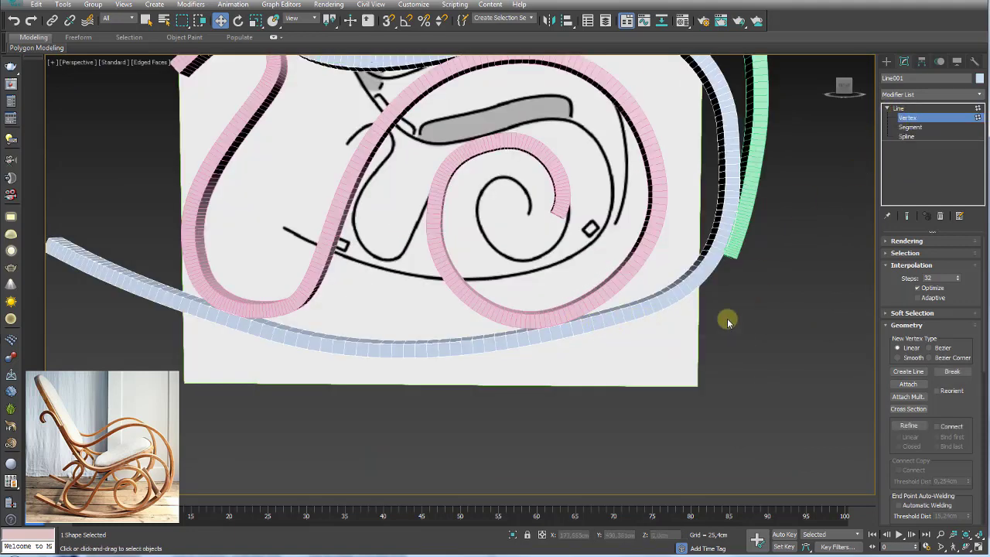
pyautogui.click(897, 108)
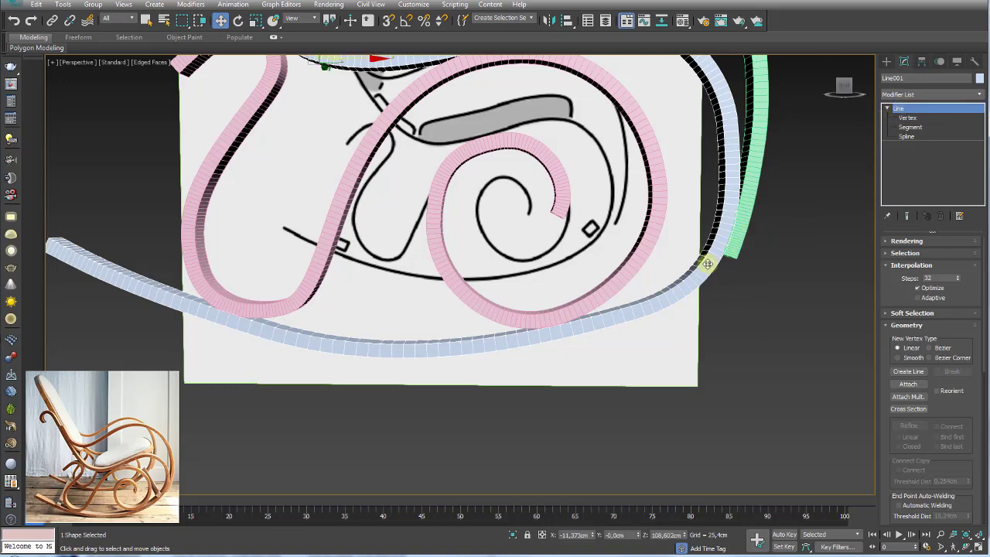
pyautogui.keyDown('alt'); pyautogui.moveTo(720, 292); pyautogui.dragTo(678, 267, button='middle'); pyautogui.keyUp('alt')
pyautogui.click(908, 118)
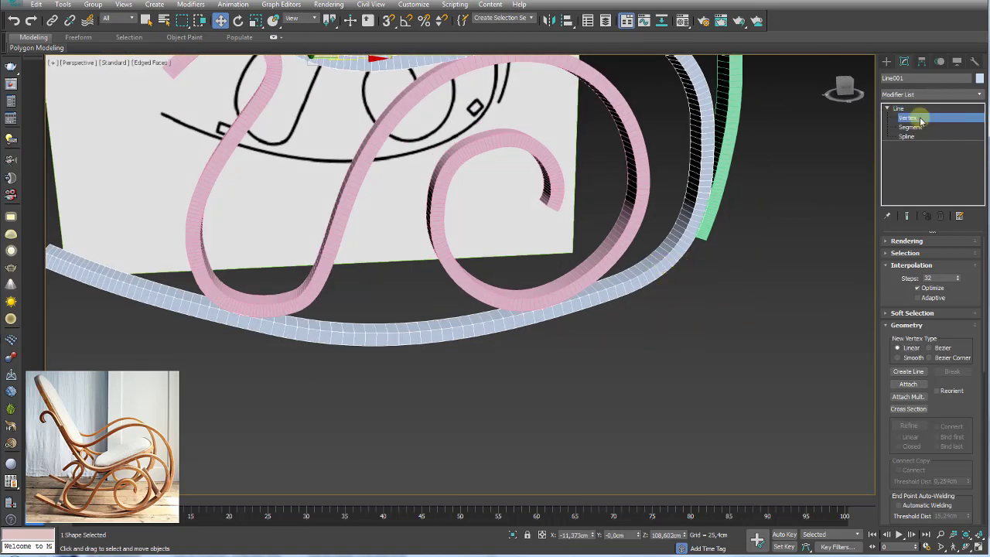
pyautogui.moveTo(761, 332); pyautogui.dragTo(575, 185)
pyautogui.keyDown('alt'); pyautogui.moveTo(669, 306); pyautogui.dragTo(661, 282, button='middle'); pyautogui.keyUp('alt')
# Scale that vertex's handles to change the rocker's curvature
pyautogui.press('e')
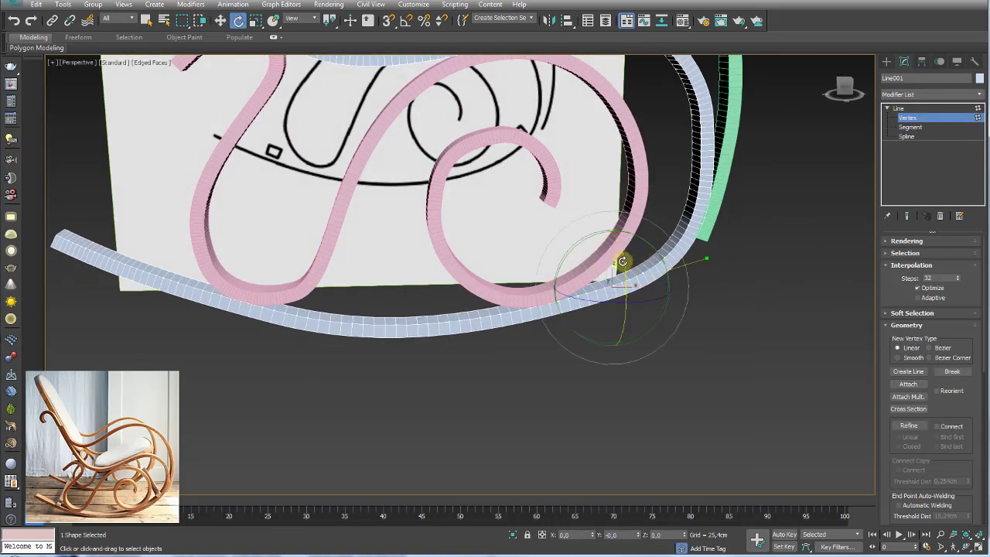
pyautogui.press('r')
pyautogui.moveTo(615, 290); pyautogui.dragTo(616, 296)
pyautogui.press('e')
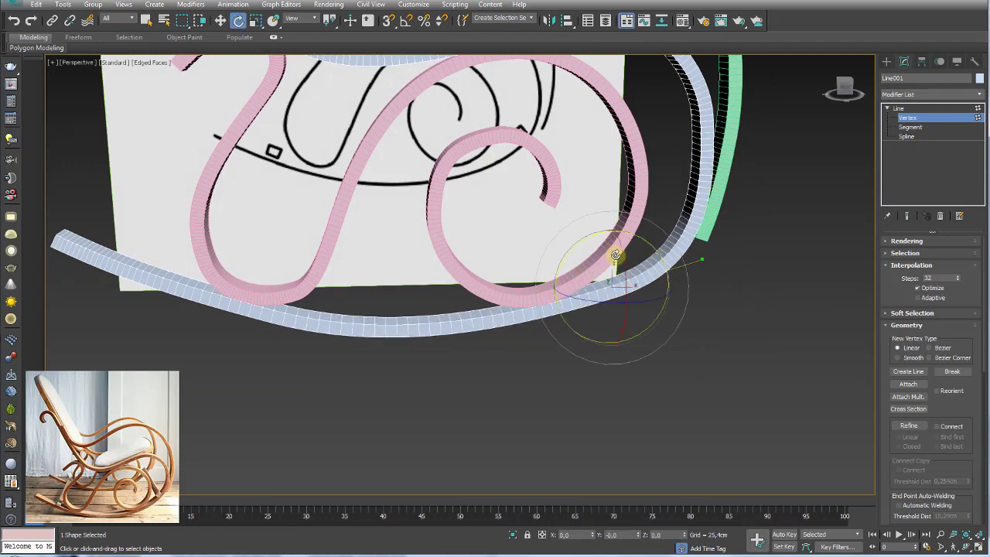
pyautogui.keyDown('alt'); pyautogui.moveTo(632, 299); pyautogui.dragTo(631, 280, button='middle'); pyautogui.keyUp('alt')
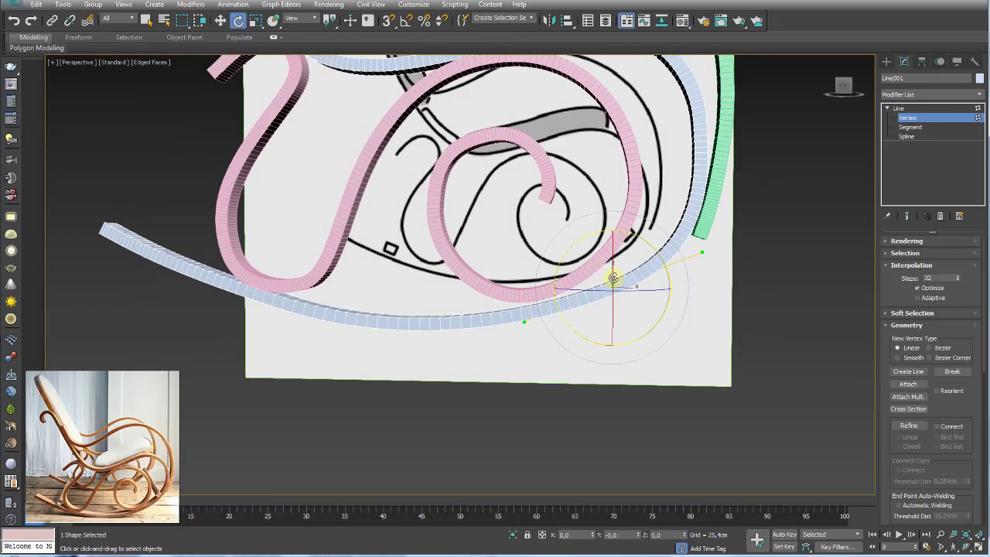
pyautogui.press('w')
# Select the rocker's lower-left vertex and rotate its handles to bend the tube
pyautogui.moveTo(435, 348); pyautogui.dragTo(354, 287)
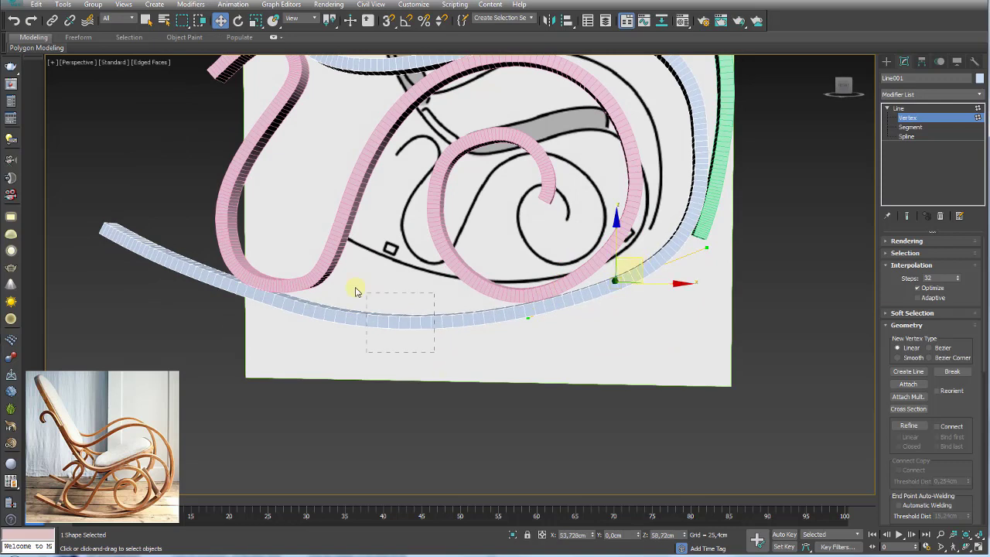
pyautogui.moveTo(406, 314); pyautogui.dragTo(217, 264)
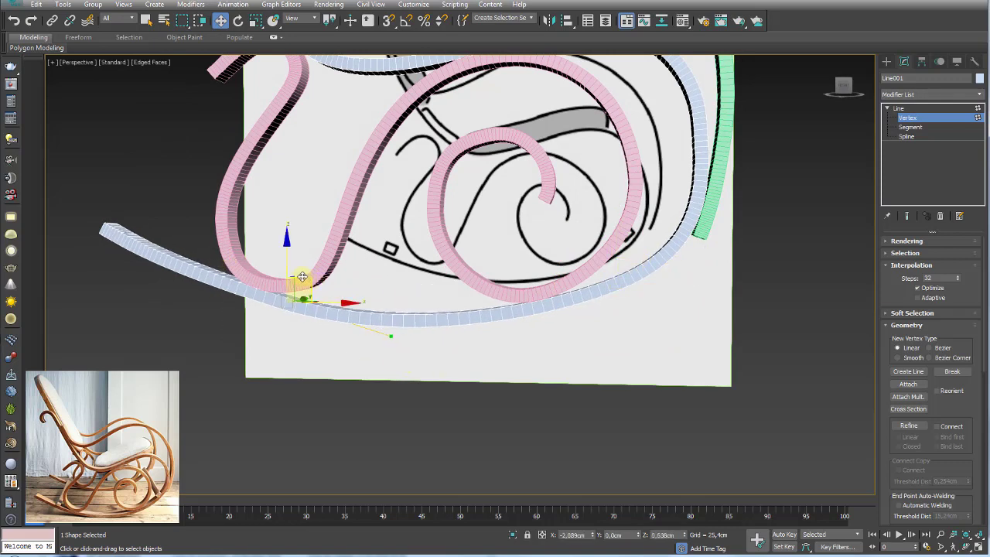
pyautogui.press('e')
pyautogui.moveTo(320, 272); pyautogui.dragTo(297, 275)
pyautogui.press('w')
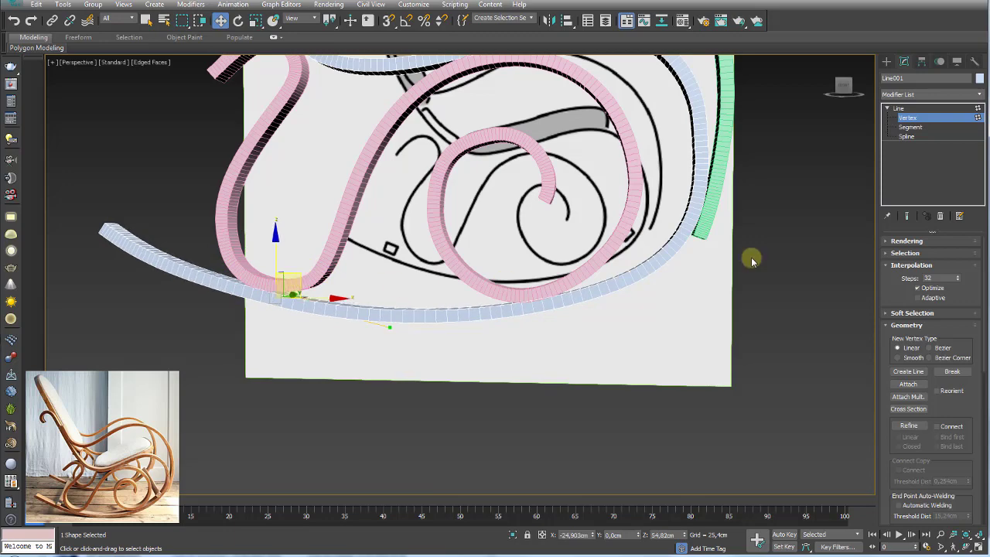
pyautogui.scroll(1, 642, 162)
# Scale the handles of the right-side vertex and move it to reshape the blue tube
pyautogui.click(696, 157)
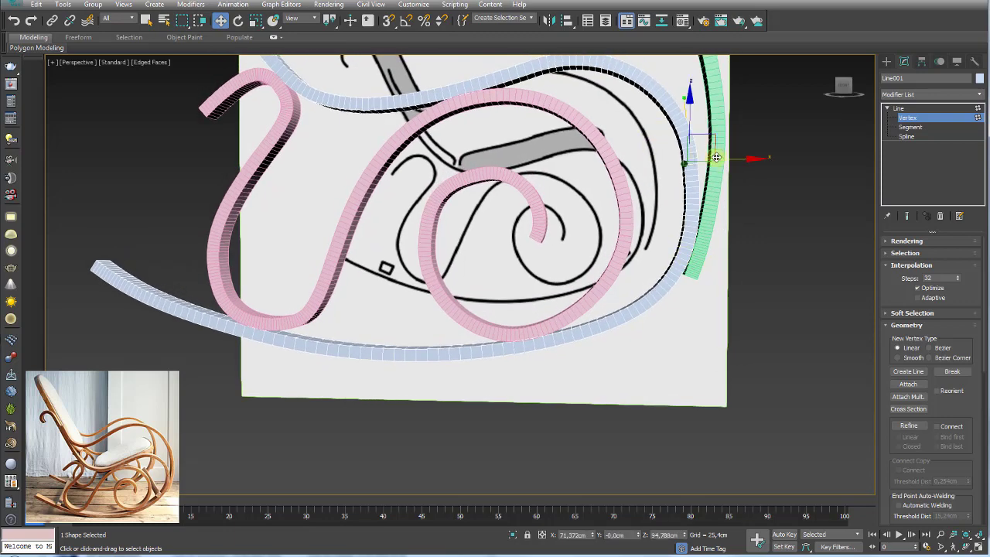
pyautogui.press('r')
pyautogui.moveTo(696, 157); pyautogui.dragTo(710, 166)
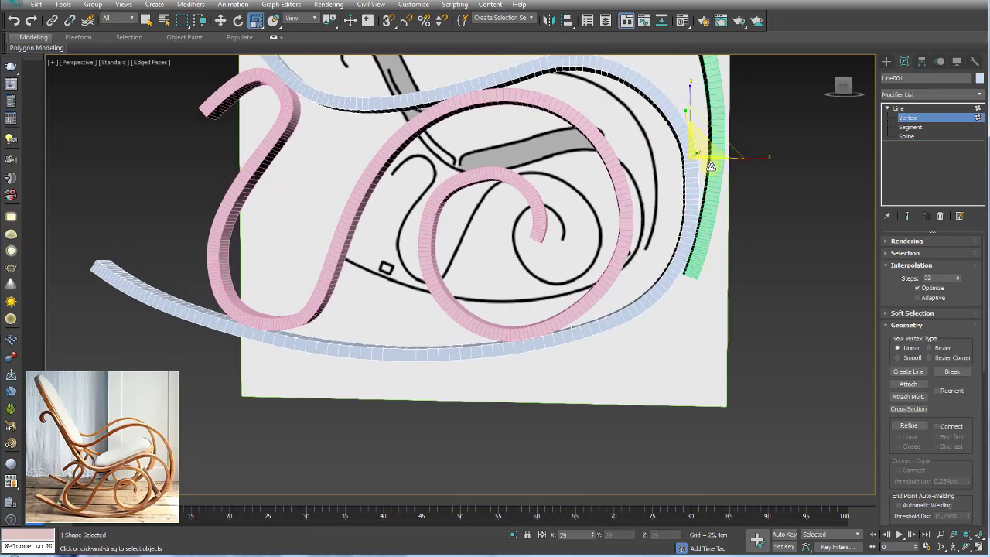
pyautogui.keyDown('alt'); pyautogui.moveTo(715, 182); pyautogui.dragTo(704, 149, button='middle'); pyautogui.keyUp('alt')
pyautogui.press('e')
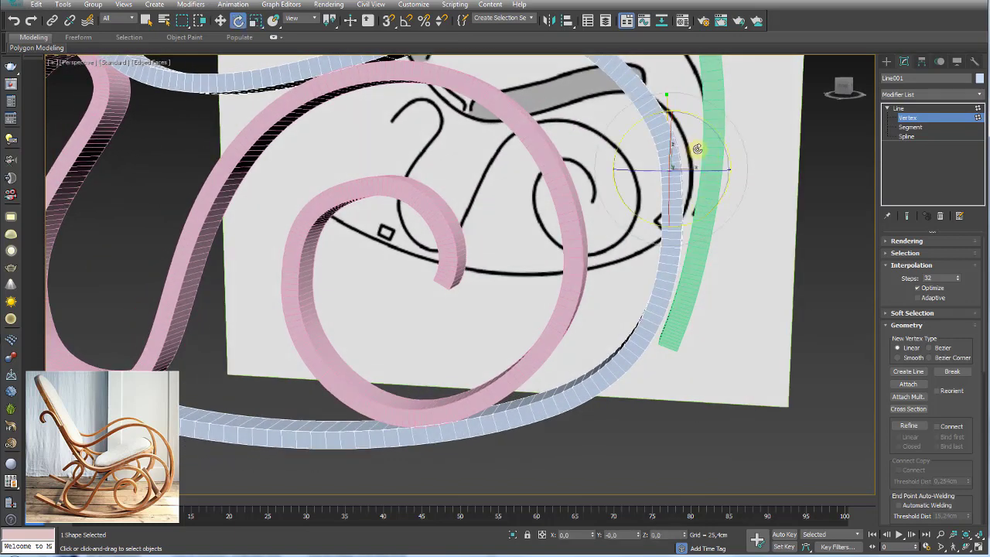
pyautogui.press('w')
pyautogui.moveTo(693, 155); pyautogui.dragTo(700, 164)
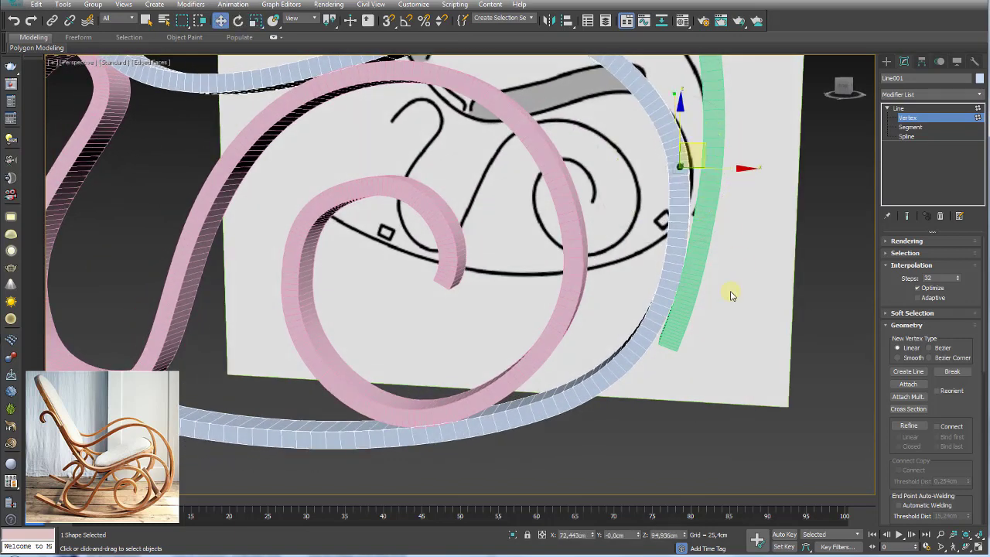
# Select a vertex at the tube's bottom, then return to Line level
pyautogui.click(669, 328)
pyautogui.moveTo(502, 438); pyautogui.dragTo(503, 435)
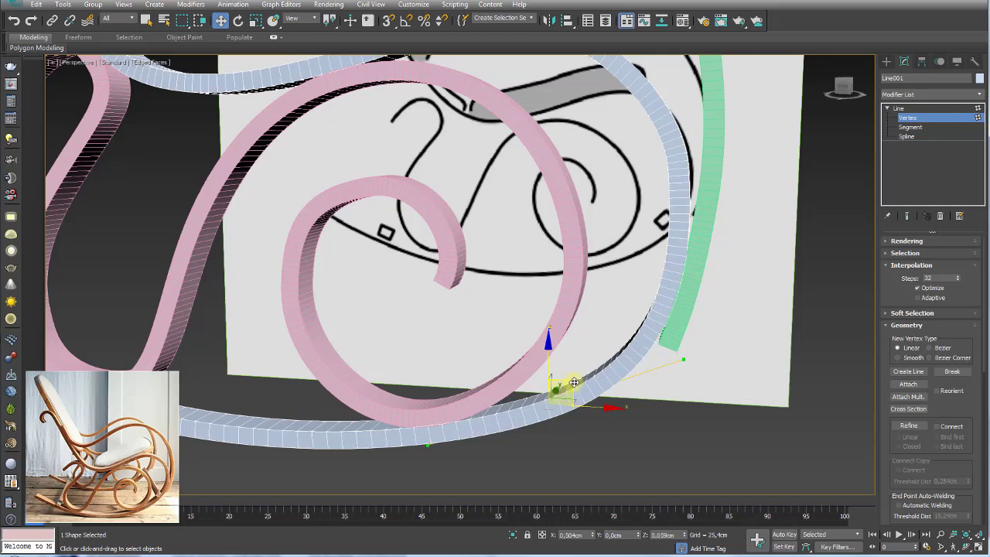
pyautogui.scroll(-5, 588, 391)
pyautogui.keyDown('alt'); pyautogui.moveTo(588, 391); pyautogui.dragTo(876, 142, button='middle'); pyautogui.keyUp('alt')
pyautogui.click(897, 108)
# Marquee-select the three splines and Shift-drag them sideways as 1 Copy in side view
pyautogui.click(887, 108)
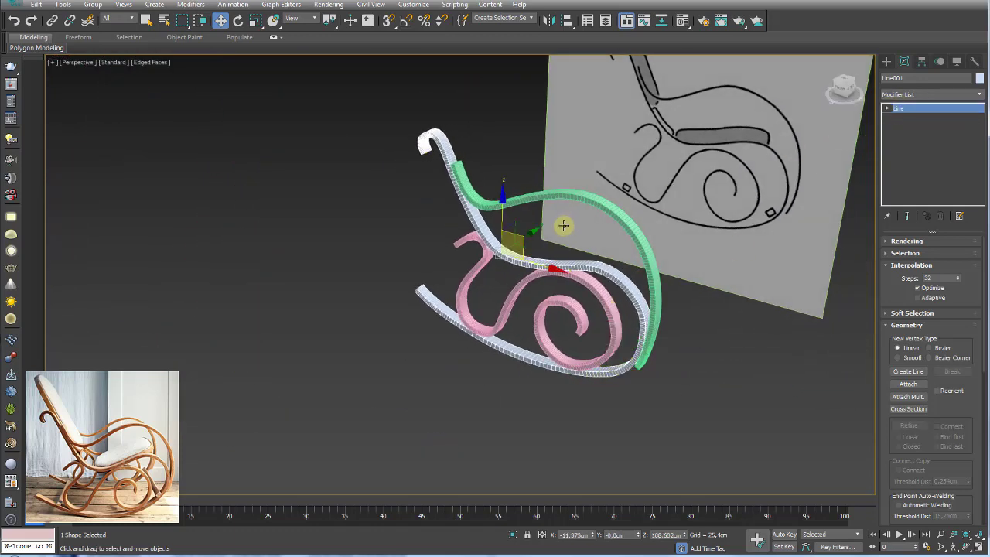
pyautogui.keyDown('alt'); pyautogui.moveTo(551, 249); pyautogui.dragTo(426, 211, button='middle'); pyautogui.keyUp('alt')
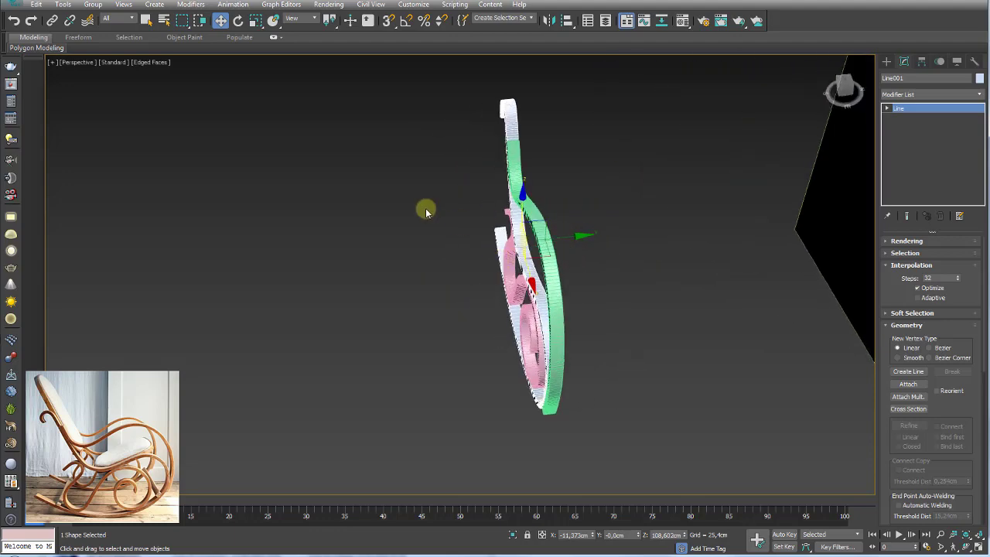
pyautogui.moveTo(636, 431); pyautogui.dragTo(675, 343)
pyautogui.moveTo(586, 334)
pyautogui.keyDown('alt'); pyautogui.mouseDown(button='middle')
pyautogui.moveTo(561, 301)
pyautogui.moveTo(605, 302)
pyautogui.moveTo(572, 336)
pyautogui.moveTo(569, 298)
pyautogui.mouseUp(button='middle'); pyautogui.keyUp('alt')
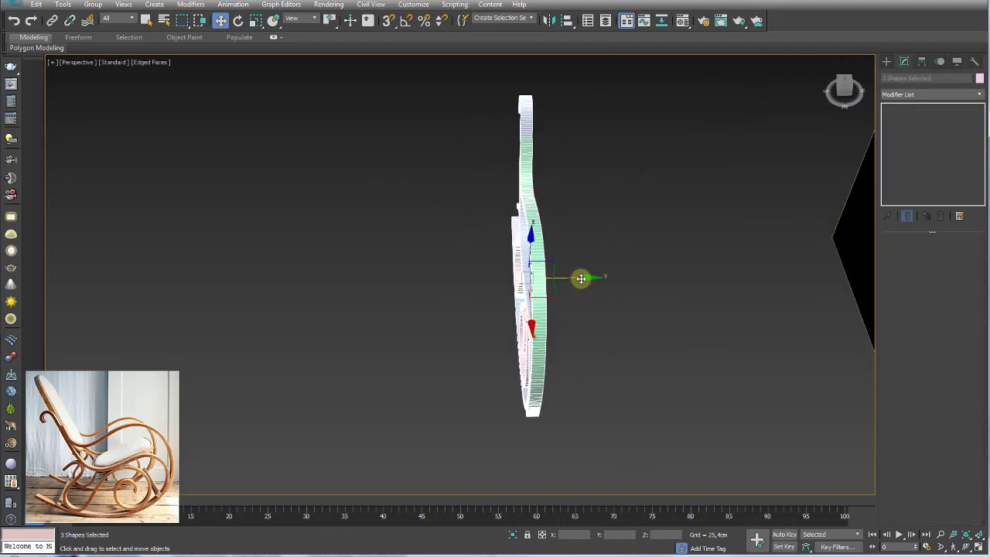
pyautogui.moveTo(580, 277)
pyautogui.keyDown('shift'); pyautogui.mouseDown()
pyautogui.moveTo(407, 285)
pyautogui.moveTo(439, 285)
pyautogui.mouseUp(); pyautogui.keyUp('shift')
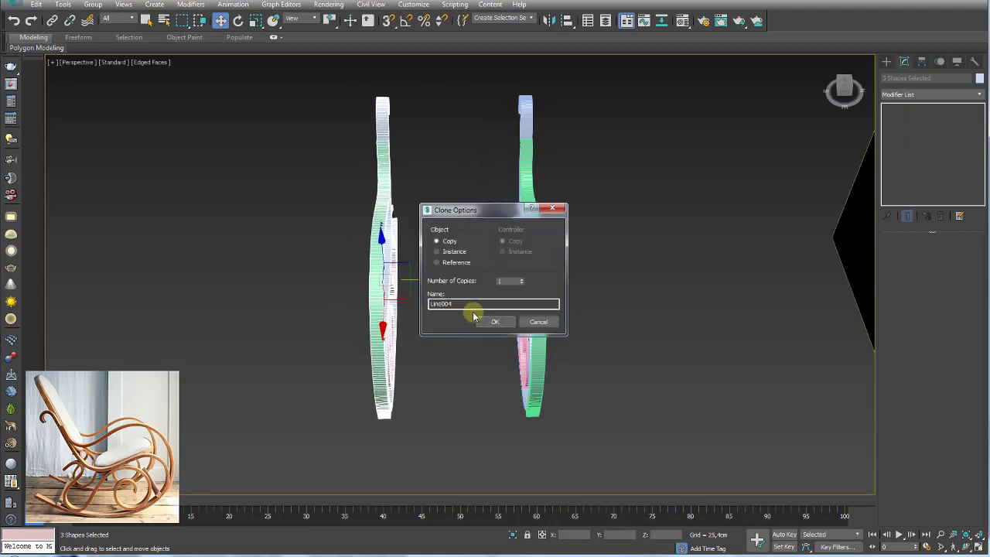
pyautogui.click(496, 322)
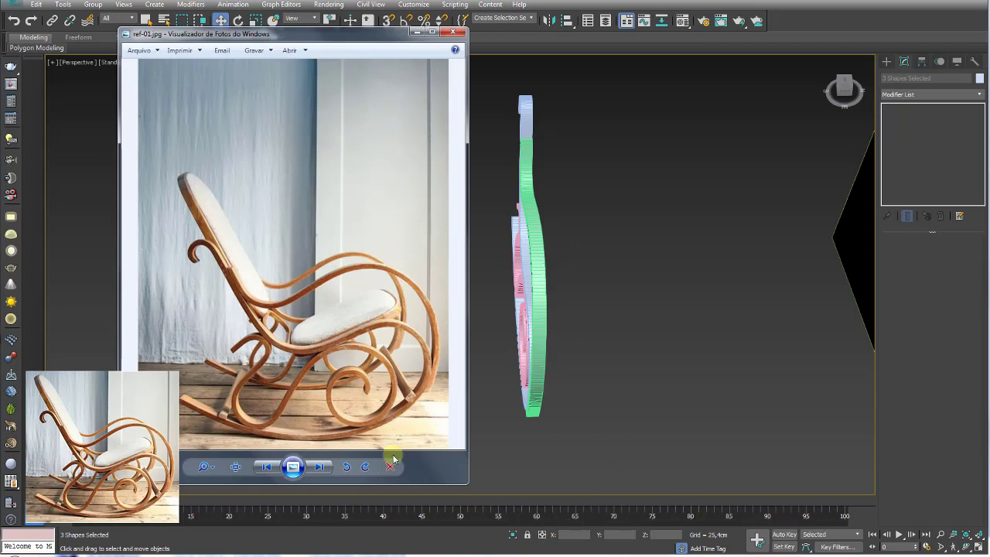
# Page to the ref-02.jpg cane-back chair photo, then minimize Windows Photo Viewer
pyautogui.click(320, 467)
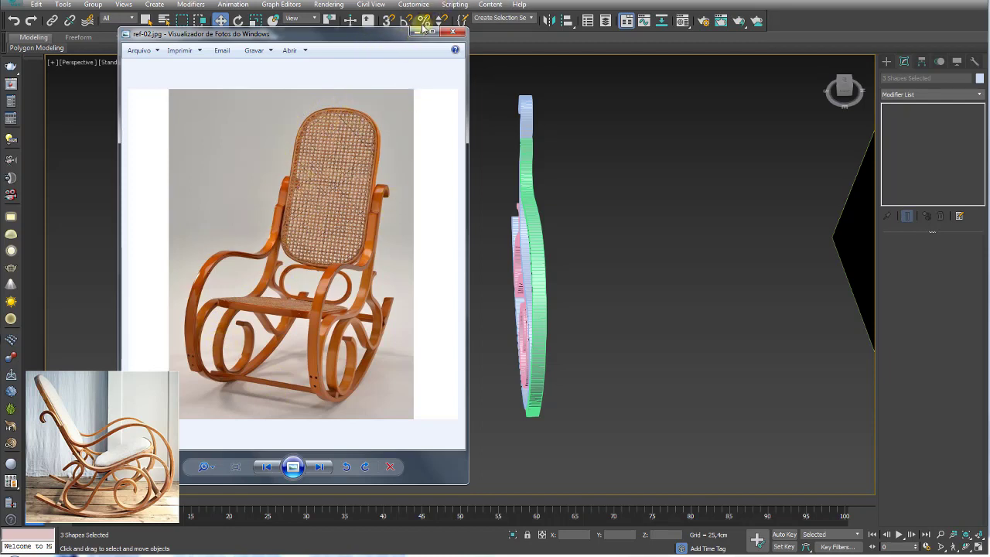
pyautogui.click(423, 30)
pyautogui.moveTo(471, 124)
pyautogui.keyDown('alt'); pyautogui.mouseDown(button='middle')
pyautogui.moveTo(502, 239)
pyautogui.moveTo(452, 294)
pyautogui.mouseUp(button='middle'); pyautogui.keyUp('alt')
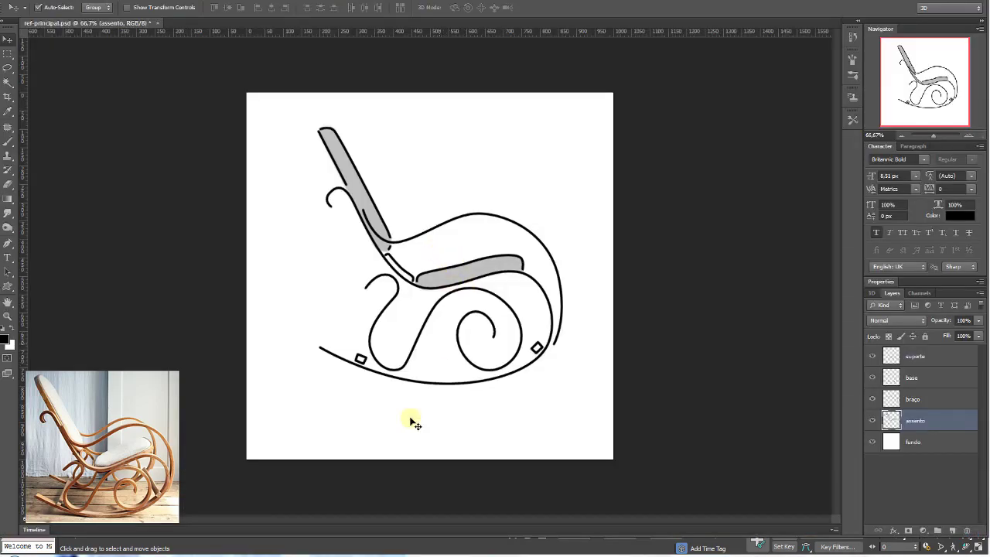
# Alt+Tab from Photoshop's ref-principal.psd back to 3ds Max with ref-02.jpg showing
pyautogui.hotkey('alt', 'Tab')
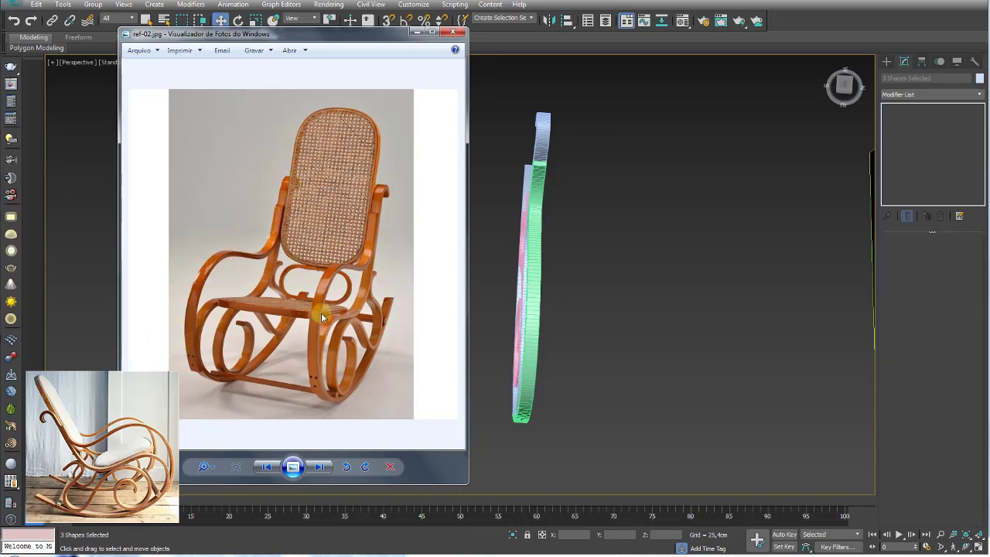
# Minimize the photo viewer, orbit to a three-quarter view of both sides, and show Shapes > Splines
pyautogui.click(416, 34)
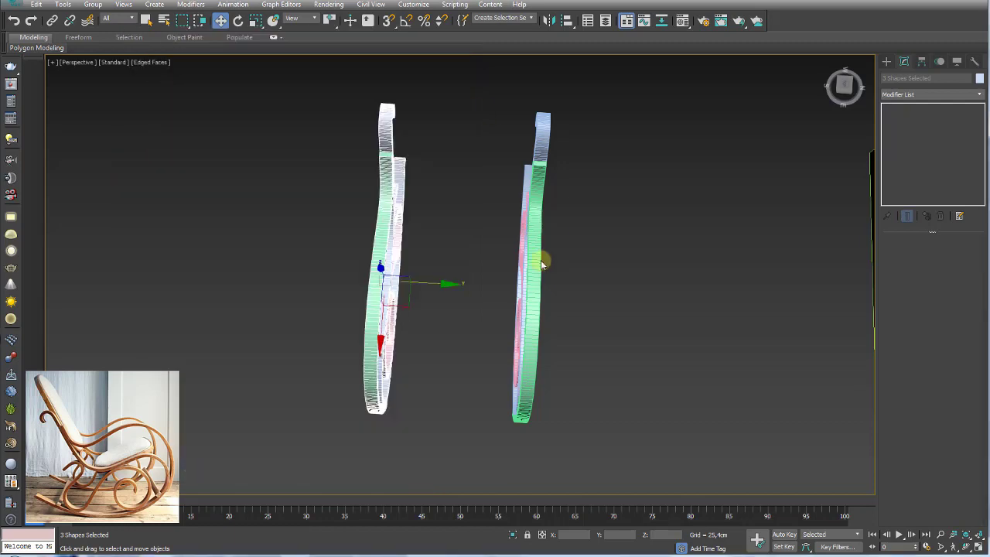
pyautogui.keyDown('alt'); pyautogui.moveTo(542, 258); pyautogui.dragTo(532, 248, button='middle'); pyautogui.keyUp('alt')
pyautogui.moveTo(444, 278)
pyautogui.keyDown('alt'); pyautogui.mouseDown(button='middle')
pyautogui.moveTo(526, 320)
pyautogui.moveTo(488, 281)
pyautogui.moveTo(495, 277)
pyautogui.moveTo(590, 349)
pyautogui.moveTo(623, 309)
pyautogui.moveTo(636, 271)
pyautogui.mouseUp(button='middle'); pyautogui.keyUp('alt')
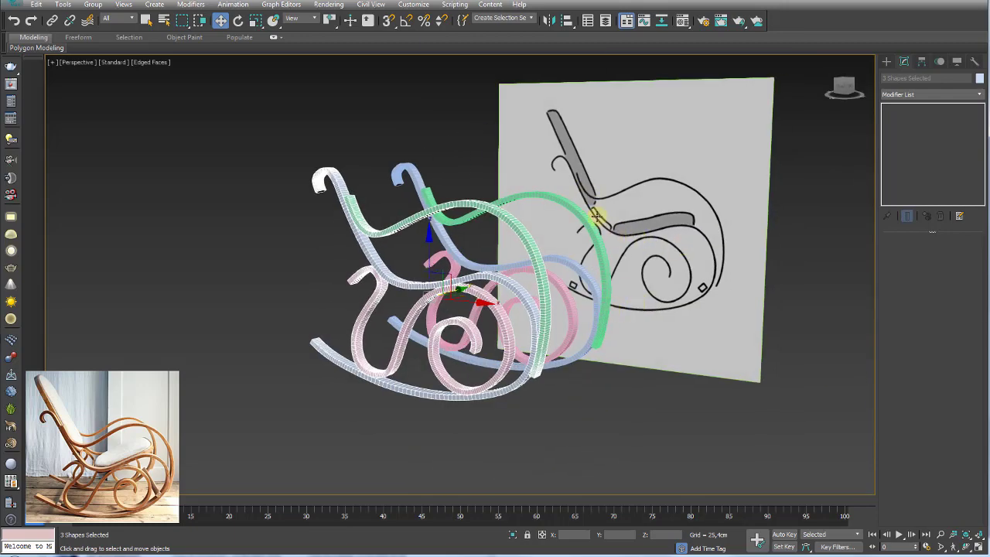
pyautogui.keyDown('alt'); pyautogui.moveTo(544, 246); pyautogui.dragTo(533, 288, button='middle'); pyautogui.keyUp('alt')
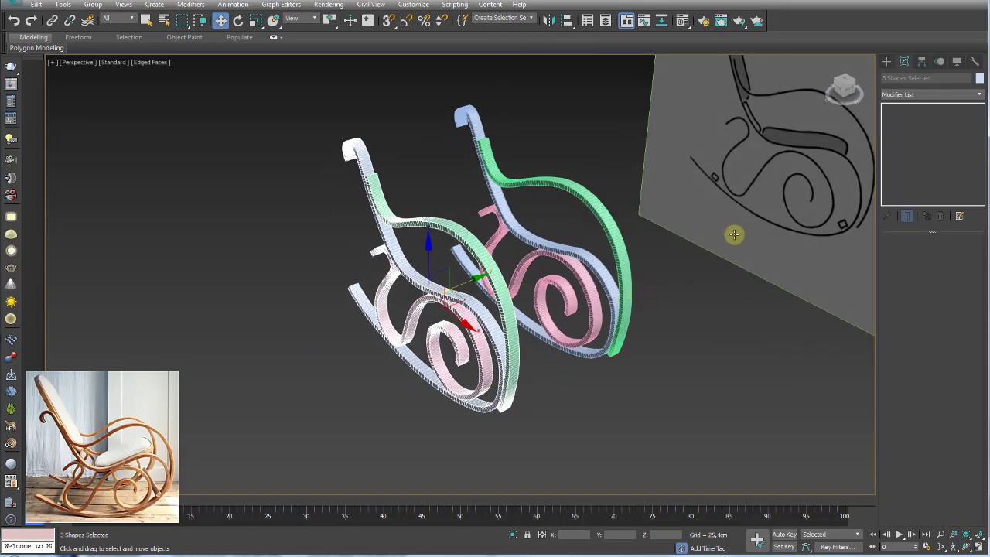
pyautogui.click(886, 61)
# Draw a Rectangle on the ground plane and move it between the two chair sides
pyautogui.keyDown('alt'); pyautogui.moveTo(780, 243); pyautogui.dragTo(846, 186, button='middle'); pyautogui.keyUp('alt')
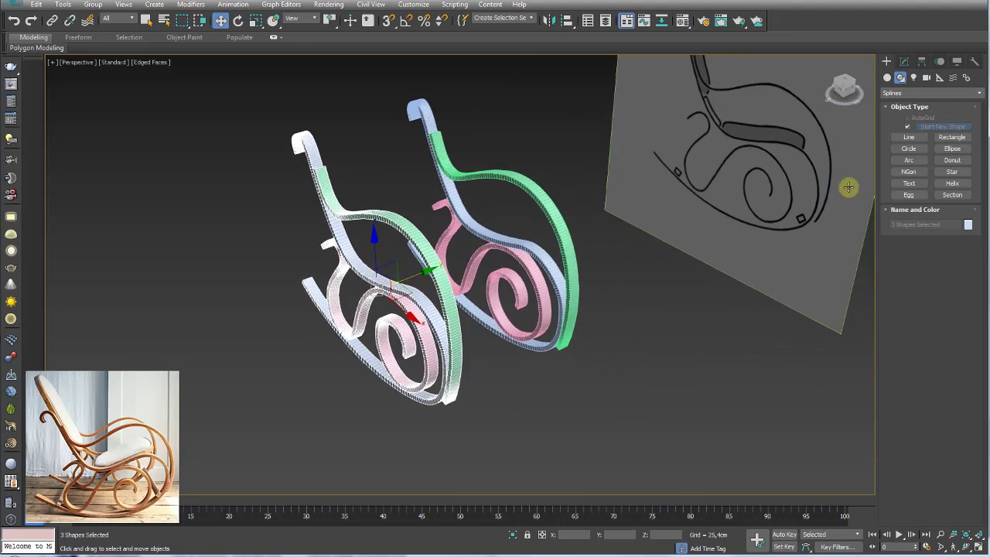
pyautogui.click(952, 138)
pyautogui.moveTo(620, 396); pyautogui.dragTo(722, 382)
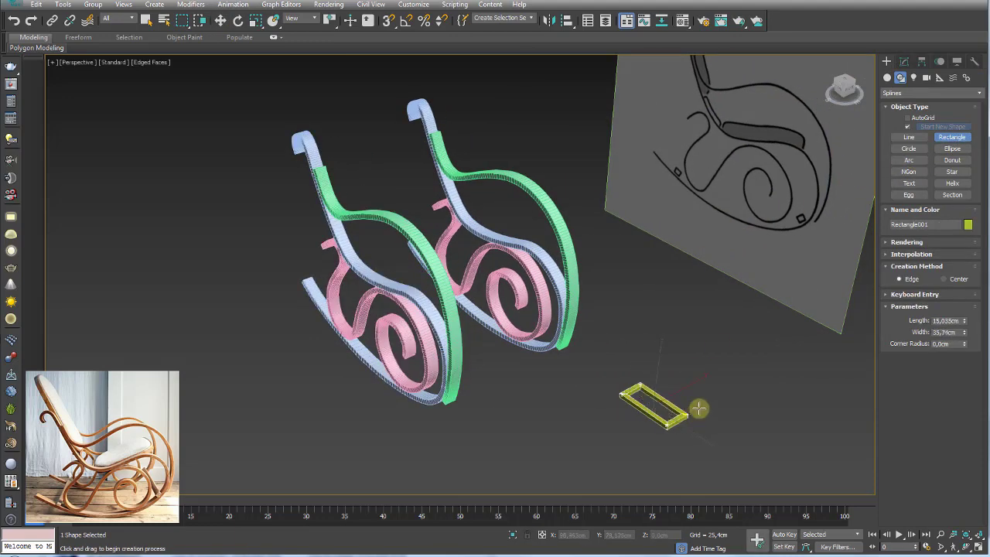
pyautogui.press('w')
pyautogui.keyDown('alt'); pyautogui.moveTo(657, 418); pyautogui.dragTo(650, 418, button='middle'); pyautogui.keyUp('alt')
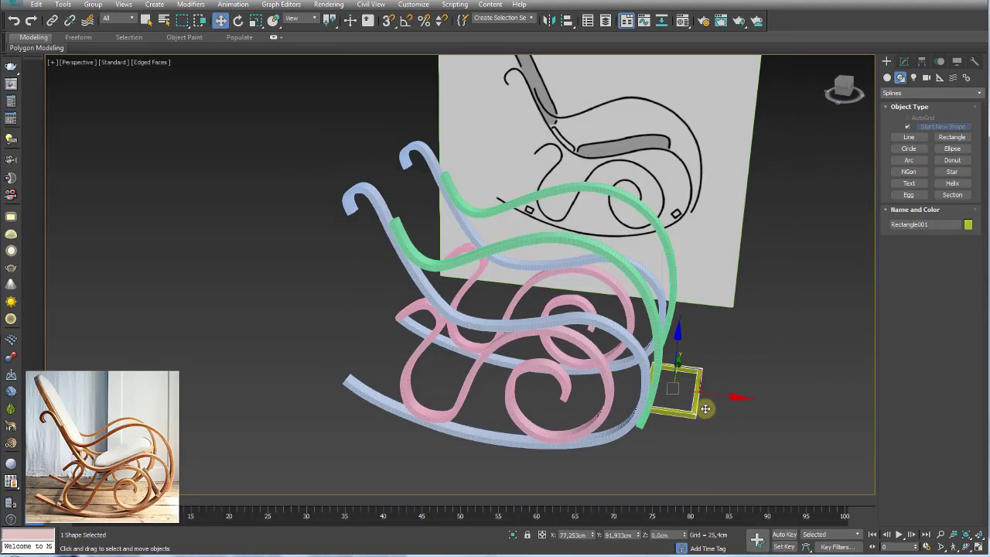
pyautogui.moveTo(650, 418); pyautogui.dragTo(449, 284)
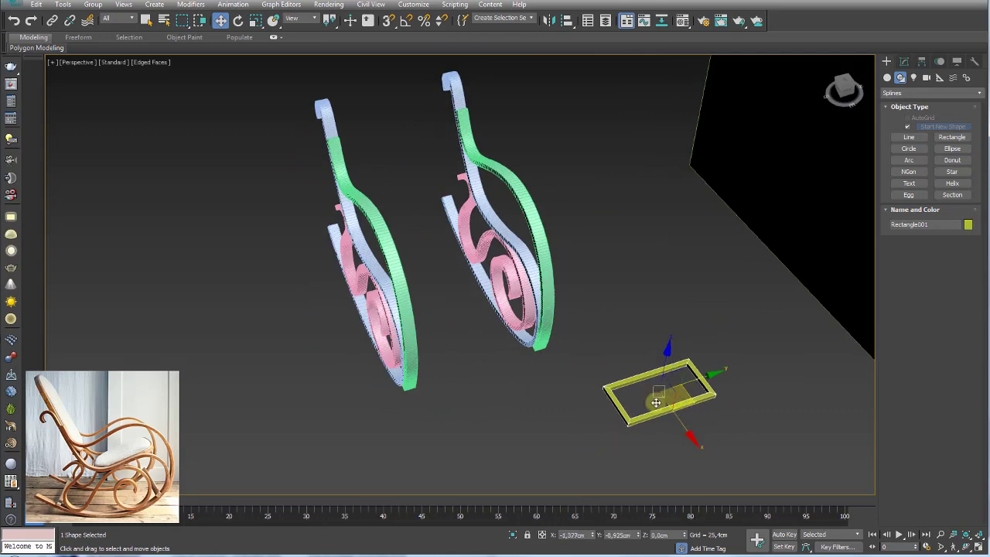
# Raise Rectangle001 up to seat height between the chair side frames
pyautogui.keyDown('alt'); pyautogui.moveTo(449, 284); pyautogui.dragTo(411, 240, button='middle'); pyautogui.keyUp('alt')
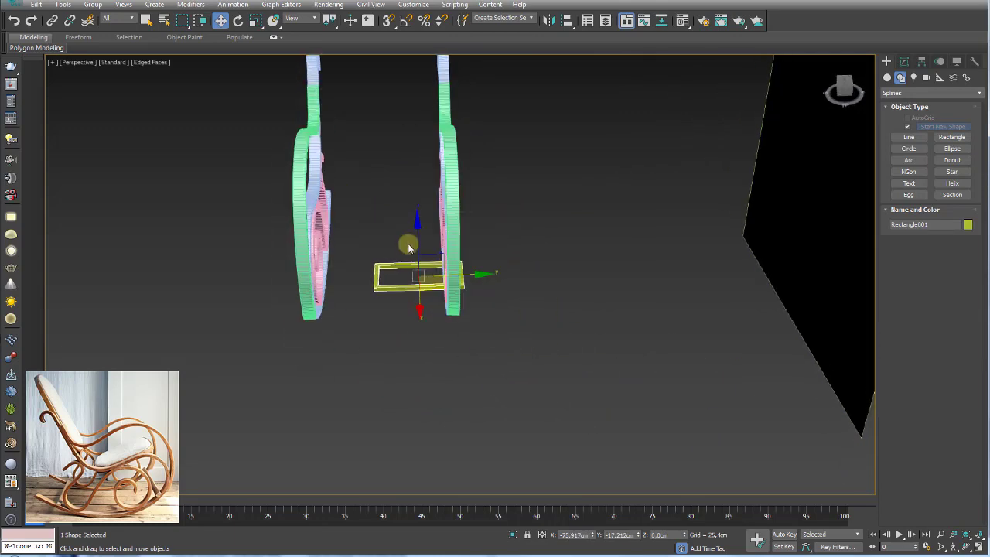
pyautogui.moveTo(414, 237); pyautogui.dragTo(416, 122)
pyautogui.keyDown('alt'); pyautogui.moveTo(416, 122); pyautogui.dragTo(488, 334, button='middle'); pyautogui.keyUp('alt')
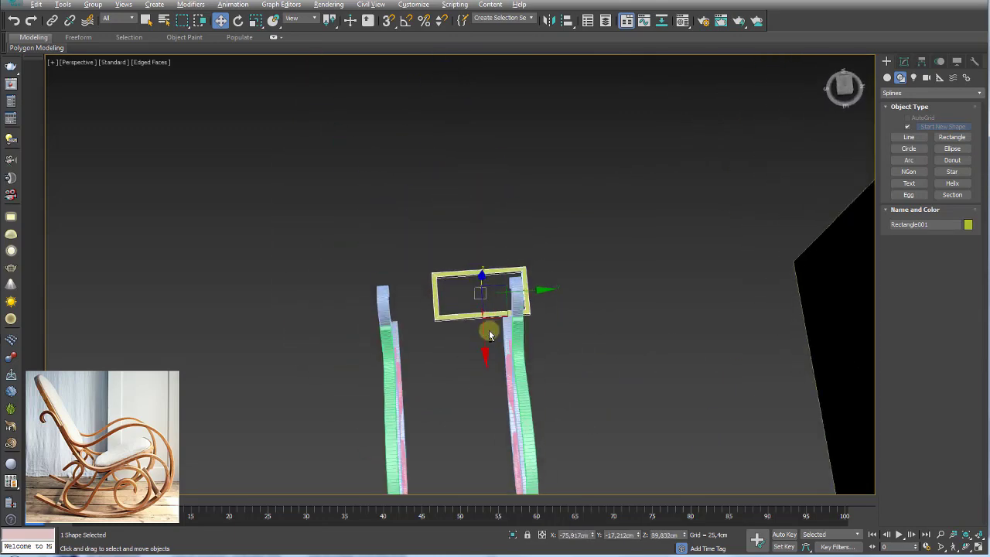
pyautogui.moveTo(503, 313); pyautogui.dragTo(478, 379)
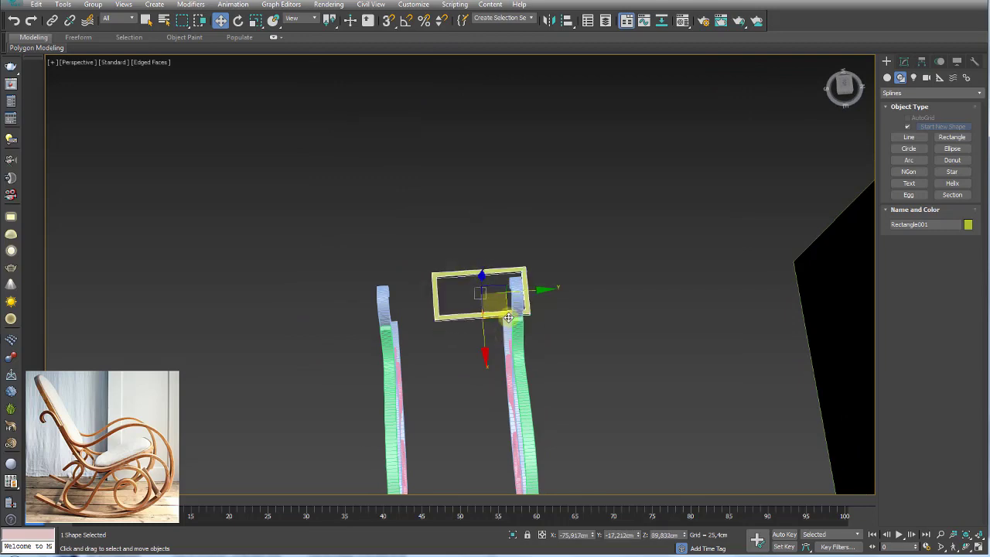
pyautogui.keyDown('alt'); pyautogui.moveTo(478, 379); pyautogui.dragTo(491, 387, button='middle'); pyautogui.keyUp('alt')
pyautogui.scroll(4, 503, 354)
pyautogui.scroll(3, 471, 358)
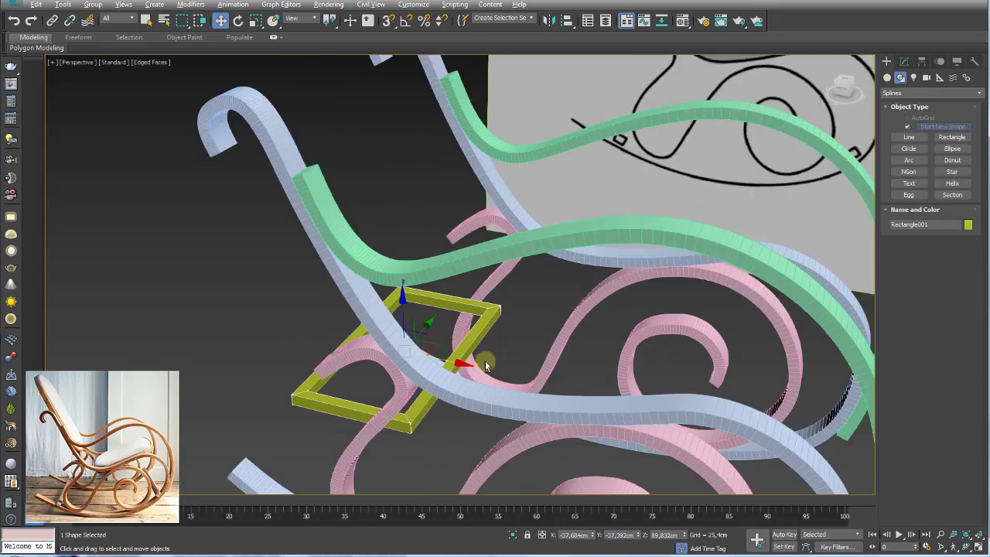
pyautogui.scroll(3, 437, 338)
pyautogui.moveTo(437, 338); pyautogui.dragTo(525, 261)
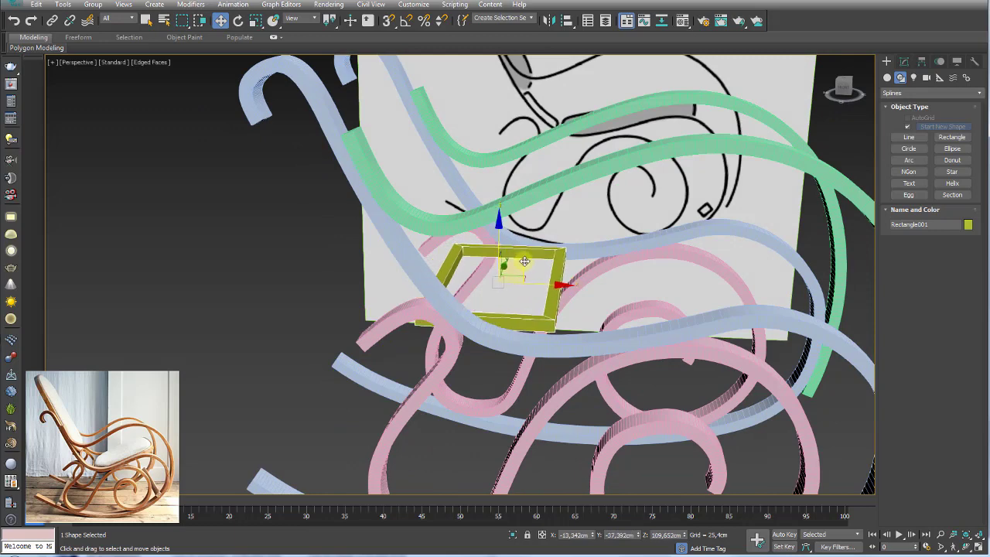
pyautogui.scroll(-3, 569, 232)
pyautogui.scroll(-4, 550, 225)
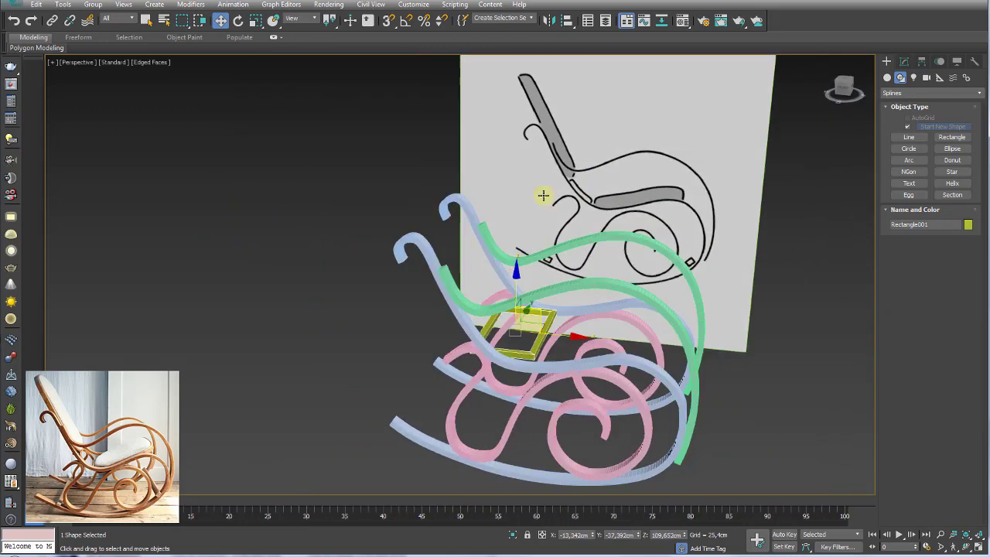
pyautogui.scroll(-1, 564, 187)
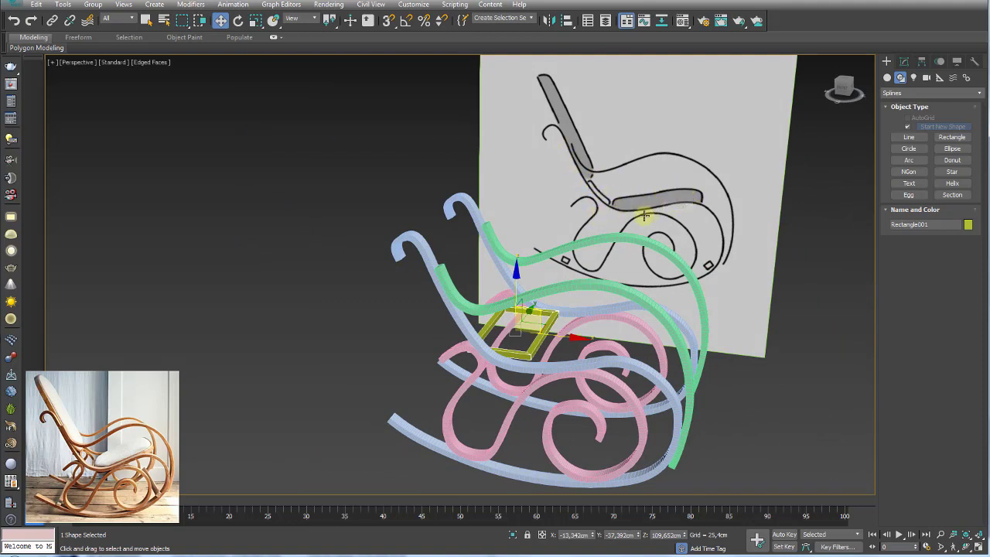
pyautogui.moveTo(565, 280); pyautogui.dragTo(557, 249, button='middle')
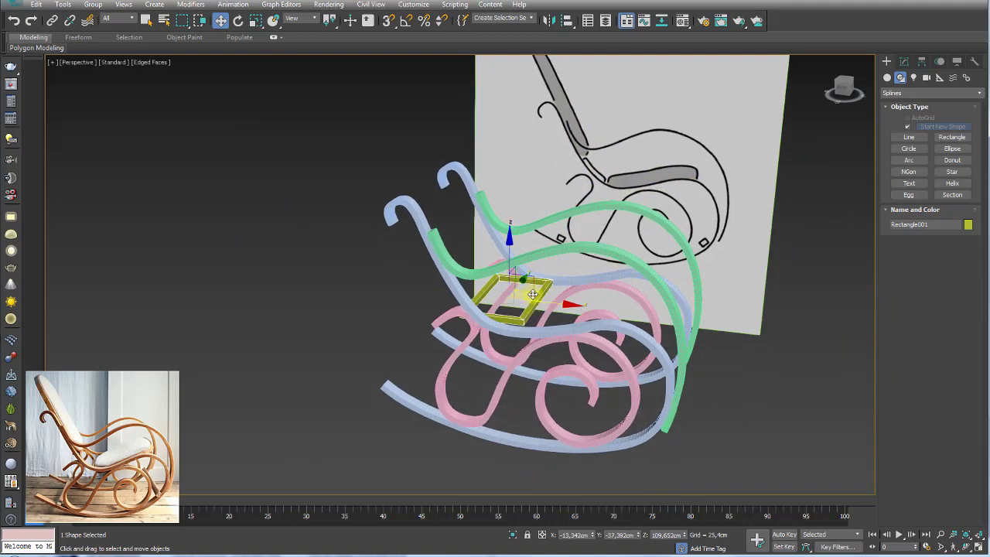
# In shaded Front view, rotate the rectangle to the backrest slope and align it to the seat line
pyautogui.press('f')
pyautogui.scroll(3, 503, 284)
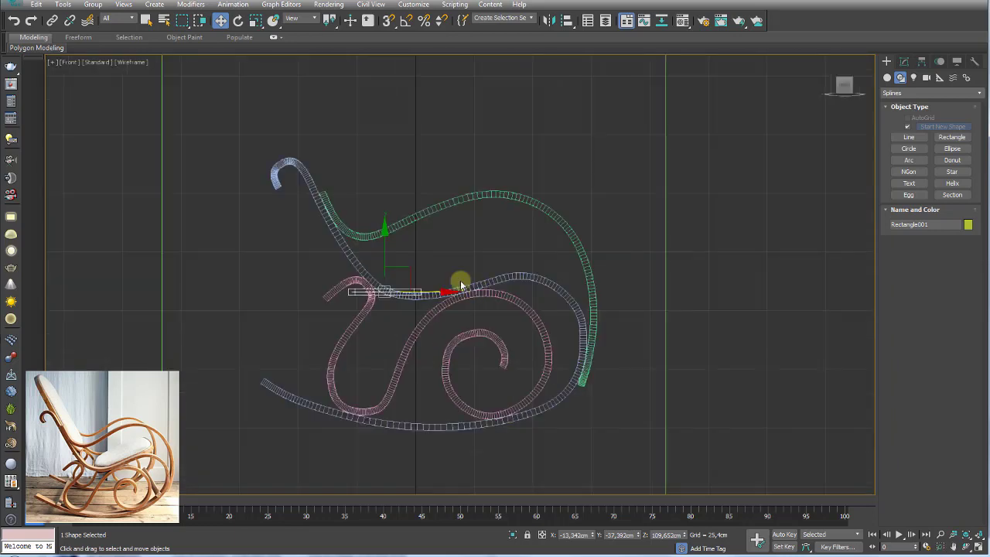
pyautogui.scroll(3, 426, 270)
pyautogui.press('F3')
pyautogui.moveTo(403, 278)
pyautogui.mouseDown()
pyautogui.moveTo(395, 245)
pyautogui.moveTo(435, 287)
pyautogui.mouseUp()
pyautogui.press('e')
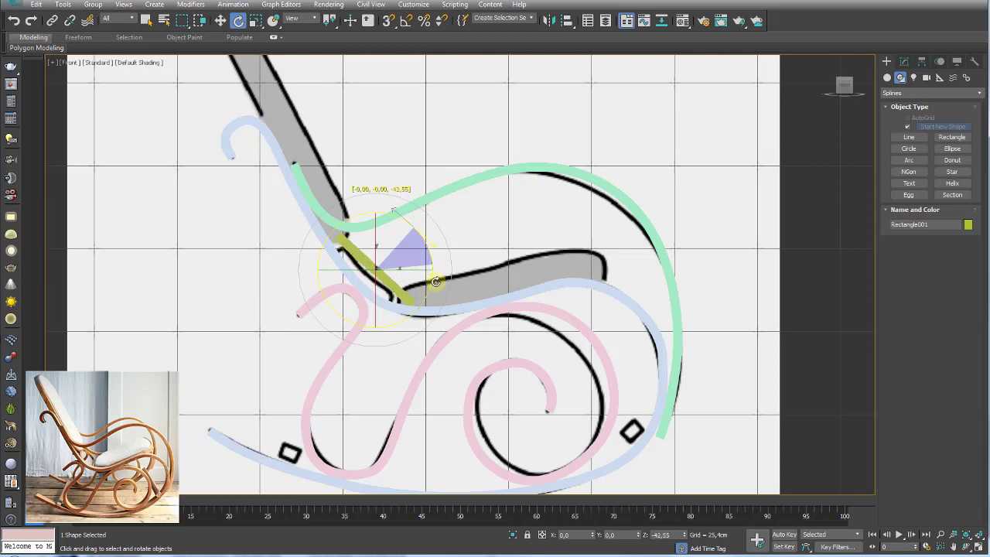
pyautogui.press('w')
pyautogui.moveTo(399, 249); pyautogui.dragTo(390, 254)
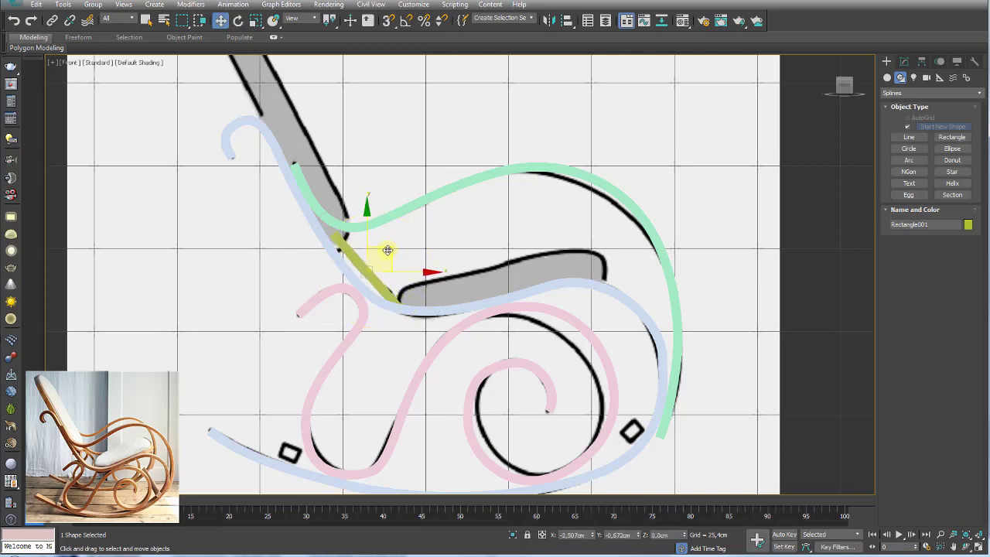
# Resize the rectangle to 53,67 cm length and 19,915 cm width
pyautogui.click(905, 62)
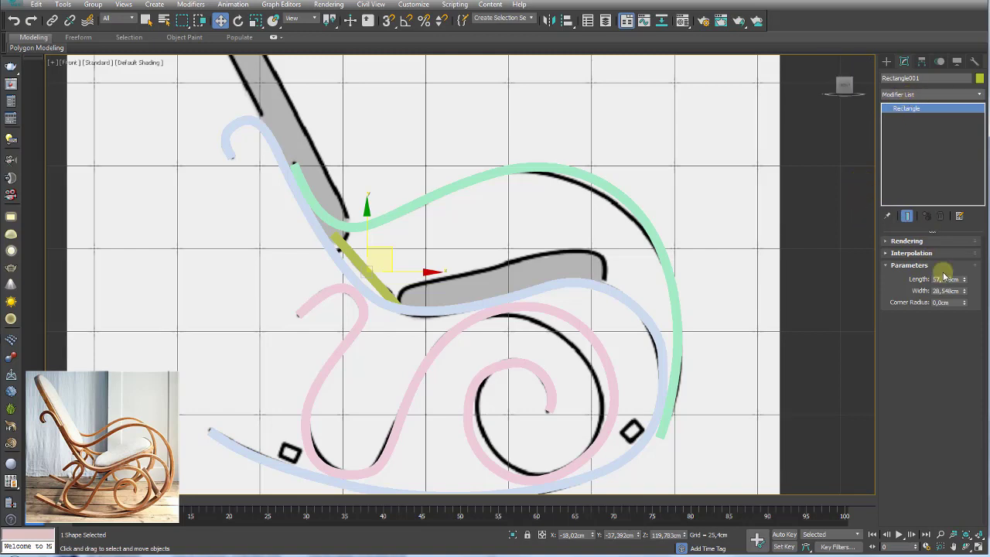
pyautogui.moveTo(969, 295); pyautogui.dragTo(965, 294)
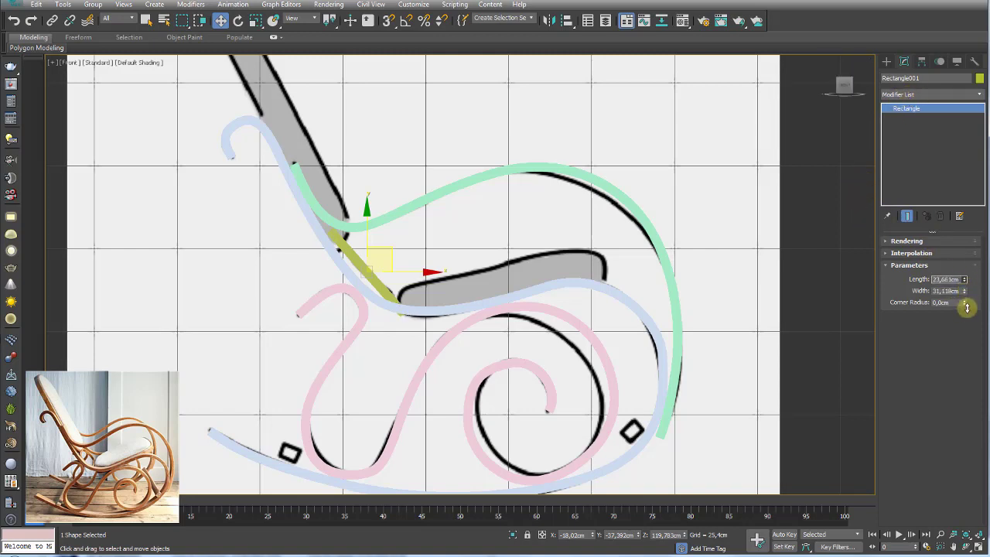
pyautogui.moveTo(966, 293)
pyautogui.mouseDown()
pyautogui.moveTo(959, 356)
pyautogui.moveTo(959, 316)
pyautogui.mouseUp()
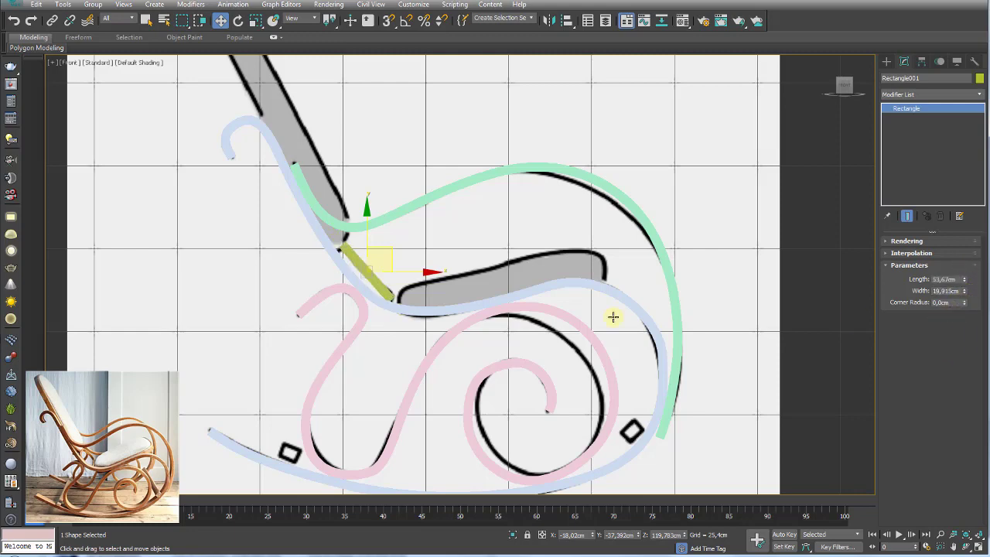
# Convert the rectangle to an Editable Spline in Perspective view
pyautogui.press('p')
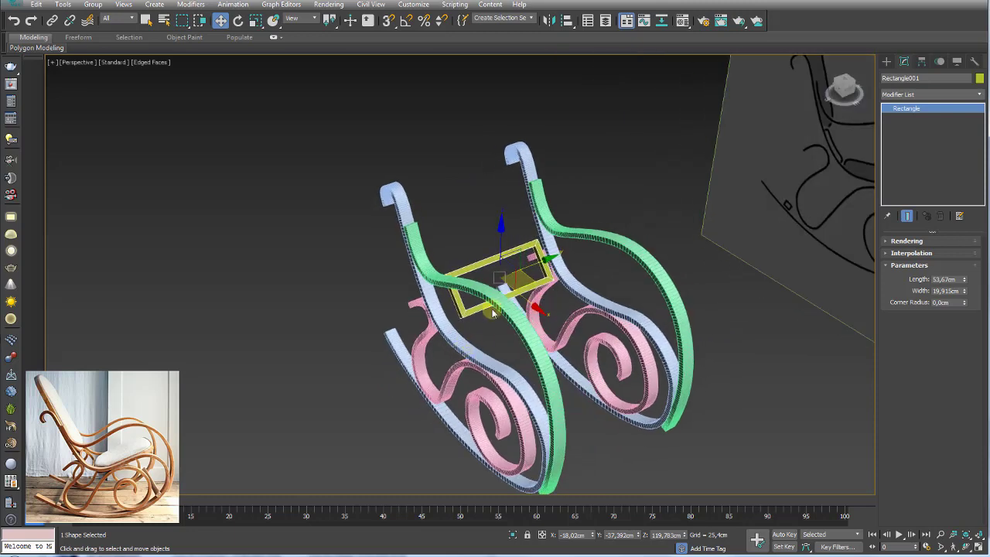
pyautogui.press('z')
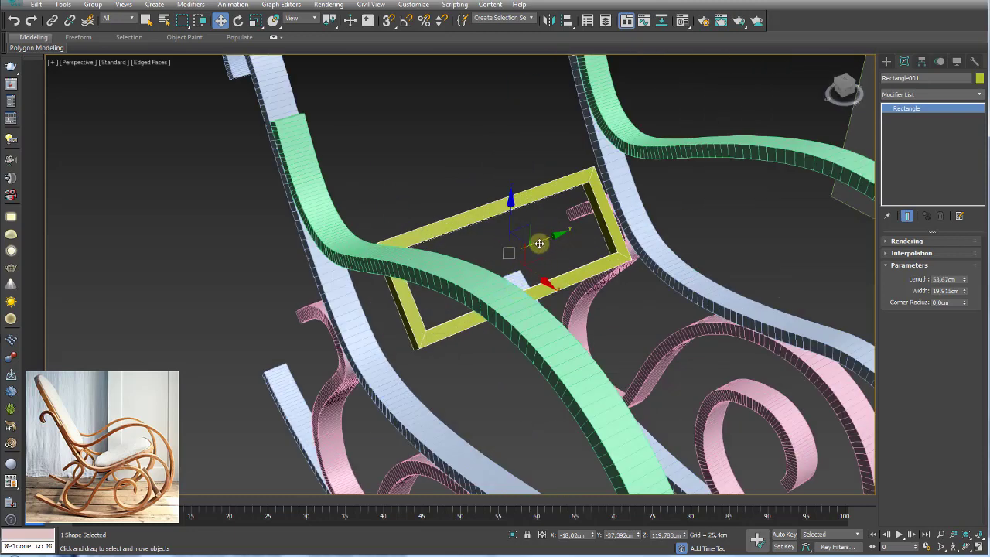
pyautogui.rightClick(539, 244)
pyautogui.moveTo(558, 370)
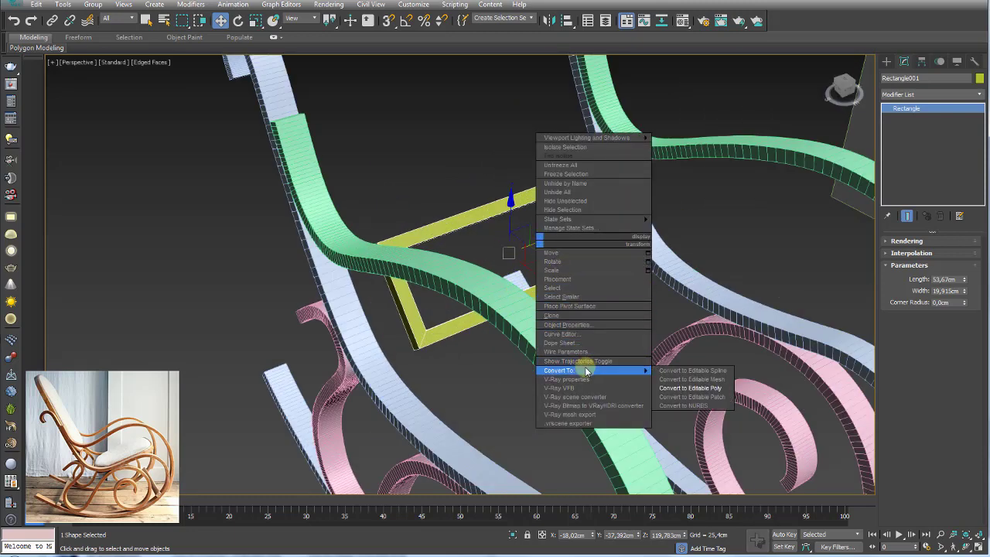
pyautogui.click(697, 372)
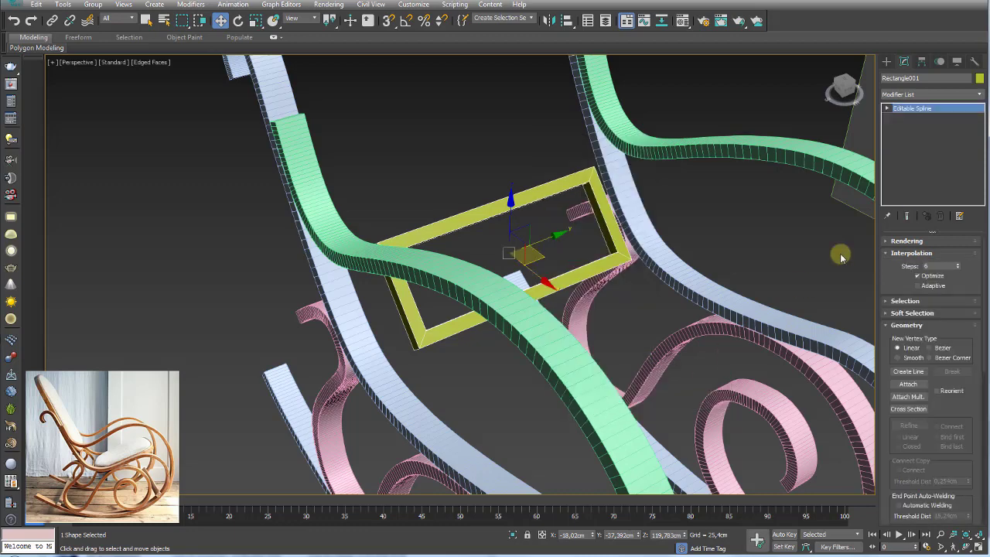
# Select the rectangle's corner vertices and fillet them by 9,858 cm
pyautogui.click(887, 109)
pyautogui.click(908, 118)
pyautogui.click(633, 258)
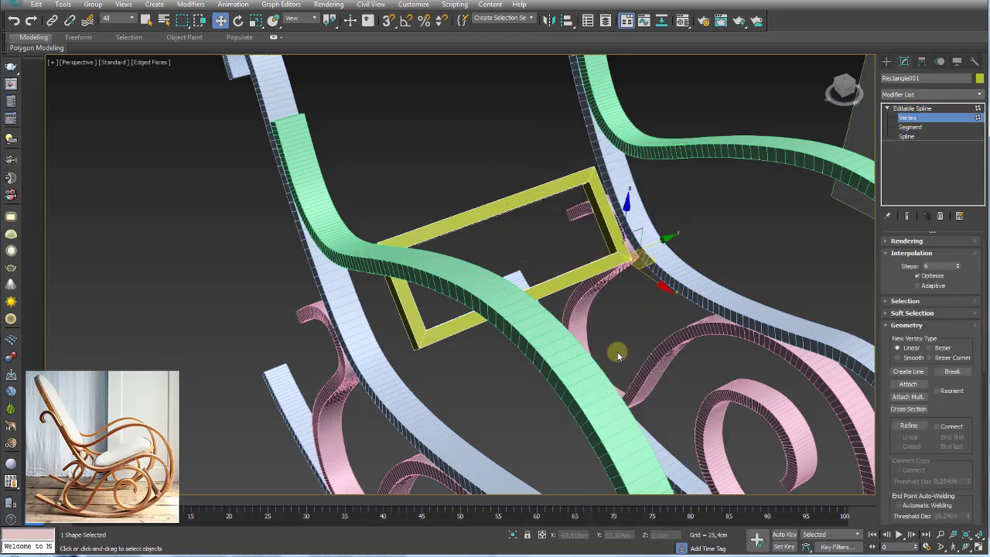
pyautogui.keyDown('alt'); pyautogui.moveTo(644, 370); pyautogui.dragTo(661, 373, button='middle'); pyautogui.keyUp('alt')
pyautogui.moveTo(976, 406); pyautogui.dragTo(959, 266)
pyautogui.moveTo(876, 259); pyautogui.dragTo(857, 264)
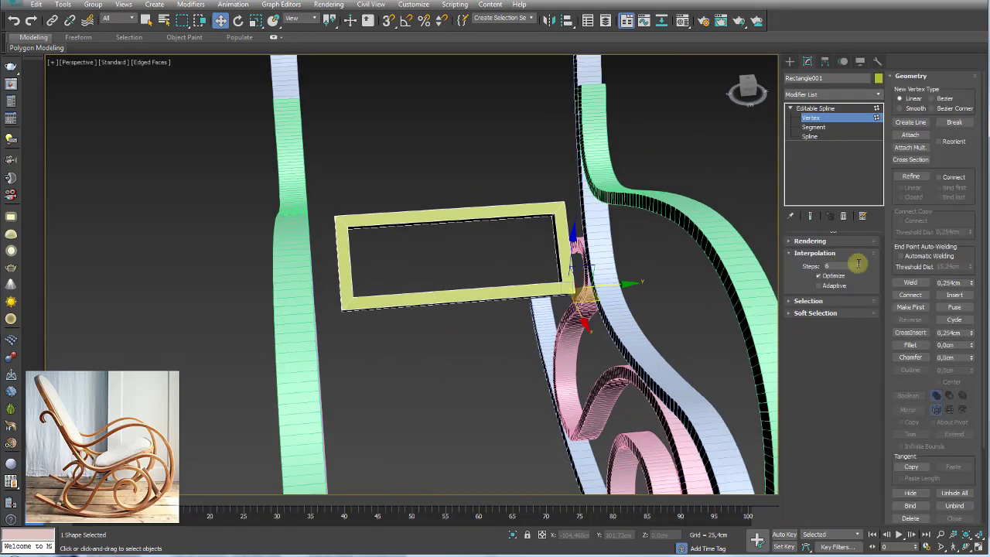
pyautogui.moveTo(972, 350); pyautogui.dragTo(971, 344)
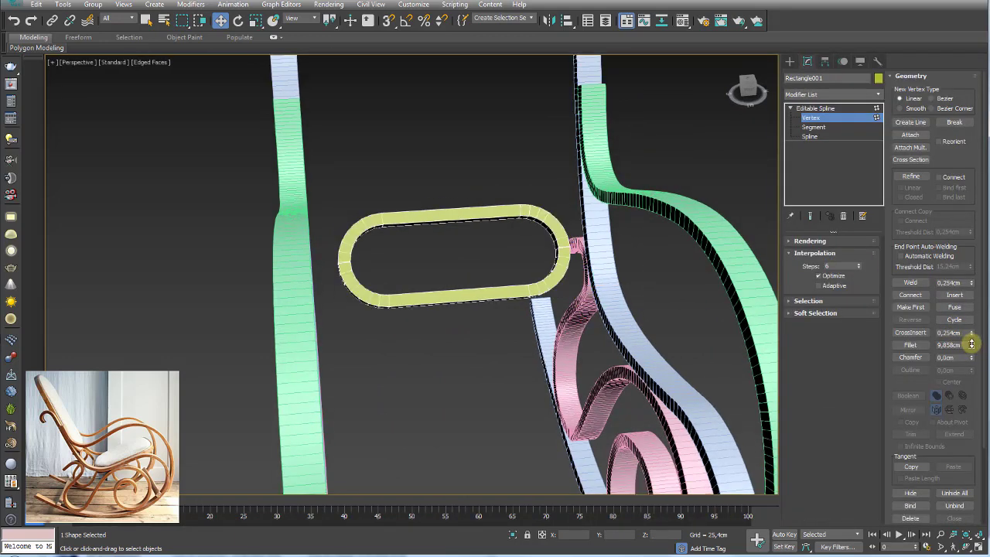
pyautogui.keyDown('alt'); pyautogui.moveTo(595, 286); pyautogui.dragTo(608, 287, button='middle'); pyautogui.keyUp('alt')
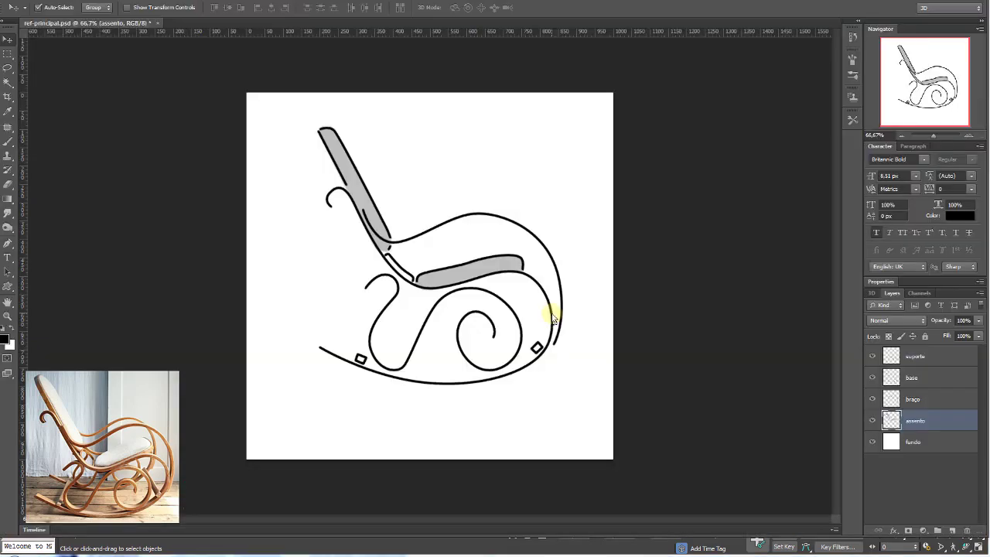
# Bring up the ref-02.jpg rocking-chair photo and zoom in on it
pyautogui.click(471, 553)
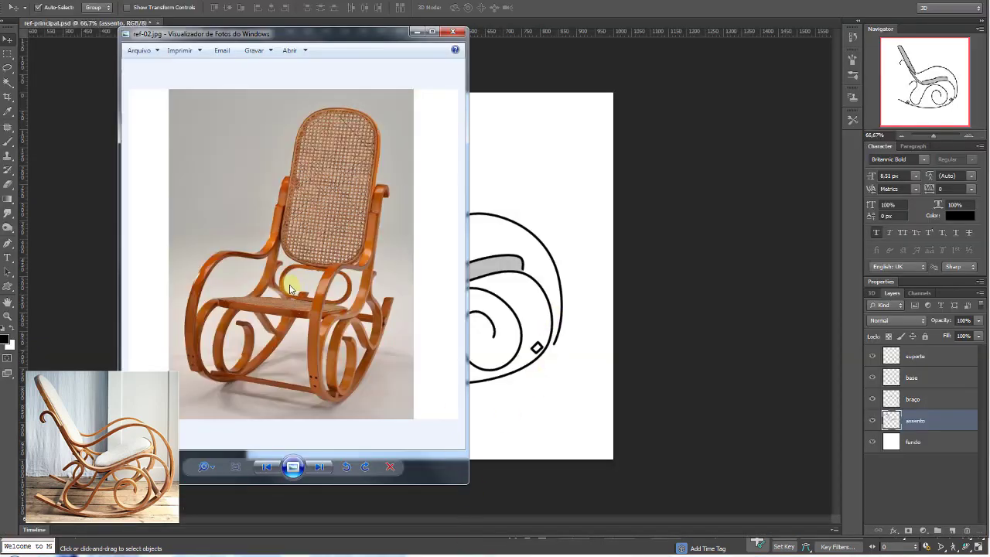
pyautogui.scroll(1, 291, 288)
pyautogui.scroll(3, 356, 331)
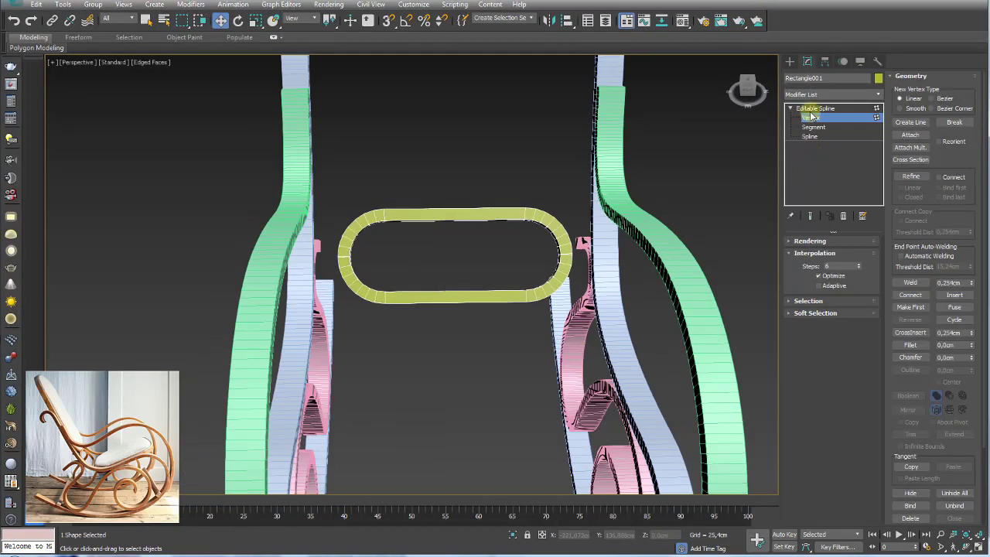
# Pull the seat oval's left and right end vertices outward along X to meet the chair sides
pyautogui.moveTo(586, 165); pyautogui.dragTo(473, 361)
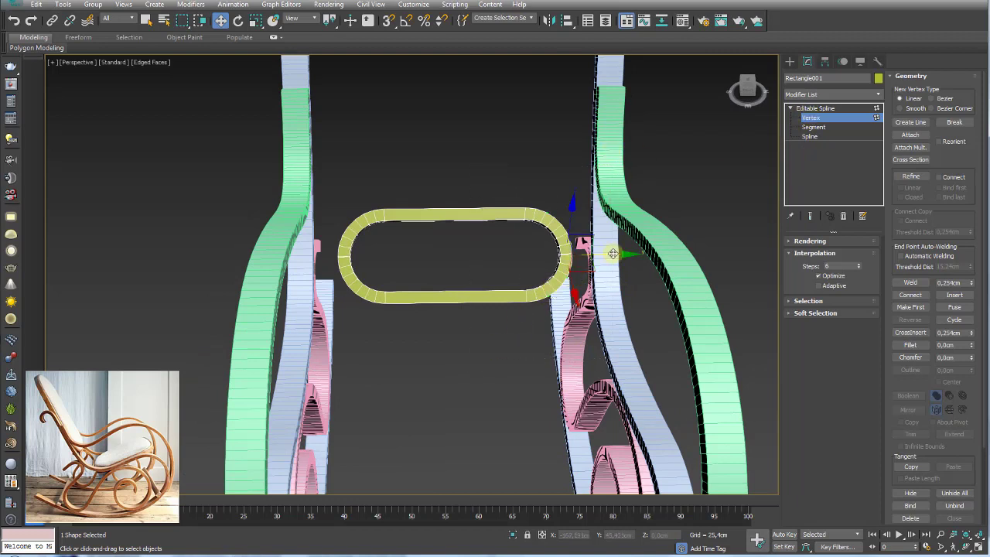
pyautogui.moveTo(614, 252); pyautogui.dragTo(627, 252)
pyautogui.moveTo(458, 186); pyautogui.dragTo(322, 312)
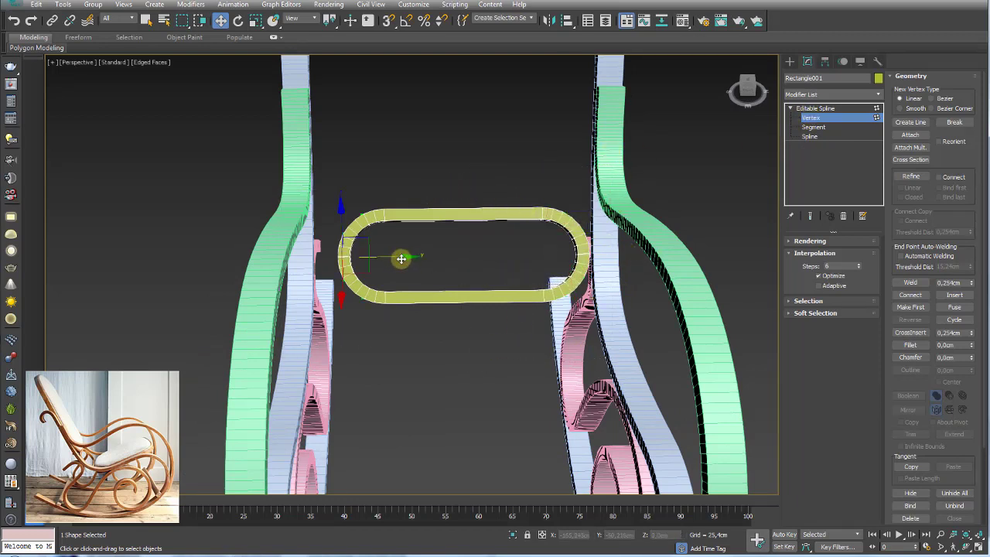
pyautogui.moveTo(400, 258); pyautogui.dragTo(412, 253)
pyautogui.moveTo(502, 206); pyautogui.dragTo(636, 325)
pyautogui.moveTo(594, 225); pyautogui.dragTo(581, 214)
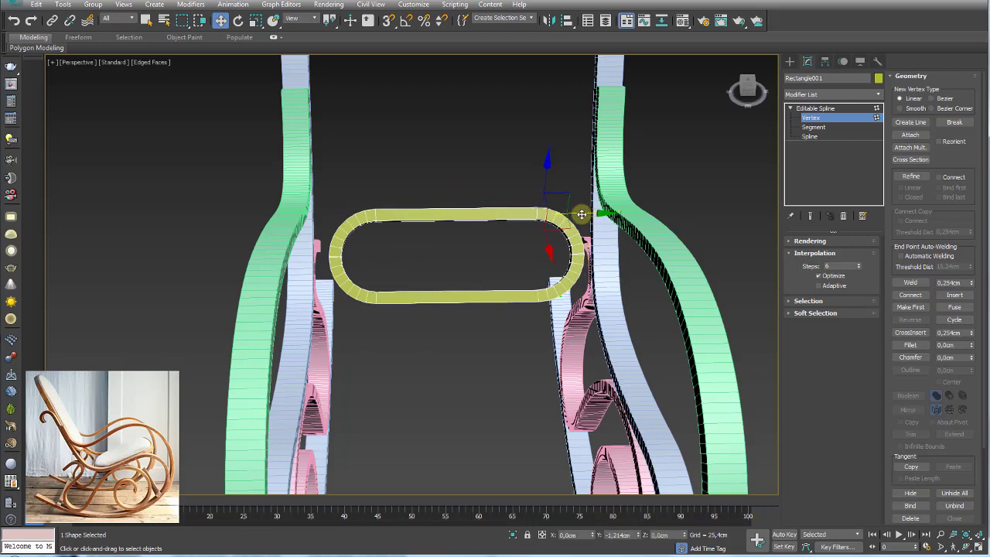
pyautogui.click(816, 108)
pyautogui.click(790, 109)
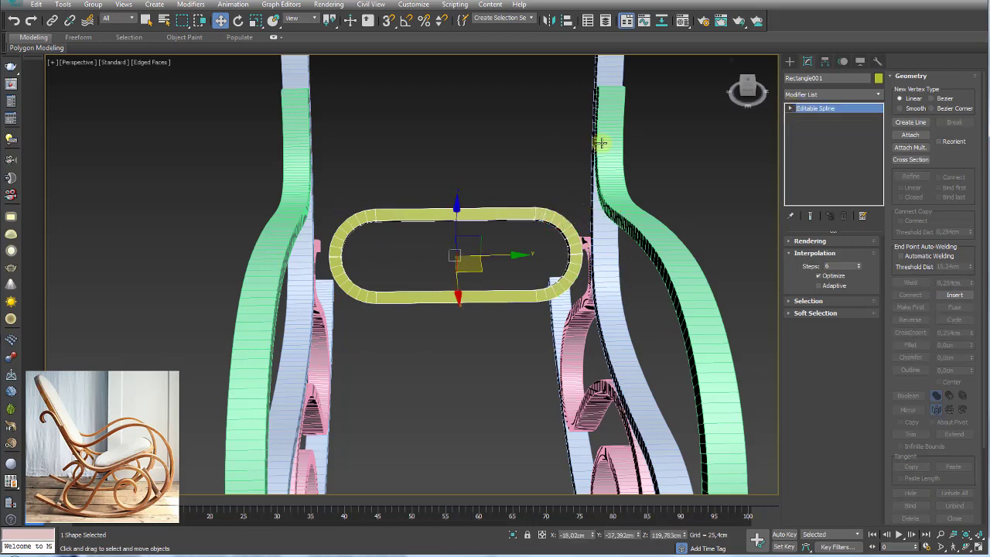
pyautogui.scroll(-5, 555, 211)
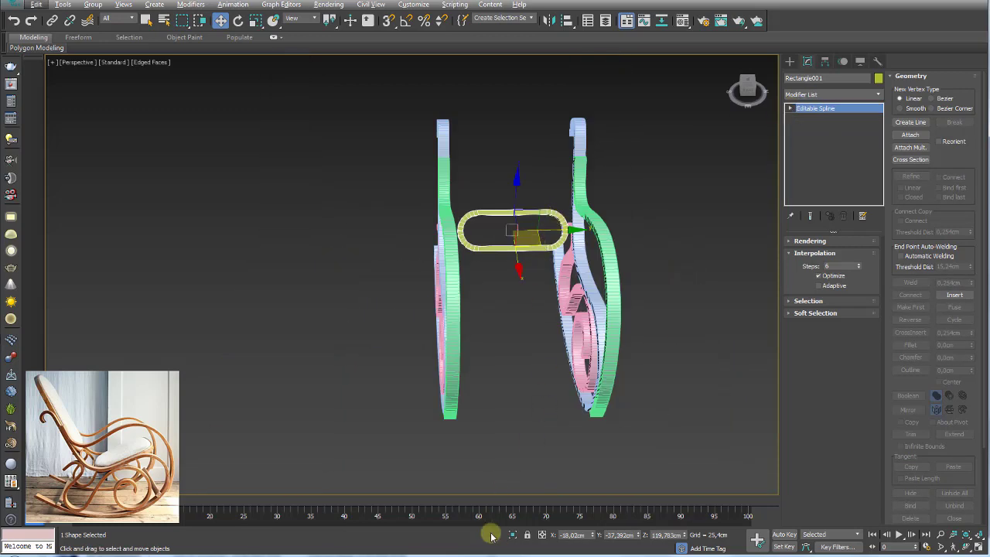
# Compare the reference photos, switching from ref-02.jpg to ref-01.jpg, then orbit the model front-on
pyautogui.hotkey('alt', 'Tab')
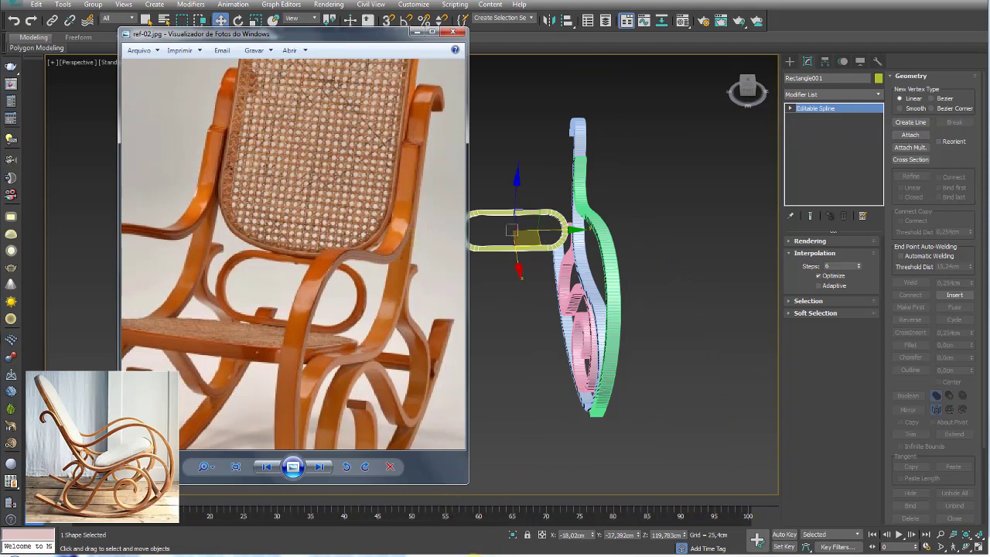
pyautogui.click(475, 546)
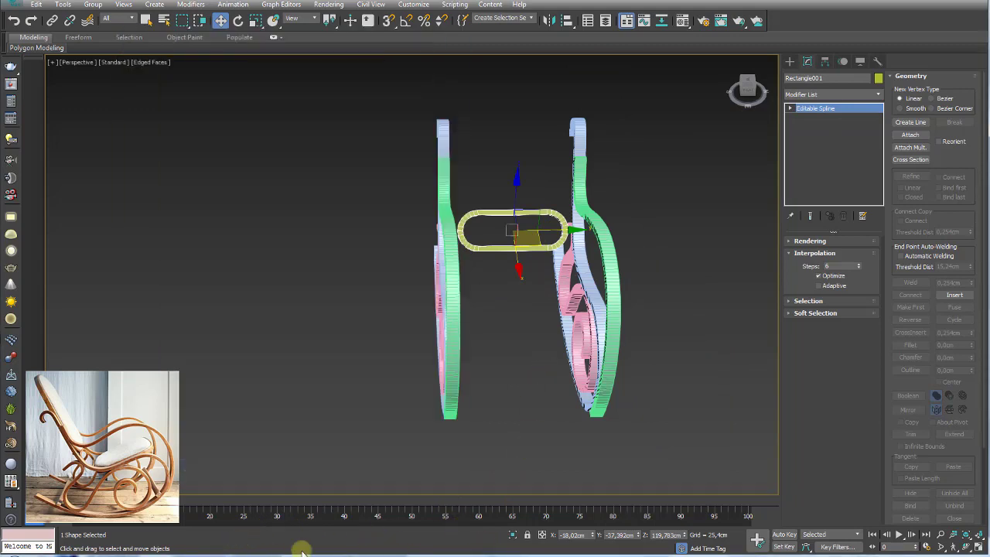
pyautogui.click(474, 552)
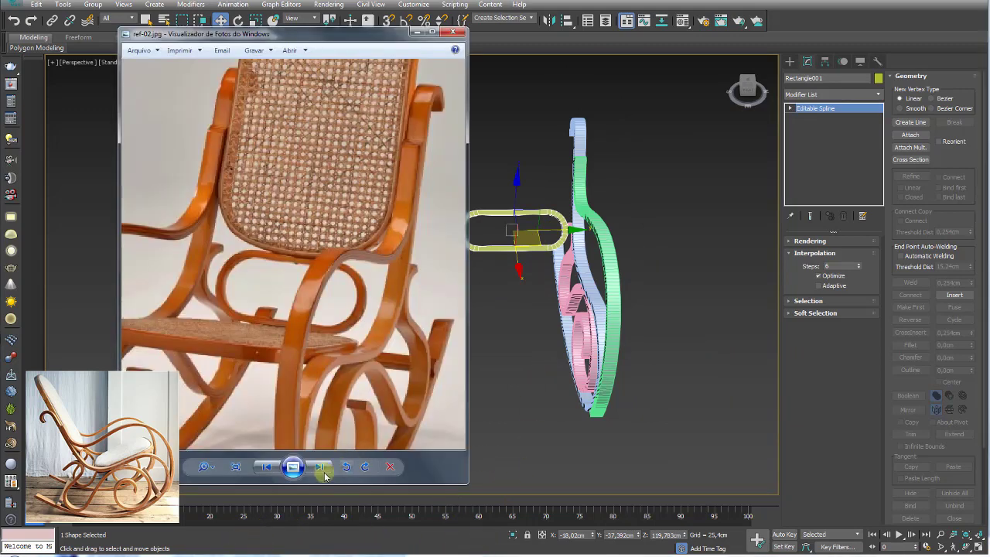
pyautogui.click(266, 467)
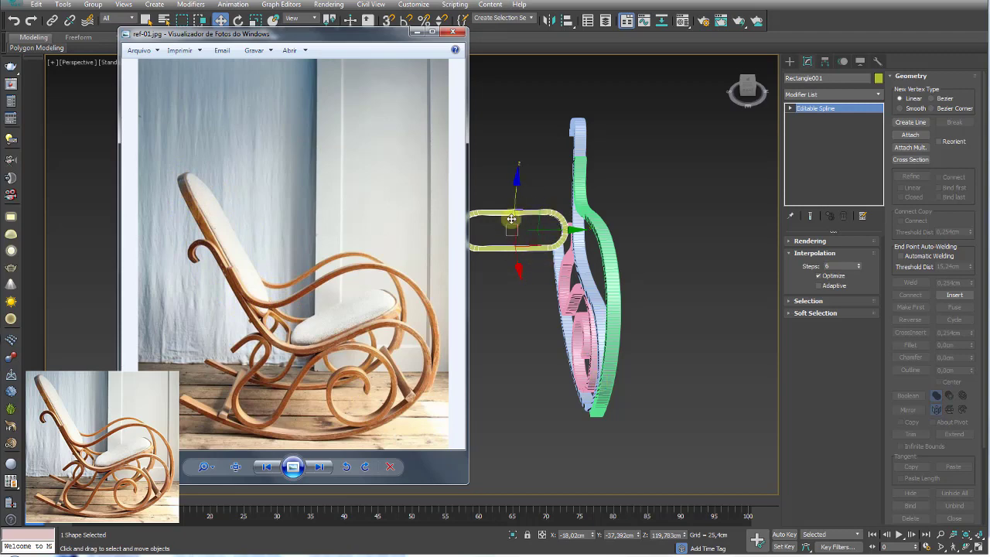
pyautogui.keyDown('alt'); pyautogui.moveTo(512, 228); pyautogui.dragTo(529, 223, button='middle'); pyautogui.keyUp('alt')
# Draw Rectangle002, about 66.029 by 76.524 cm, in Top view between the chair sides
pyautogui.click(790, 61)
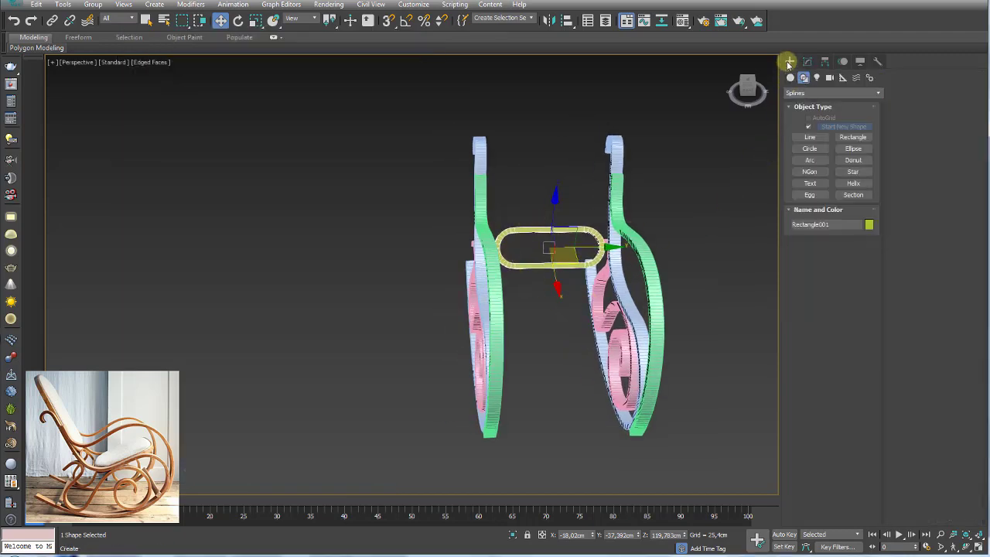
pyautogui.click(851, 137)
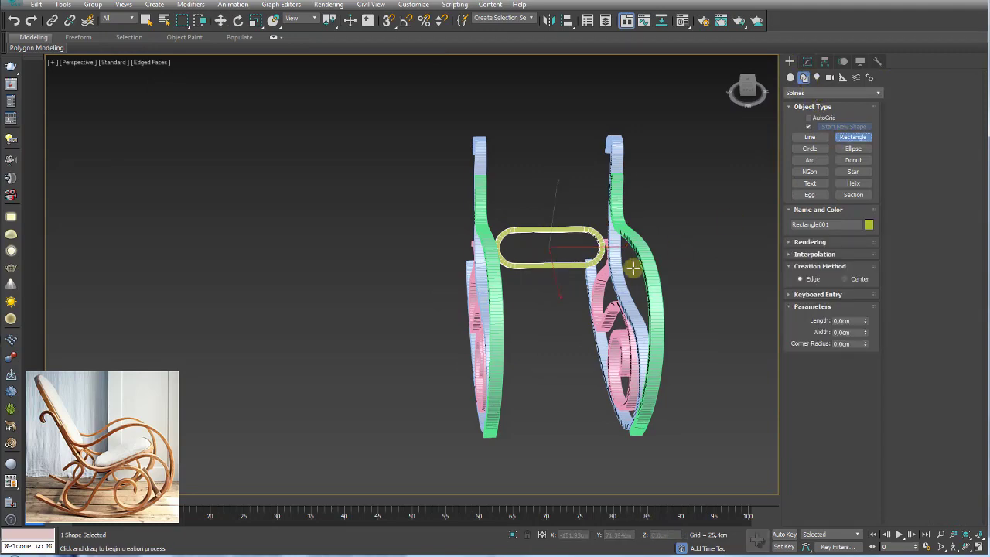
pyautogui.press('t')
pyautogui.scroll(2, 432, 305)
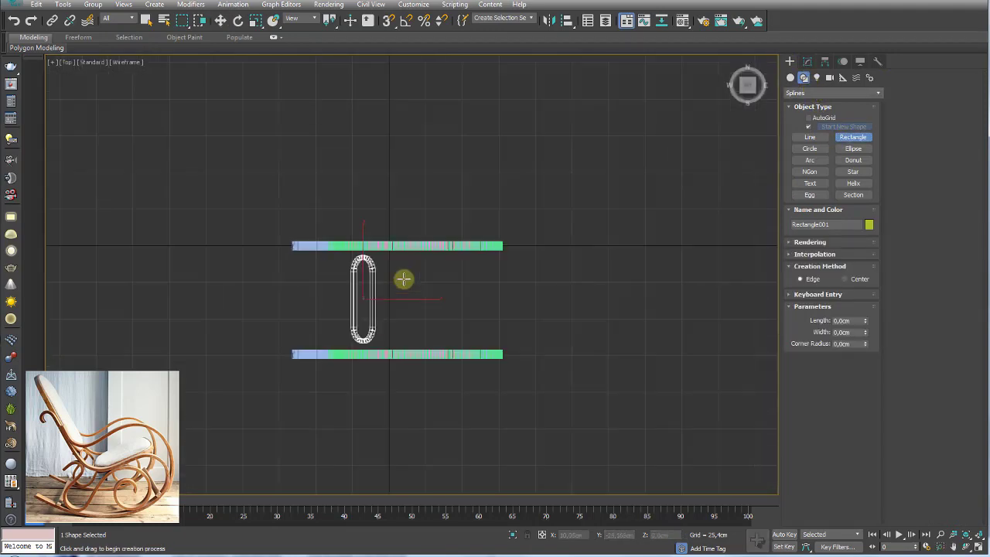
pyautogui.scroll(2, 407, 274)
pyautogui.moveTo(358, 224); pyautogui.dragTo(576, 417)
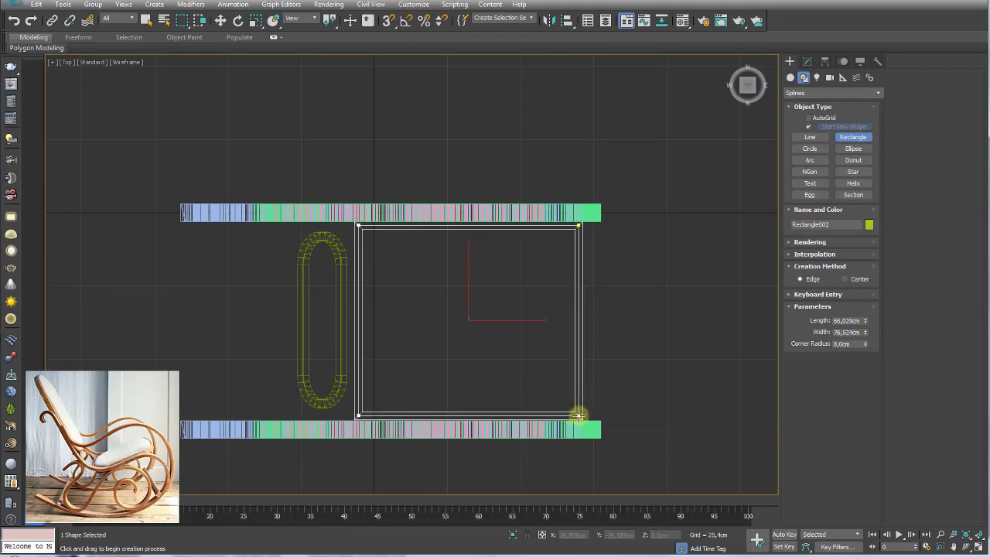
pyautogui.rightClick(627, 368)
# Raise Rectangle002 to seat height, onto the drawn seat in the Front view
pyautogui.press('p')
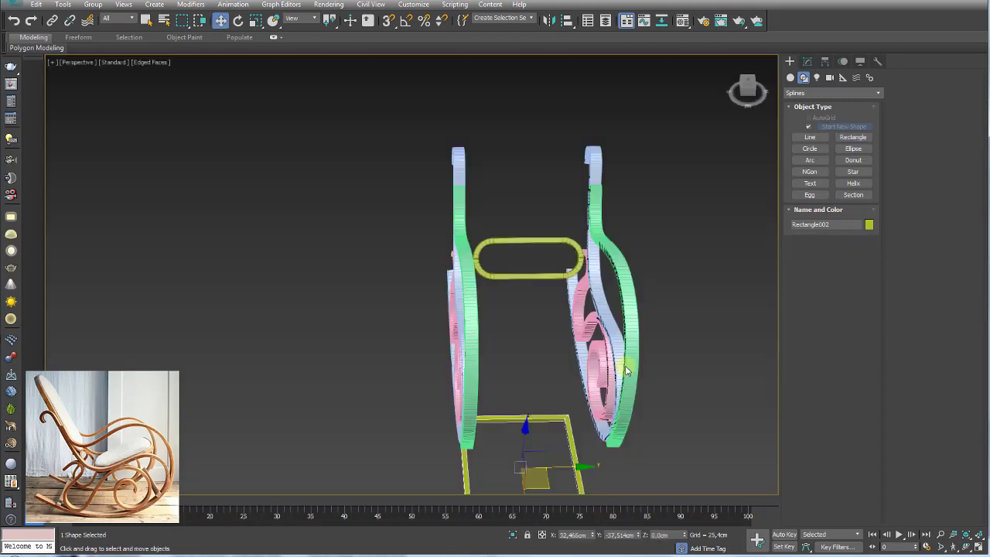
pyautogui.keyDown('alt'); pyautogui.moveTo(628, 394); pyautogui.dragTo(597, 415, button='middle'); pyautogui.keyUp('alt')
pyautogui.moveTo(527, 425); pyautogui.dragTo(534, 253)
pyautogui.press('f')
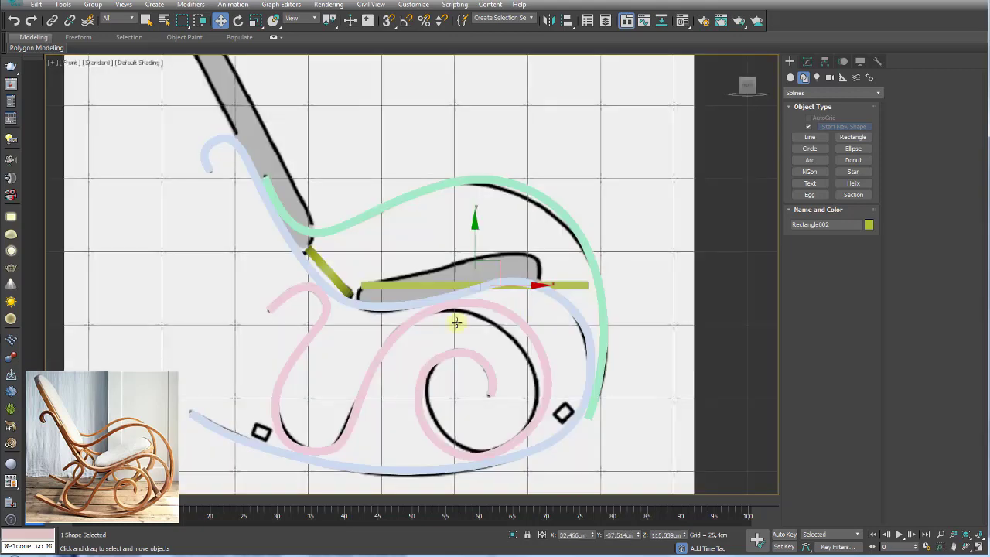
pyautogui.moveTo(479, 246); pyautogui.dragTo(479, 225)
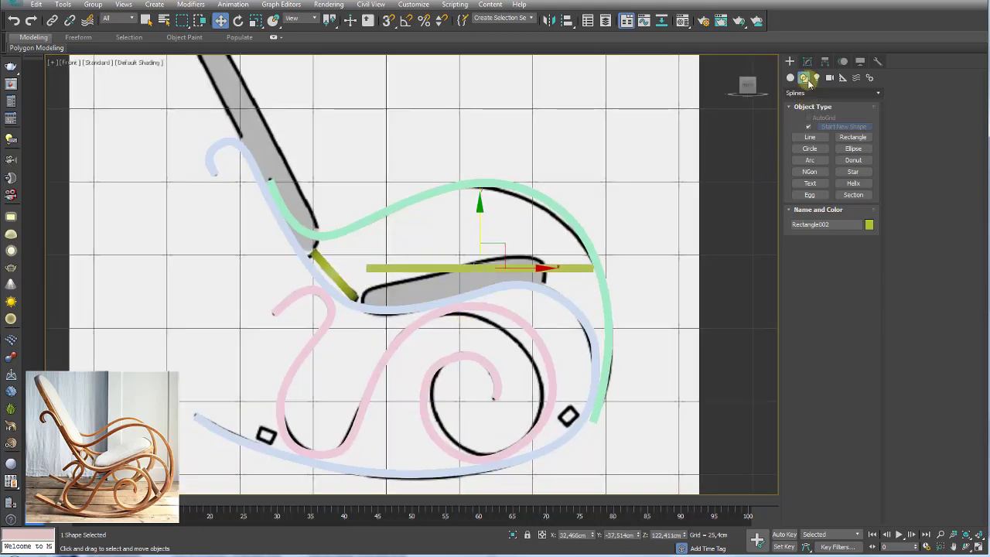
# Narrow the rectangle to 60.762 cm width and tilt it about 11° along the seat line
pyautogui.click(807, 61)
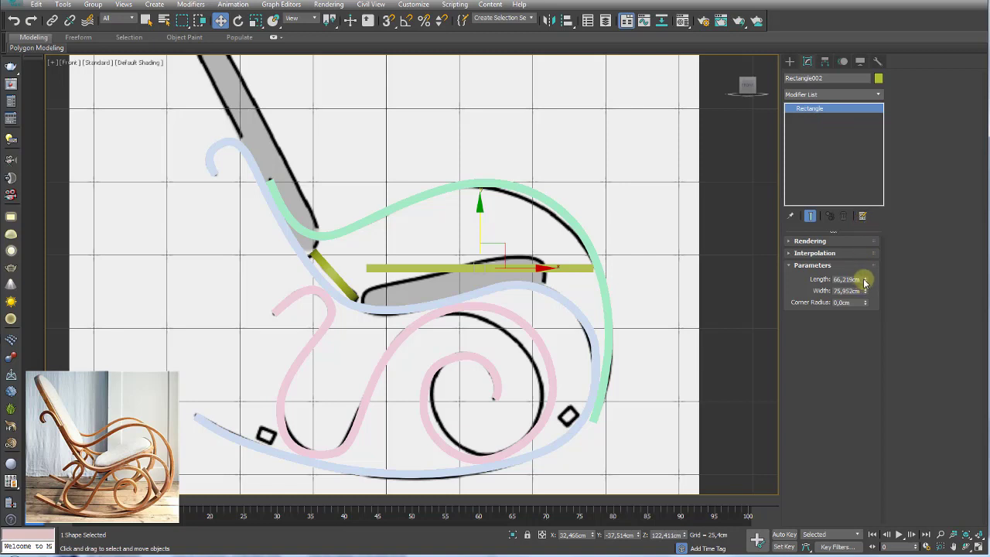
pyautogui.moveTo(865, 282); pyautogui.dragTo(865, 302)
pyautogui.moveTo(498, 244); pyautogui.dragTo(473, 252)
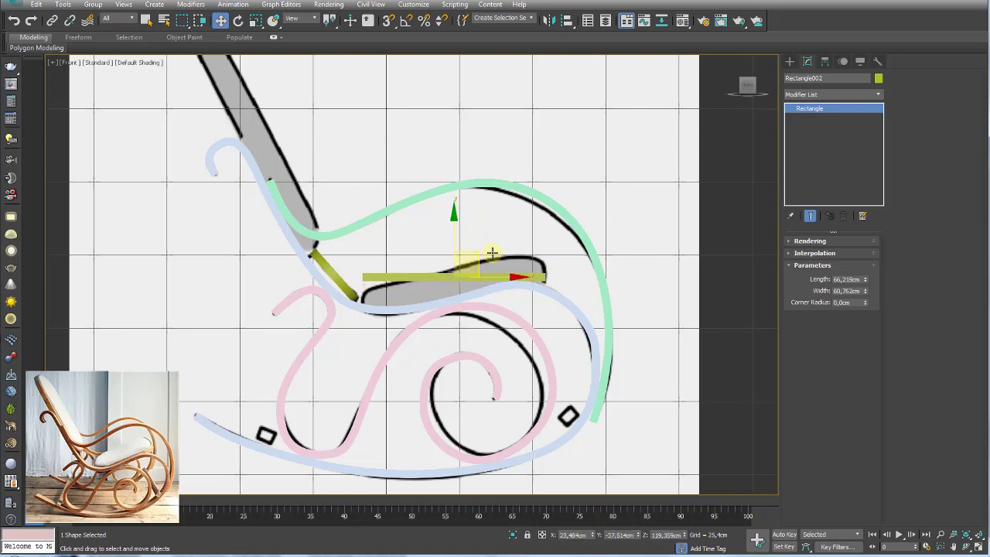
pyautogui.press('e')
pyautogui.moveTo(502, 243)
pyautogui.mouseDown()
pyautogui.moveTo(490, 233)
pyautogui.moveTo(477, 271)
pyautogui.mouseUp()
pyautogui.press('w')
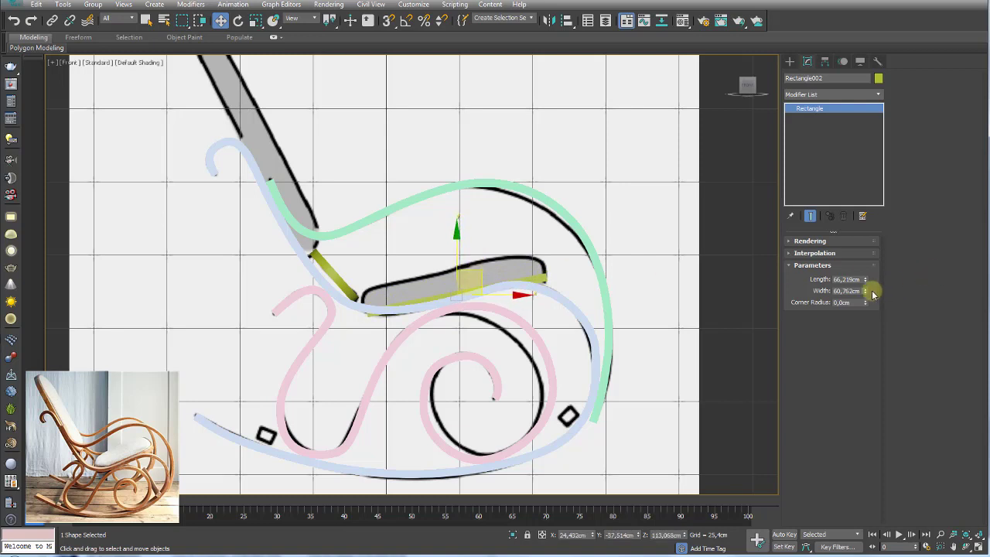
pyautogui.scroll(3, 511, 264)
pyautogui.scroll(-3, 475, 281)
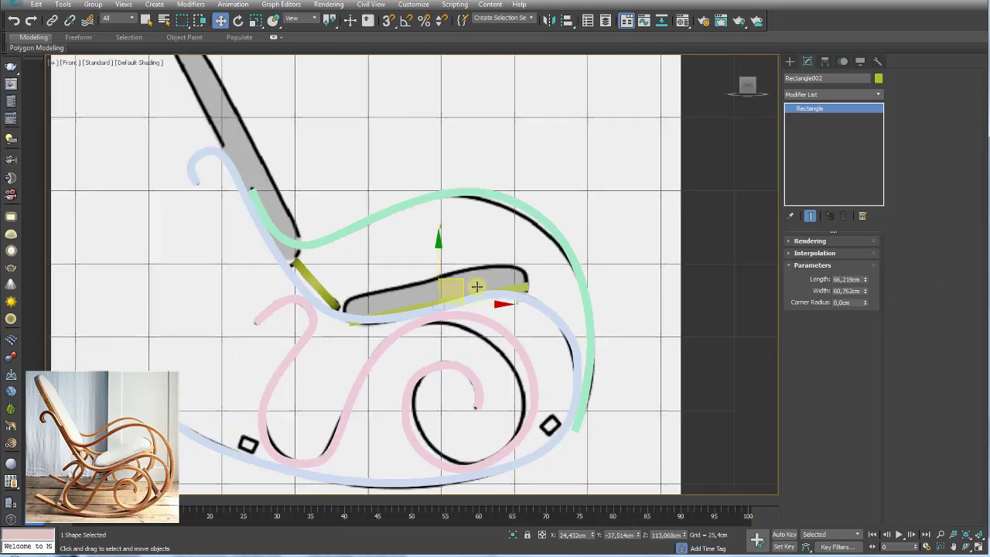
pyautogui.scroll(-2, 557, 325)
# Copy the seat rectangle as Rectangle003, rotating and moving it onto the backrest
pyautogui.keyDown('shift'); pyautogui.moveTo(560, 311); pyautogui.dragTo(419, 200); pyautogui.keyUp('shift')
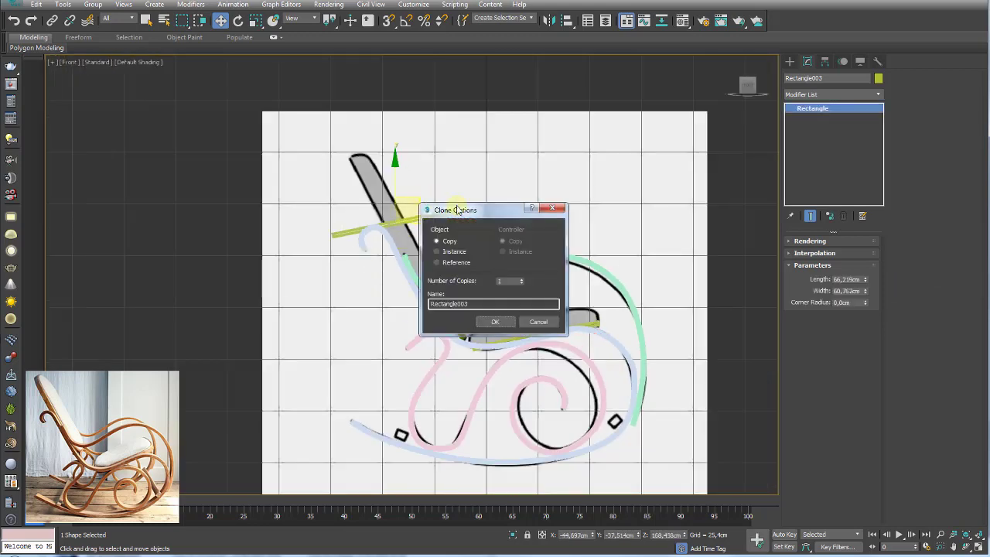
pyautogui.click(498, 320)
pyautogui.press('e')
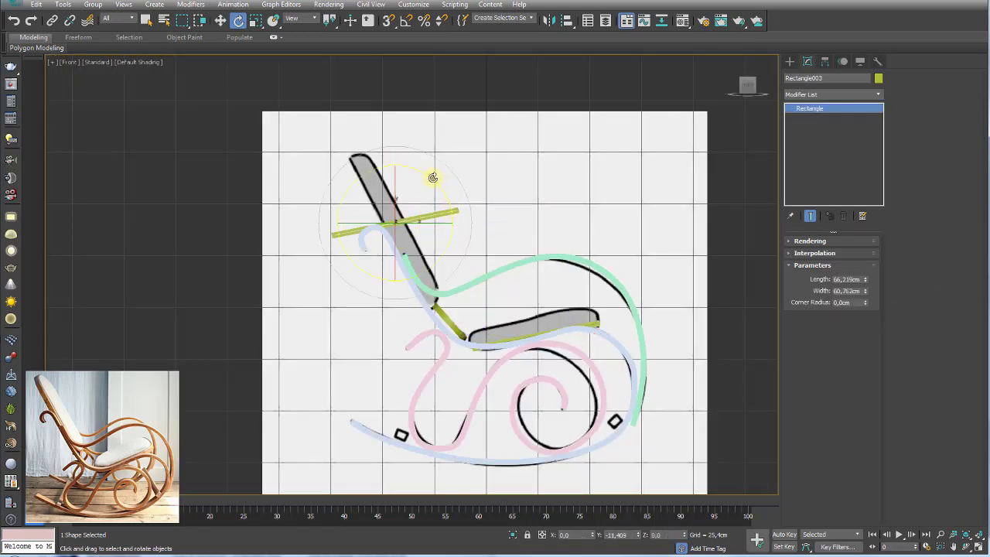
pyautogui.moveTo(433, 177); pyautogui.dragTo(473, 251)
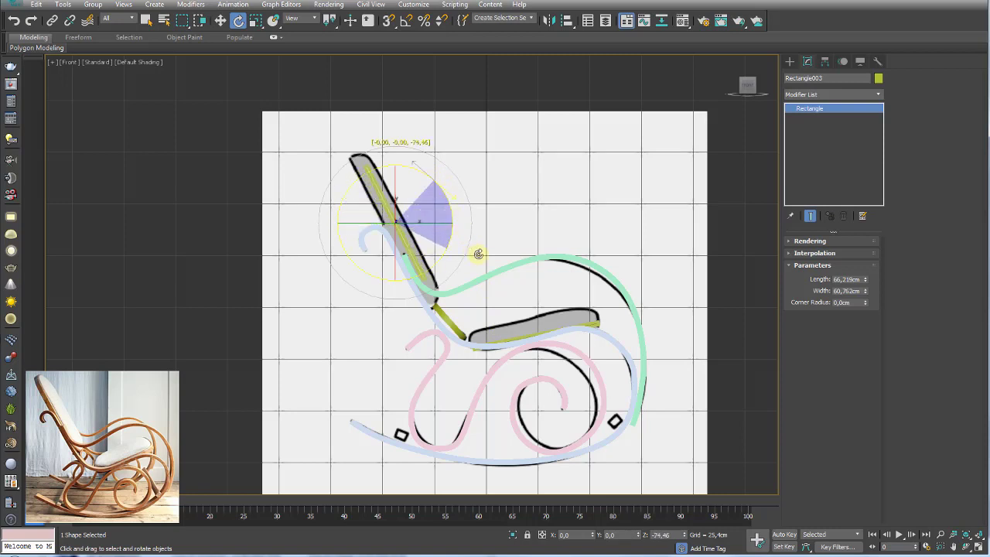
pyautogui.press('w')
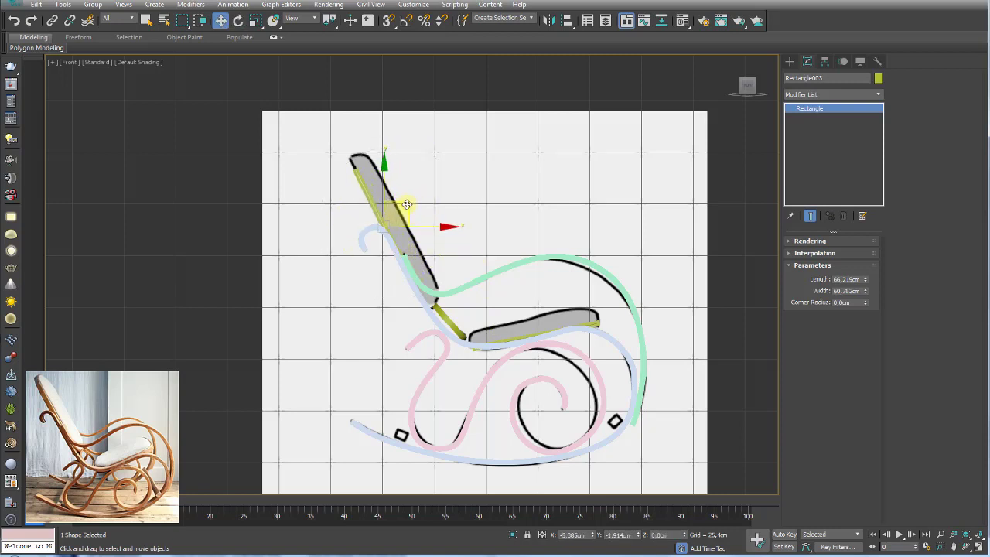
pyautogui.moveTo(407, 204); pyautogui.dragTo(424, 189)
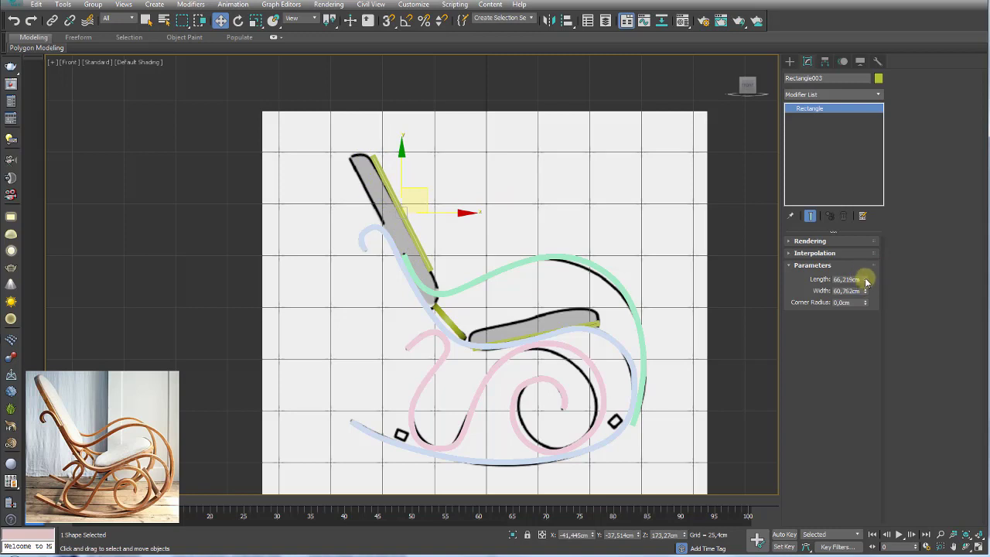
# Widen Rectangle003 to 79.865 cm and nudge it onto the drawn backrest
pyautogui.moveTo(865, 291); pyautogui.dragTo(862, 268)
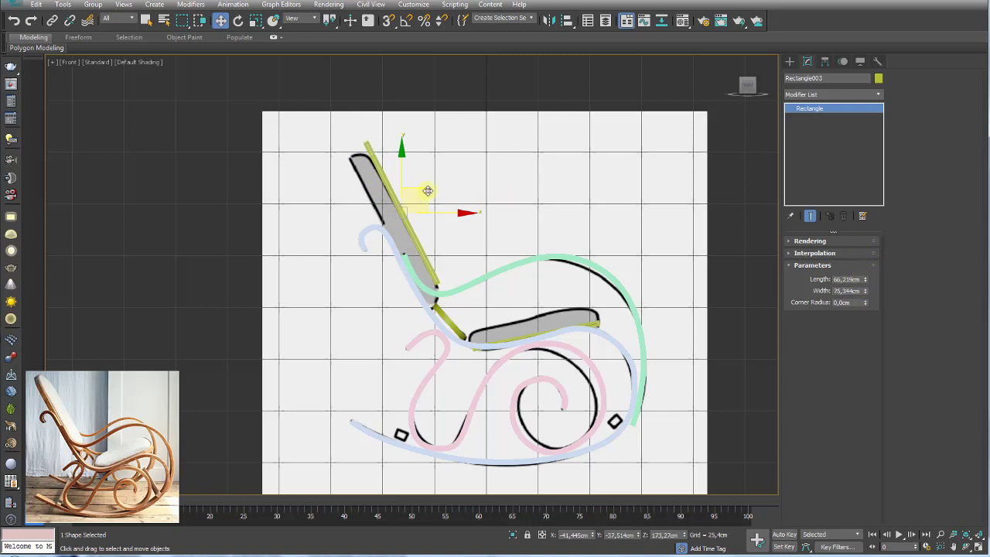
pyautogui.moveTo(427, 191); pyautogui.dragTo(416, 204)
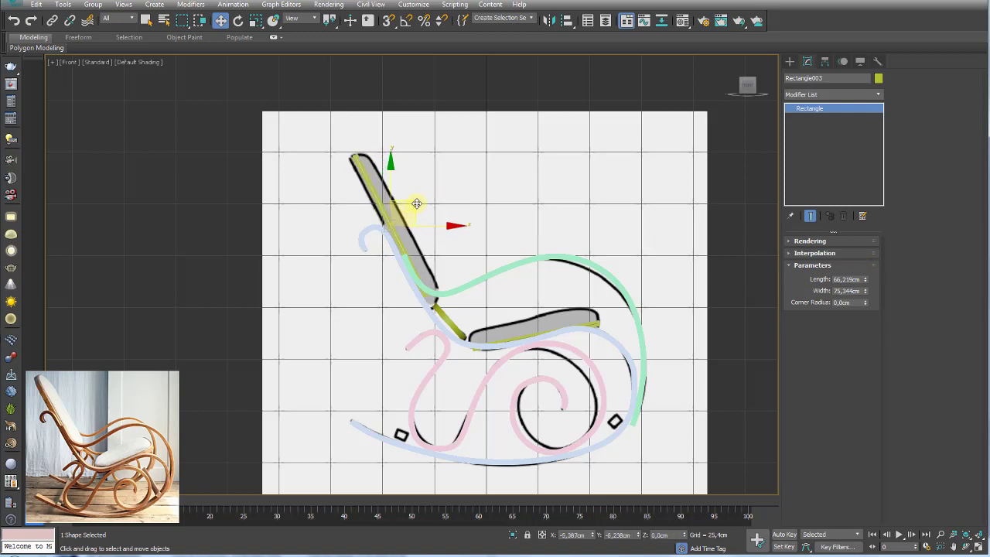
pyautogui.moveTo(416, 204); pyautogui.dragTo(413, 211)
pyautogui.click(859, 292)
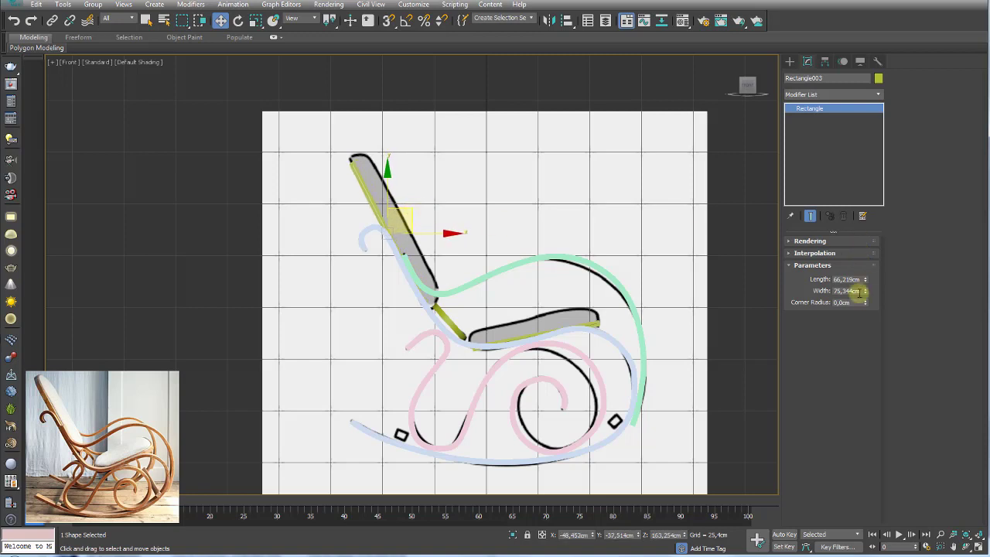
pyautogui.moveTo(865, 294); pyautogui.dragTo(866, 285)
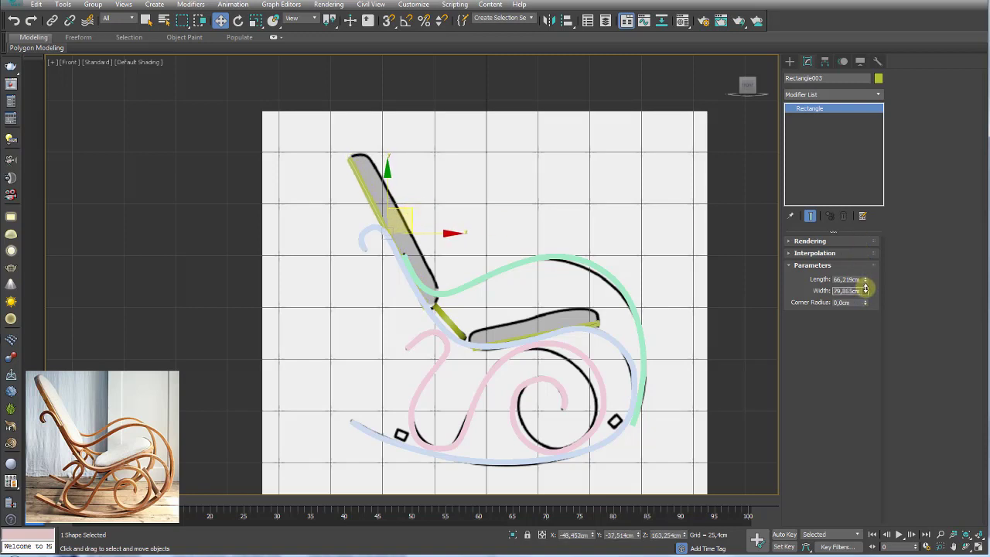
pyautogui.moveTo(408, 208); pyautogui.dragTo(408, 207)
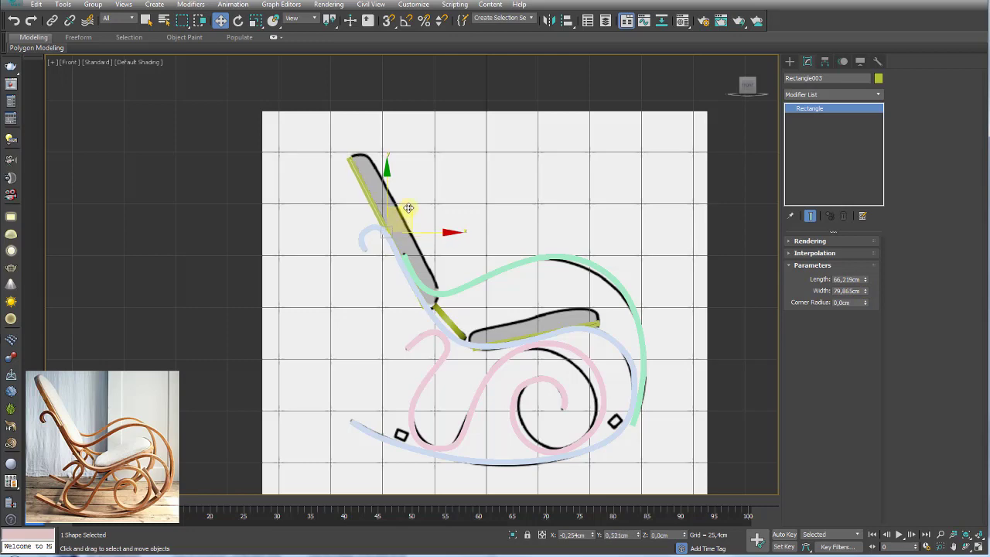
# Select the oval Rectangle001 and nudge it down to where the drawn backrest meets the seat
pyautogui.press('p')
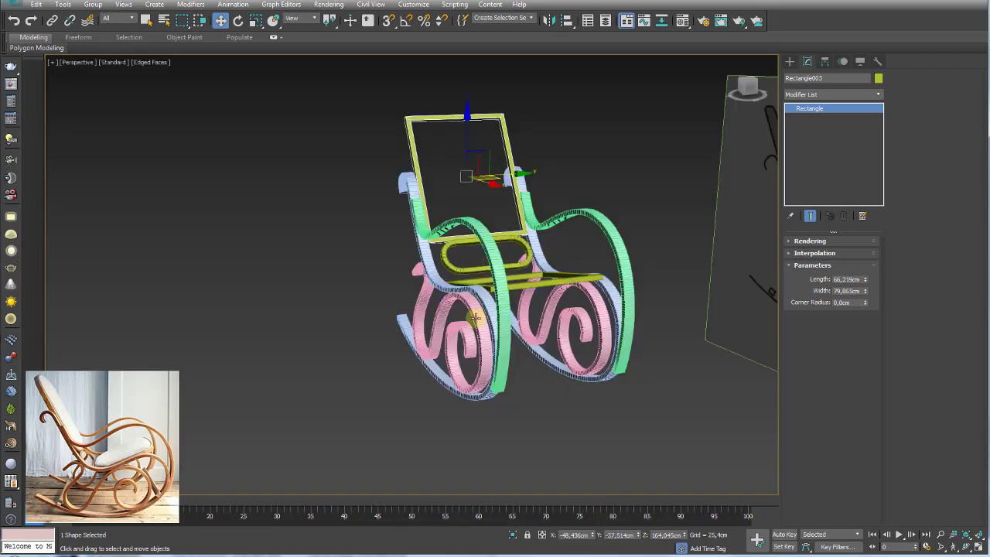
pyautogui.keyDown('alt'); pyautogui.moveTo(474, 264); pyautogui.dragTo(497, 276, button='middle'); pyautogui.keyUp('alt')
pyautogui.click(490, 272)
pyautogui.scroll(2, 491, 272)
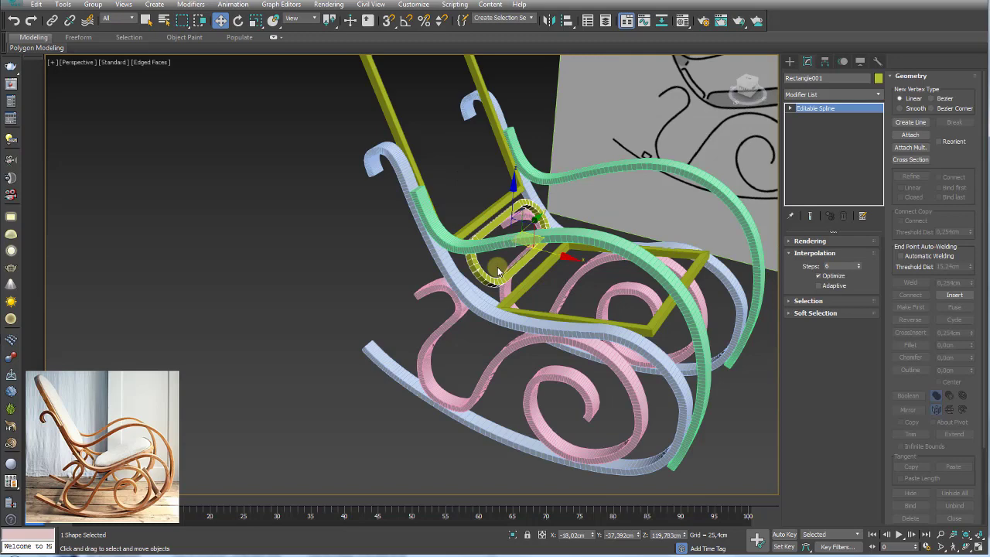
pyautogui.press('f')
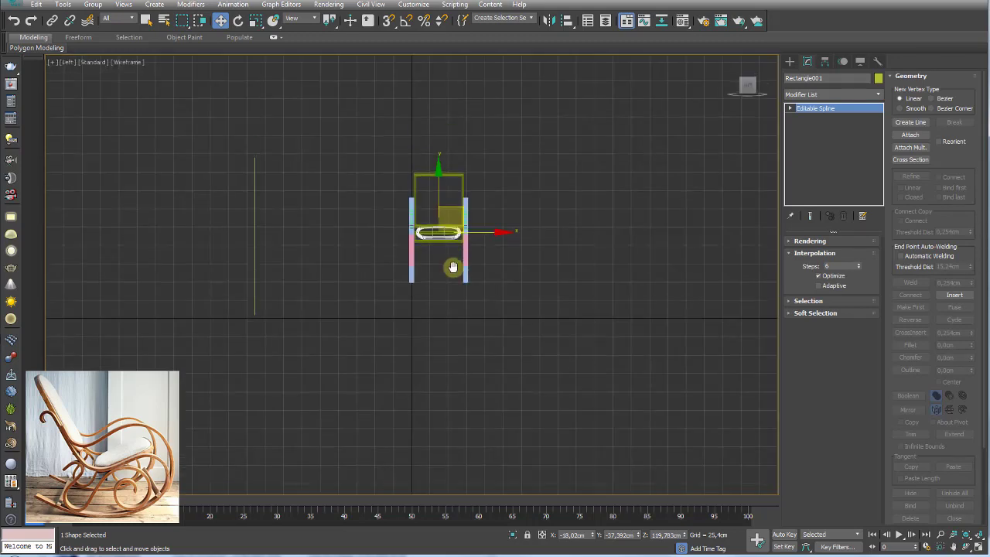
pyautogui.scroll(3, 445, 278)
pyautogui.scroll(2, 439, 295)
pyautogui.scroll(1, 448, 287)
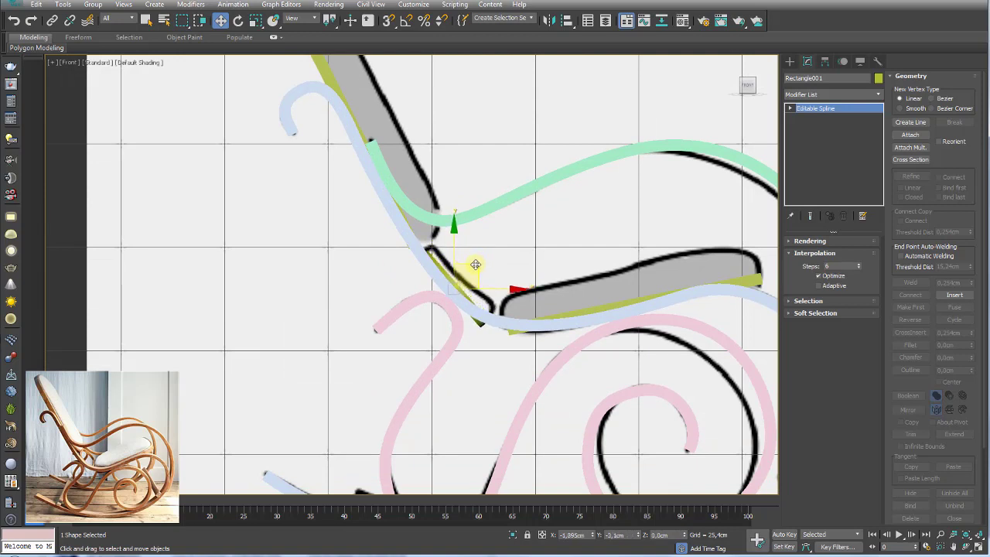
pyautogui.press('e')
pyautogui.press('w')
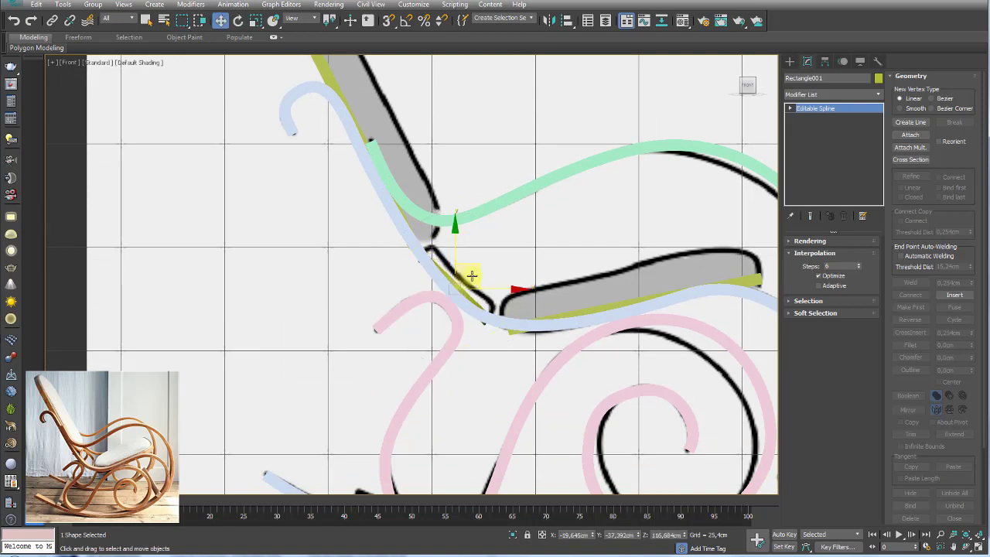
pyautogui.moveTo(478, 266); pyautogui.dragTo(480, 268)
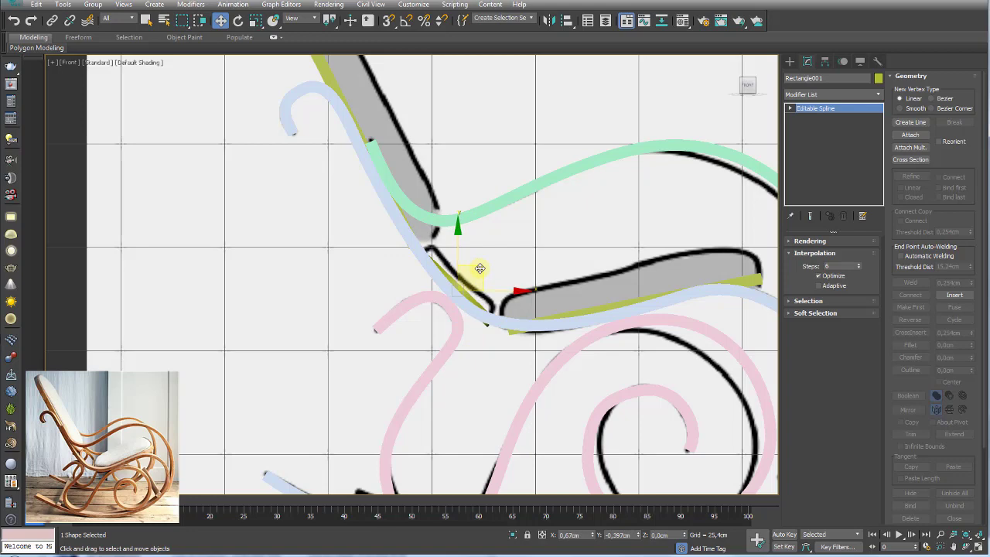
pyautogui.click(480, 269)
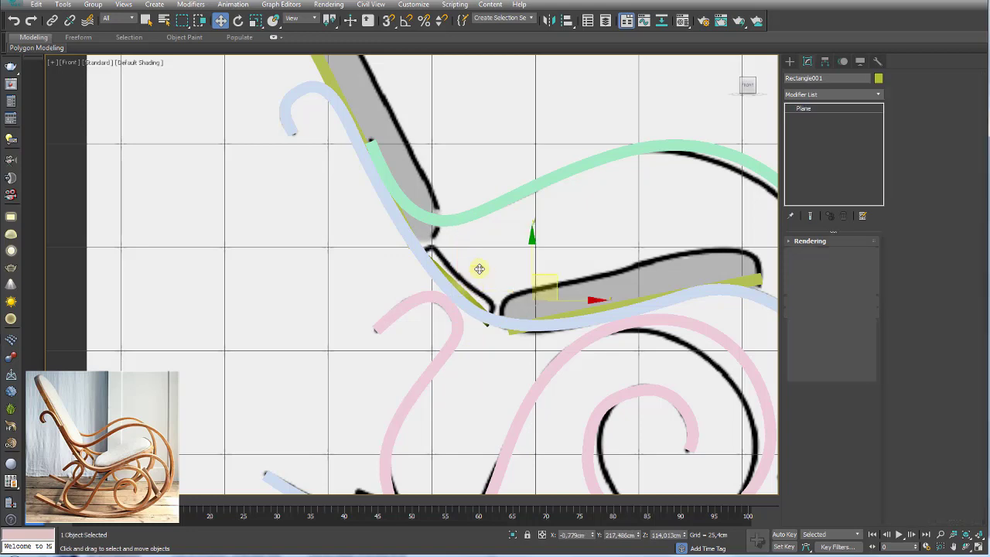
# Zoom in and out on ref-01.jpg to study the seat and backrest joints
pyautogui.click(480, 543)
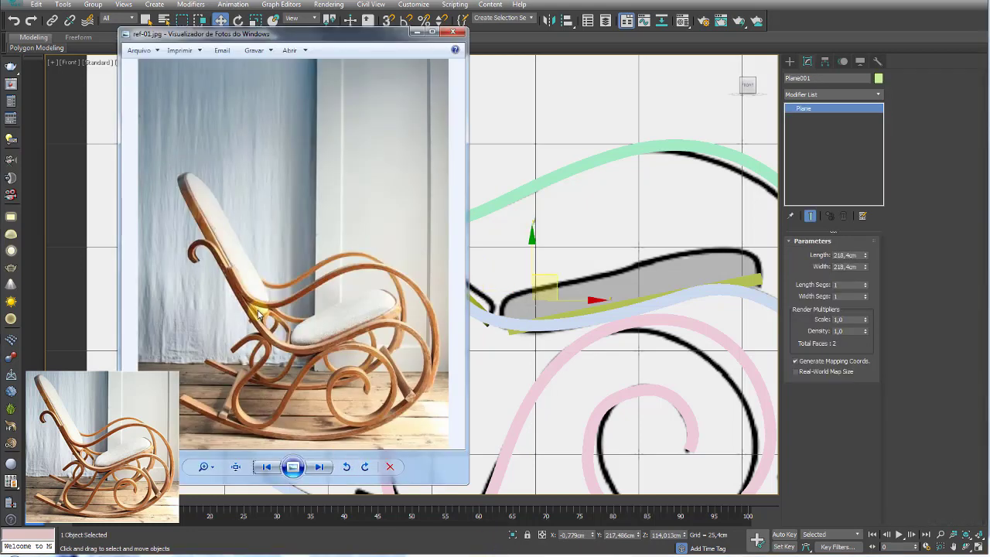
pyautogui.scroll(3, 274, 343)
pyautogui.scroll(3, 265, 327)
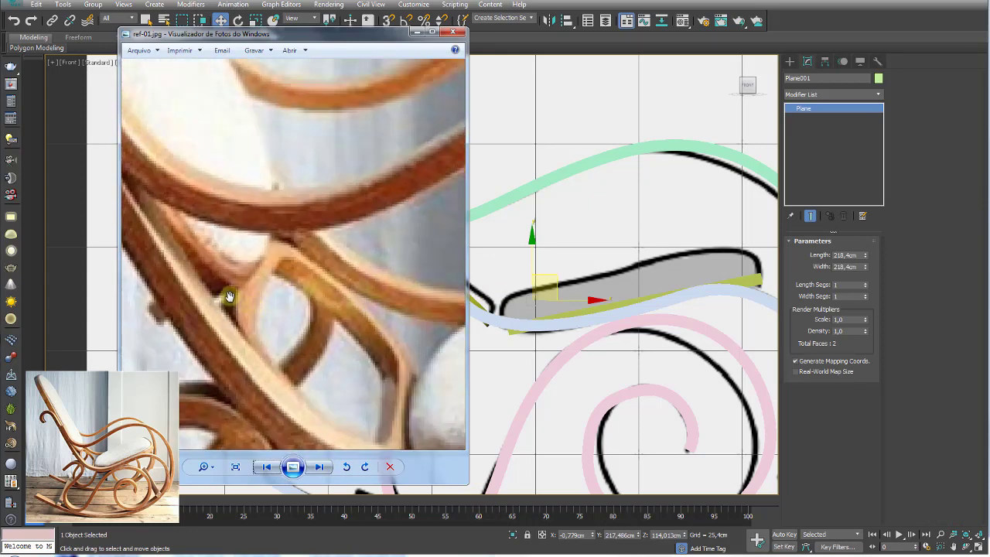
pyautogui.scroll(-1, 229, 295)
pyautogui.scroll(-1, 255, 261)
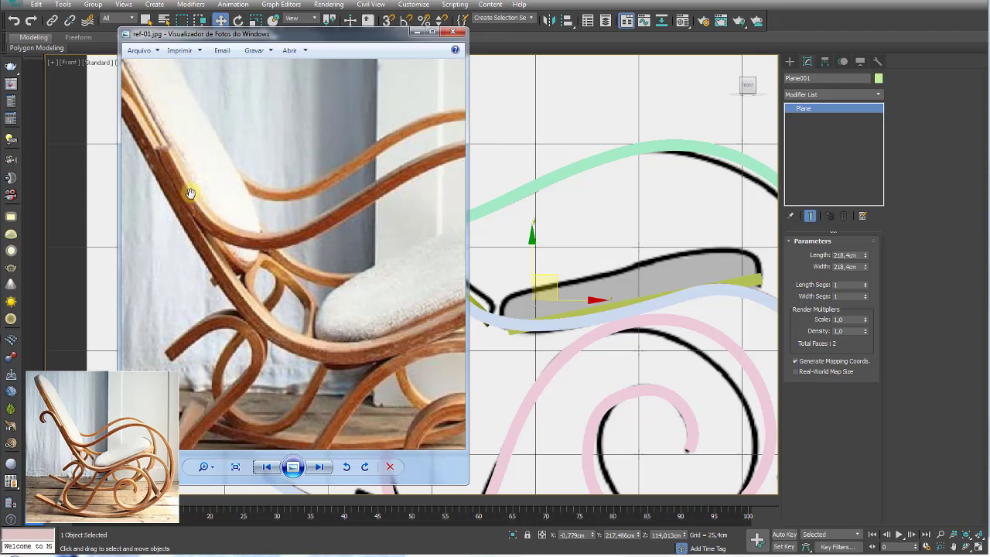
pyautogui.scroll(-2, 321, 309)
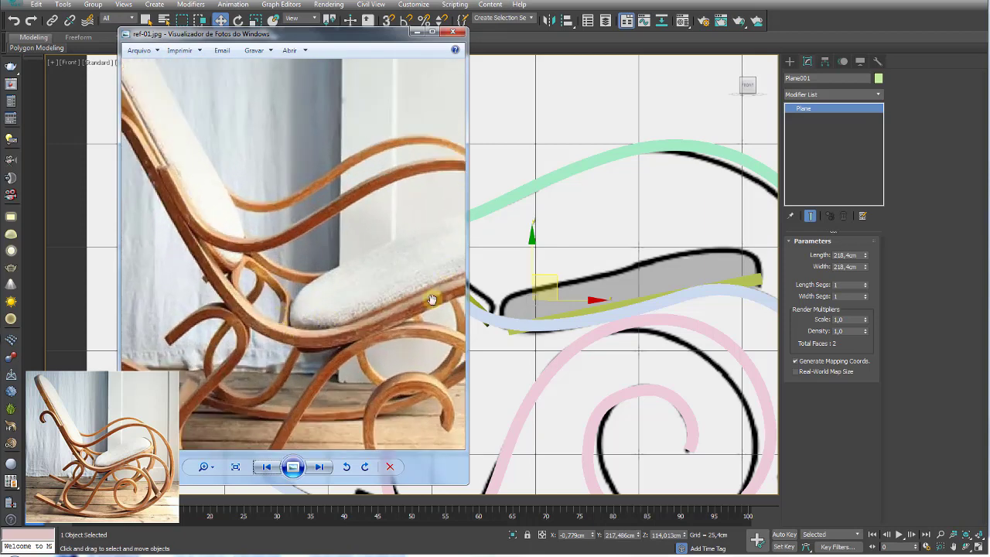
# Widen the seat frame Rectangle002 and shift it slightly left to match the drawing
pyautogui.click(516, 332)
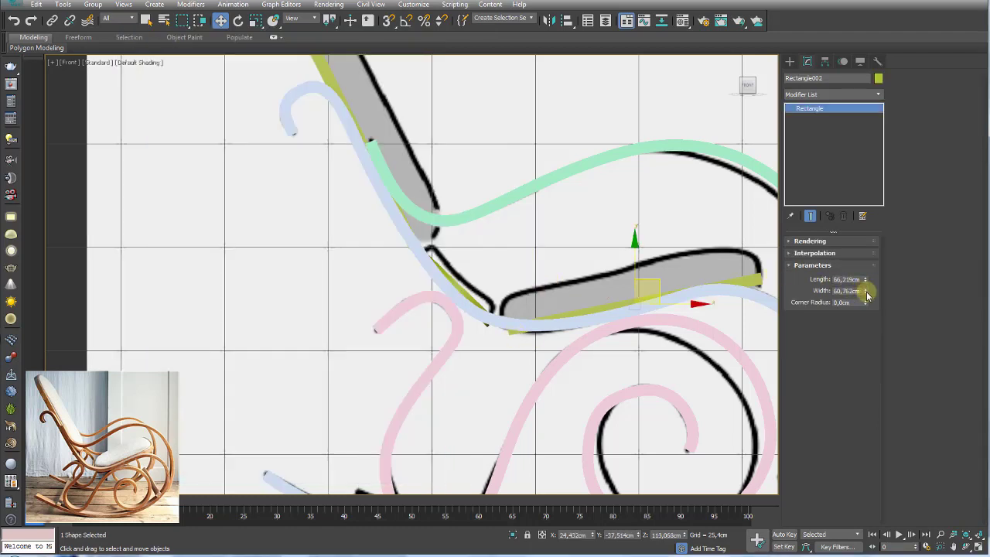
pyautogui.moveTo(866, 294); pyautogui.dragTo(866, 288)
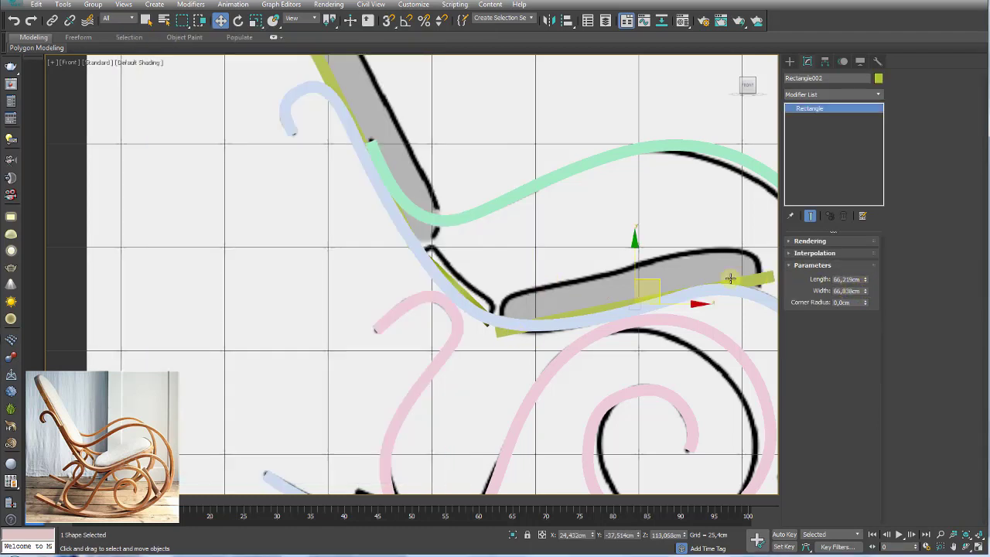
pyautogui.moveTo(659, 282); pyautogui.dragTo(656, 281)
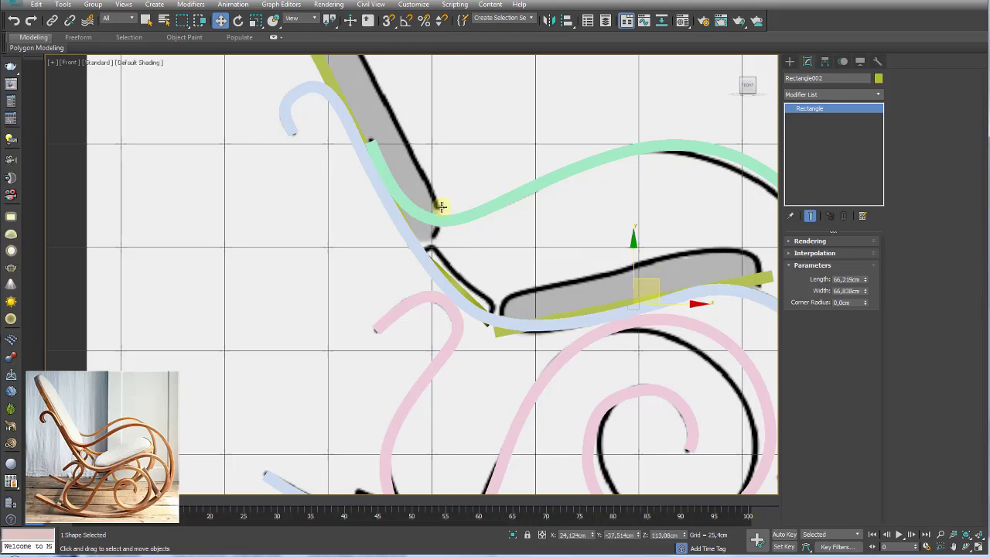
# Widen the backrest frame Rectangle003 to 83.06 cm and nudge it into position
pyautogui.click(342, 94)
pyautogui.moveTo(343, 91); pyautogui.dragTo(352, 200, button='middle')
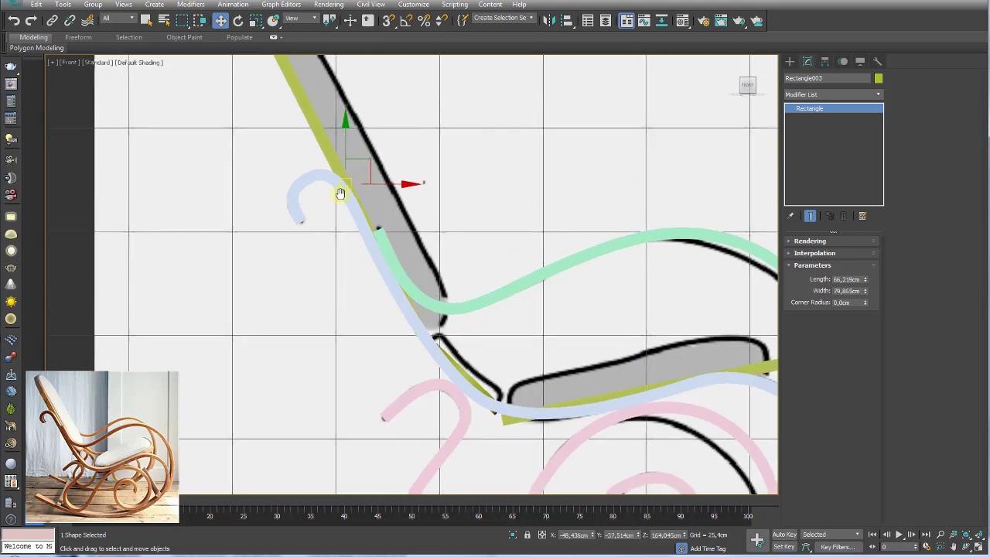
pyautogui.moveTo(372, 187); pyautogui.dragTo(373, 192)
pyautogui.press('F3')
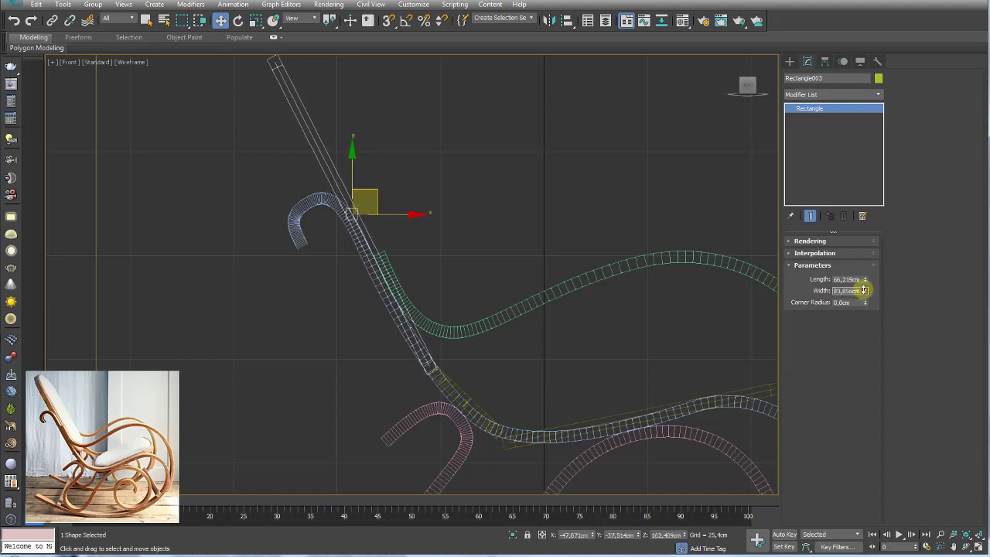
pyautogui.press('F3')
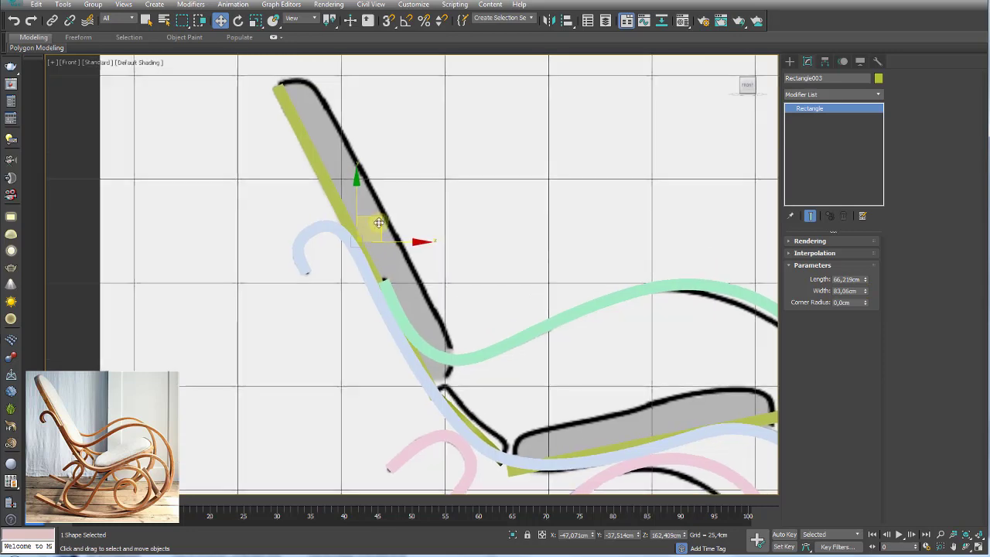
pyautogui.moveTo(376, 221); pyautogui.dragTo(380, 218)
pyautogui.press('p')
pyautogui.moveTo(381, 221)
pyautogui.keyDown('alt'); pyautogui.mouseDown(button='middle')
pyautogui.moveTo(515, 288)
pyautogui.moveTo(475, 336)
pyautogui.moveTo(501, 347)
pyautogui.moveTo(439, 335)
pyautogui.moveTo(474, 360)
pyautogui.moveTo(476, 335)
pyautogui.moveTo(521, 312)
pyautogui.moveTo(433, 313)
pyautogui.moveTo(538, 318)
pyautogui.moveTo(470, 300)
pyautogui.moveTo(465, 312)
pyautogui.mouseUp(button='middle'); pyautogui.keyUp('alt')
pyautogui.scroll(3, 439, 335)
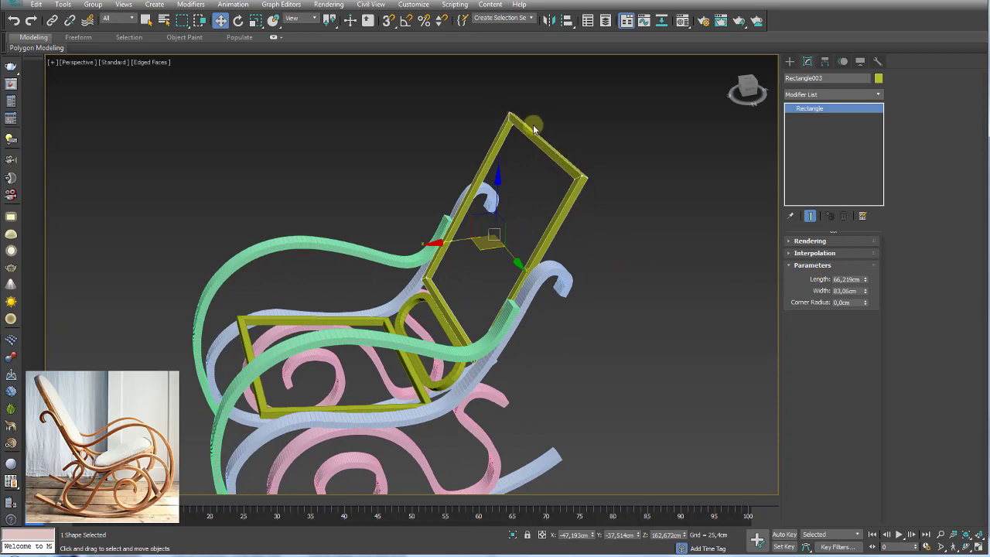
pyautogui.moveTo(526, 133)
pyautogui.keyDown('alt'); pyautogui.mouseDown(button='middle')
pyautogui.moveTo(570, 177)
pyautogui.moveTo(854, 232)
pyautogui.mouseUp(button='middle'); pyautogui.keyUp('alt')
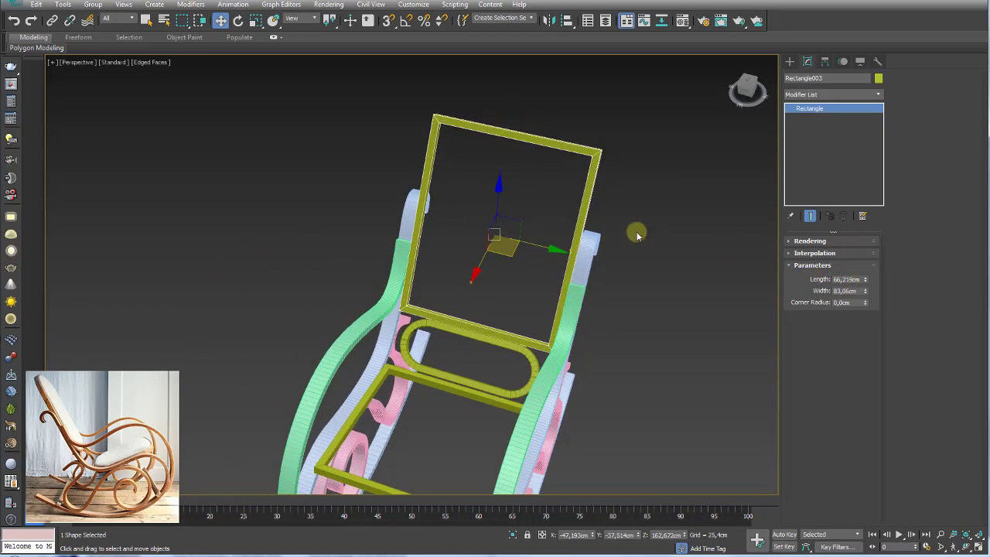
# Convert the seat and backrest rectangles to editable splines
pyautogui.keyDown('ctrl'); pyautogui.click(438, 385); pyautogui.keyUp('ctrl')
pyautogui.rightClick(457, 382)
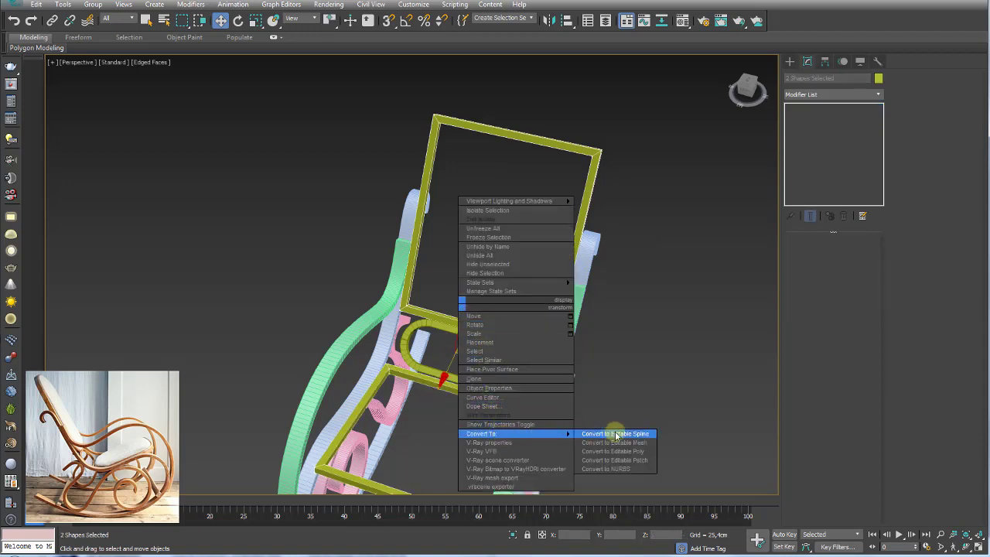
pyautogui.click(616, 434)
# Fillet the backrest frame's corner vertices to round them, then bring up ref-02.jpg
pyautogui.click(596, 156)
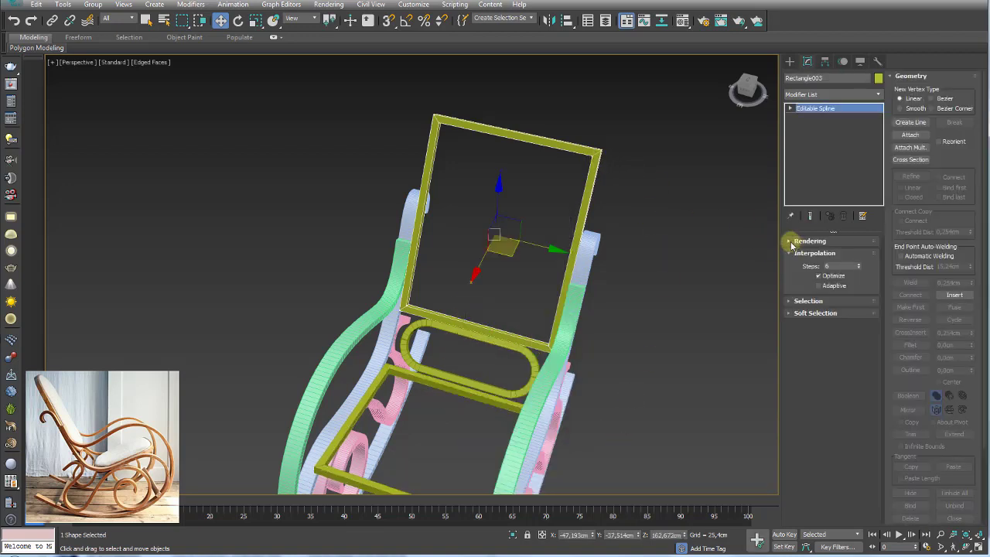
pyautogui.click(792, 242)
pyautogui.click(790, 108)
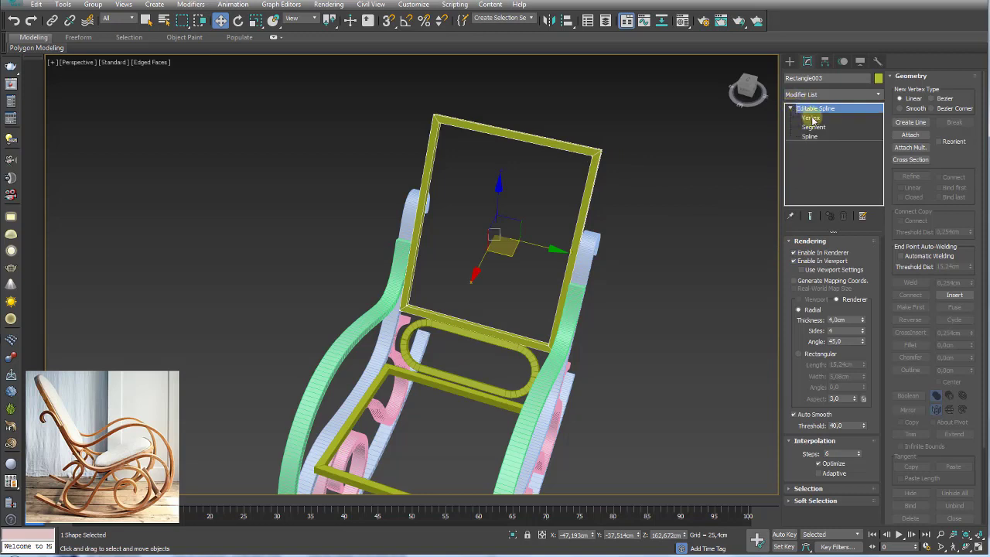
pyautogui.click(811, 117)
pyautogui.moveTo(667, 95); pyautogui.dragTo(283, 410)
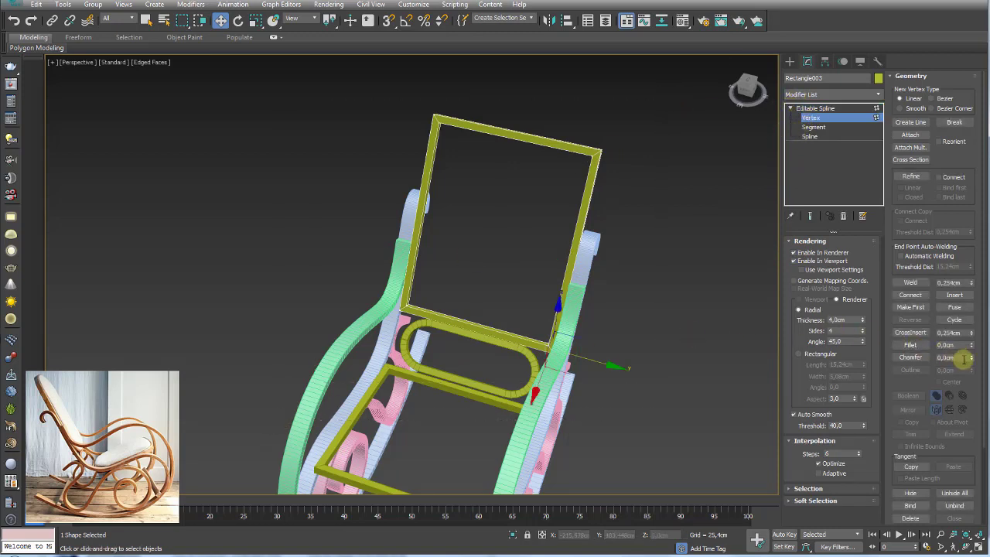
pyautogui.moveTo(971, 349); pyautogui.dragTo(970, 343)
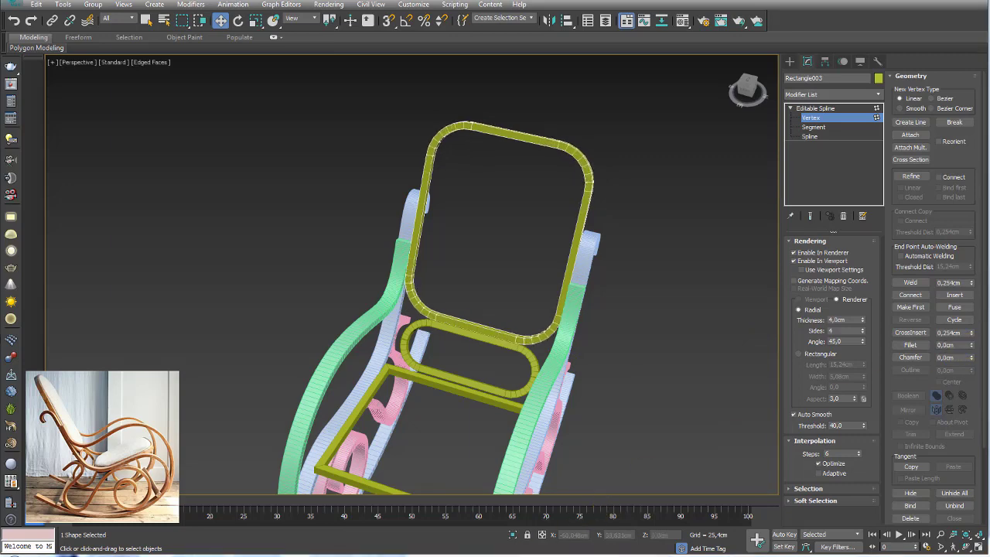
pyautogui.hotkey('alt', 'Tab')
# Check the second reference chair, then fillet backrest frame Rectangle003's vertices into a tall oval
pyautogui.click(322, 466)
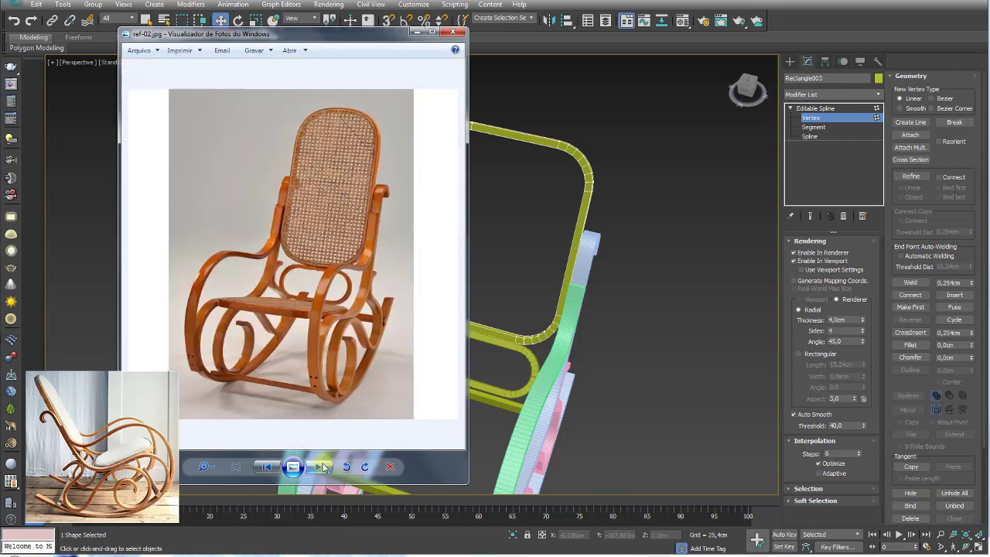
pyautogui.click(489, 149)
pyautogui.scroll(-5, 570, 192)
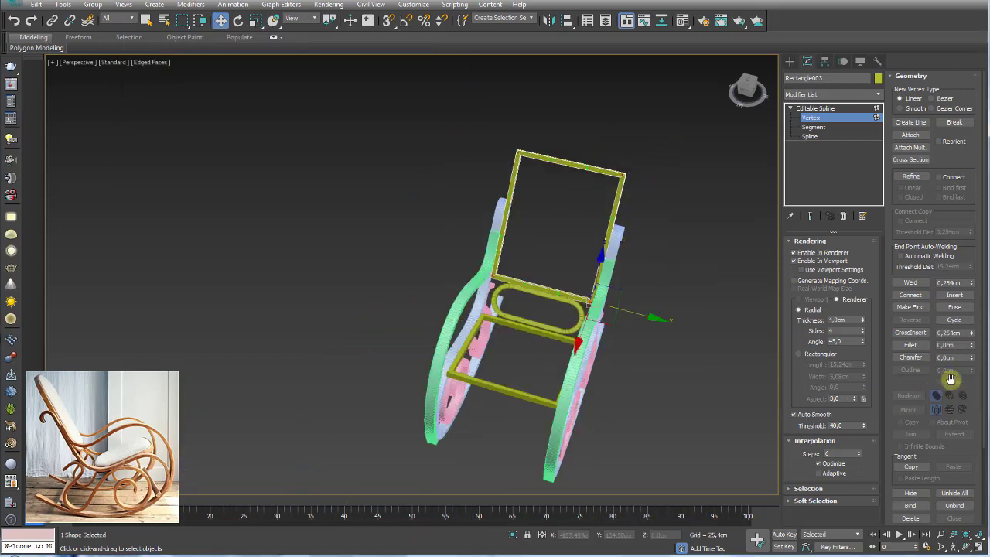
pyautogui.moveTo(971, 346); pyautogui.dragTo(971, 338)
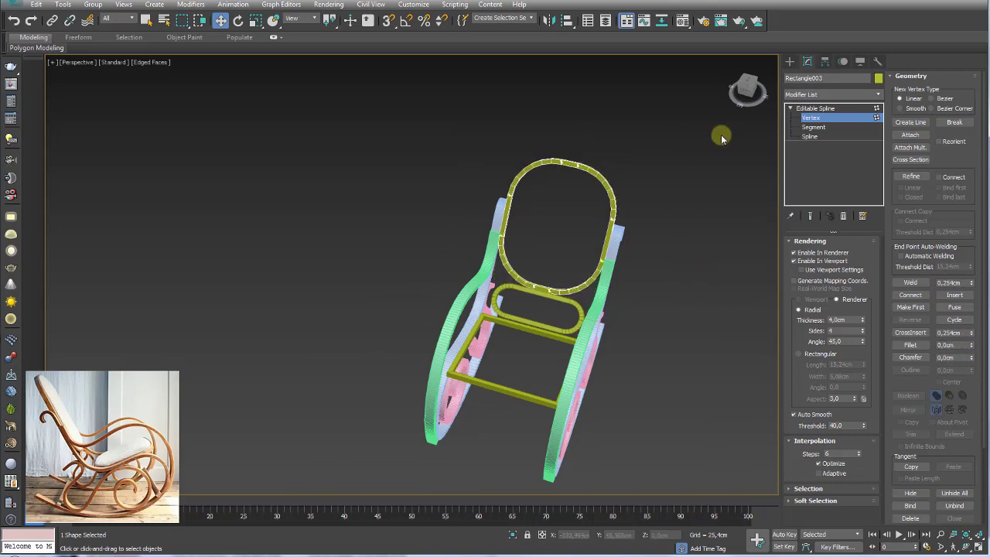
pyautogui.click(821, 109)
# Select the seat frame Rectangle002 and show its spline sub-object levels
pyautogui.click(547, 336)
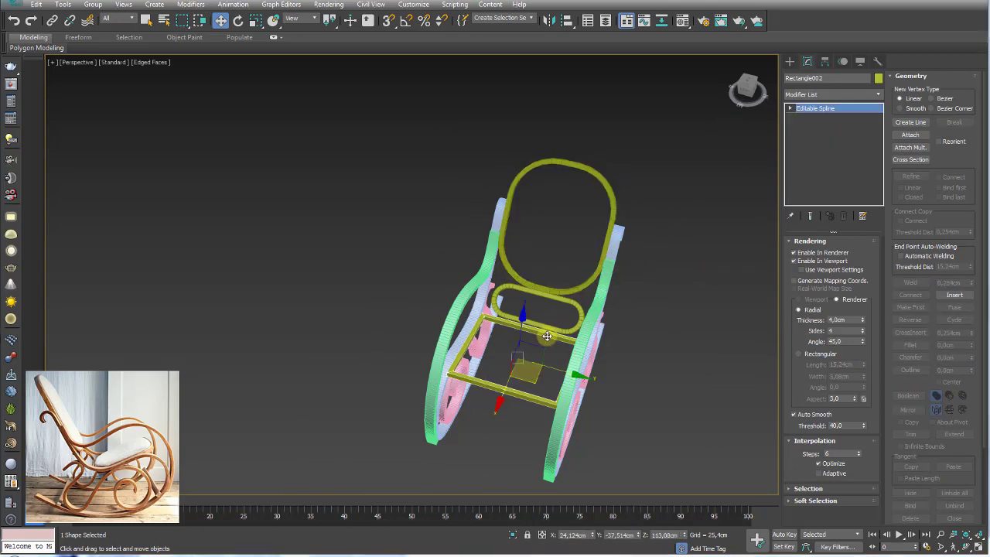
pyautogui.hotkey('alt', 'Tab')
pyautogui.hotkey('alt', 'Tab')
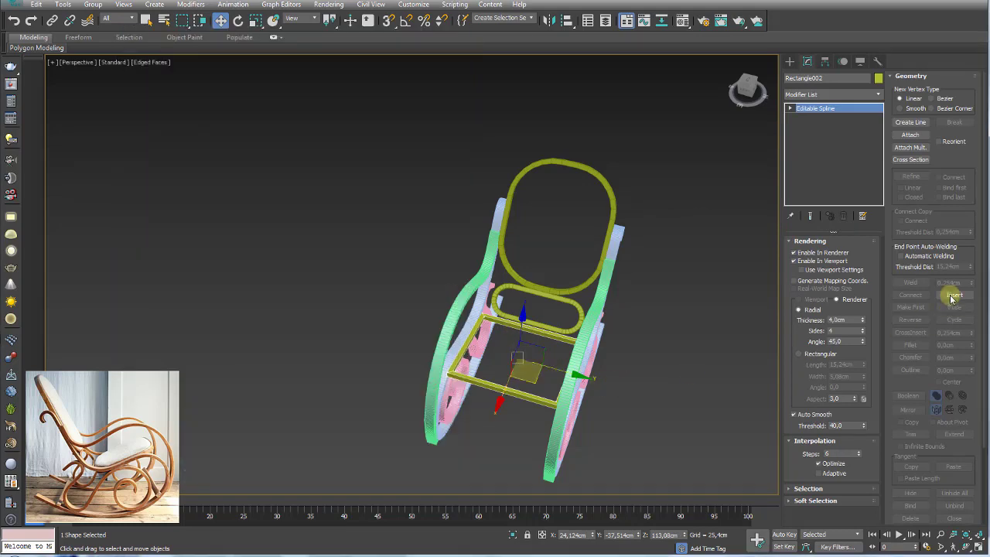
pyautogui.click(790, 109)
pyautogui.click(807, 118)
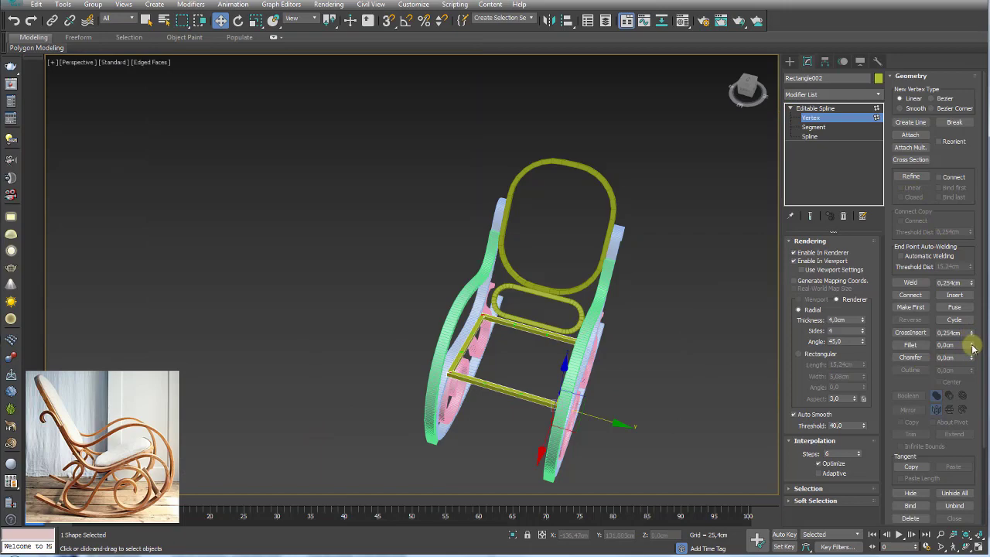
pyautogui.moveTo(973, 350); pyautogui.dragTo(971, 343)
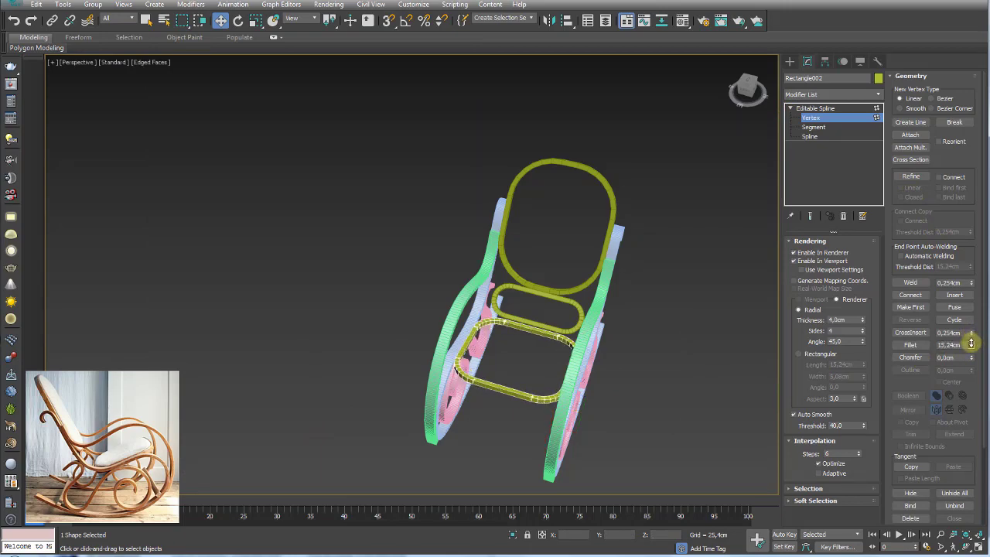
pyautogui.moveTo(576, 288)
pyautogui.keyDown('alt'); pyautogui.mouseDown(button='middle')
pyautogui.moveTo(573, 298)
pyautogui.moveTo(588, 294)
pyautogui.moveTo(574, 290)
pyautogui.mouseUp(button='middle'); pyautogui.keyUp('alt')
pyautogui.click(815, 108)
pyautogui.scroll(5, 535, 319)
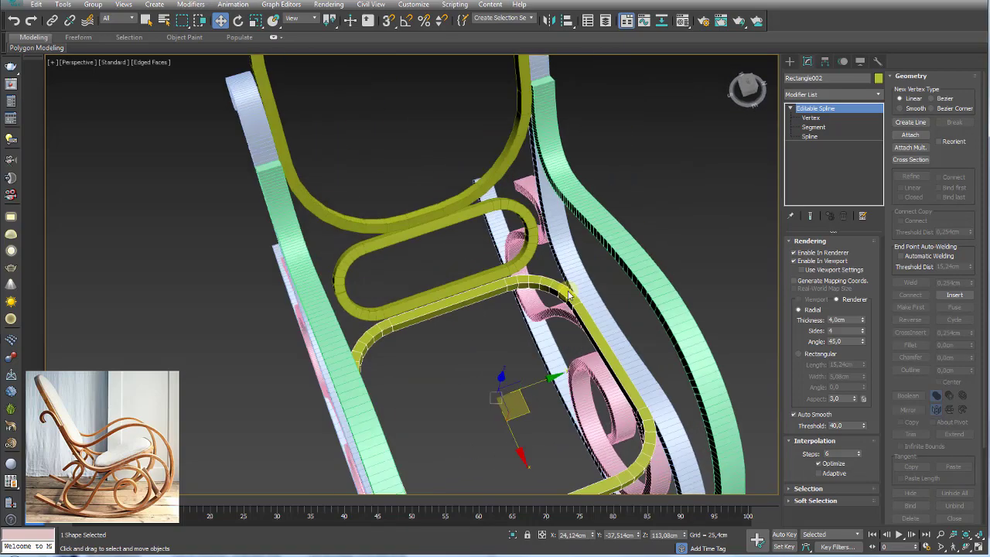
pyautogui.moveTo(535, 319)
pyautogui.keyDown('alt'); pyautogui.mouseDown(button='middle')
pyautogui.moveTo(571, 309)
pyautogui.moveTo(592, 373)
pyautogui.mouseUp(button='middle'); pyautogui.keyUp('alt')
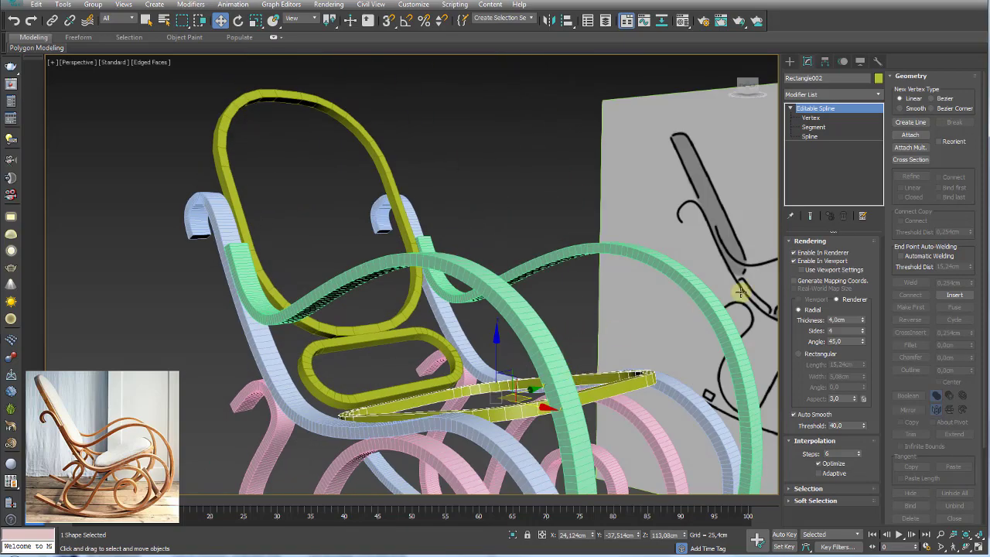
pyautogui.keyDown('alt'); pyautogui.moveTo(740, 292); pyautogui.dragTo(663, 188, button='middle'); pyautogui.keyUp('alt')
pyautogui.moveTo(533, 245)
pyautogui.keyDown('alt'); pyautogui.mouseDown(button='middle')
pyautogui.moveTo(507, 302)
pyautogui.moveTo(336, 298)
pyautogui.mouseUp(button='middle'); pyautogui.keyUp('alt')
pyautogui.scroll(5, 515, 286)
pyautogui.scroll(-5, 483, 311)
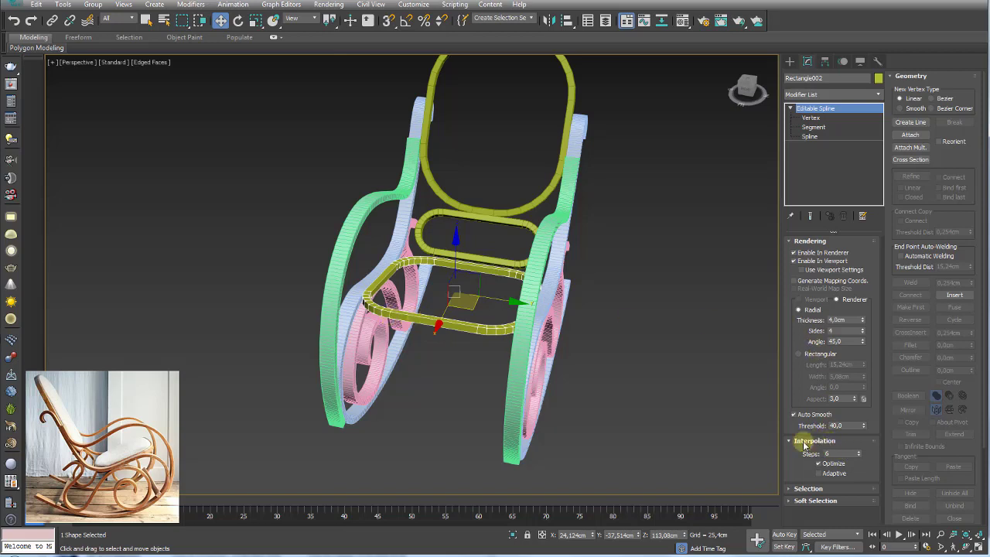
# Give the seat spline 13 interpolation steps and the oval backrest spline 37
pyautogui.moveTo(860, 454); pyautogui.dragTo(859, 449)
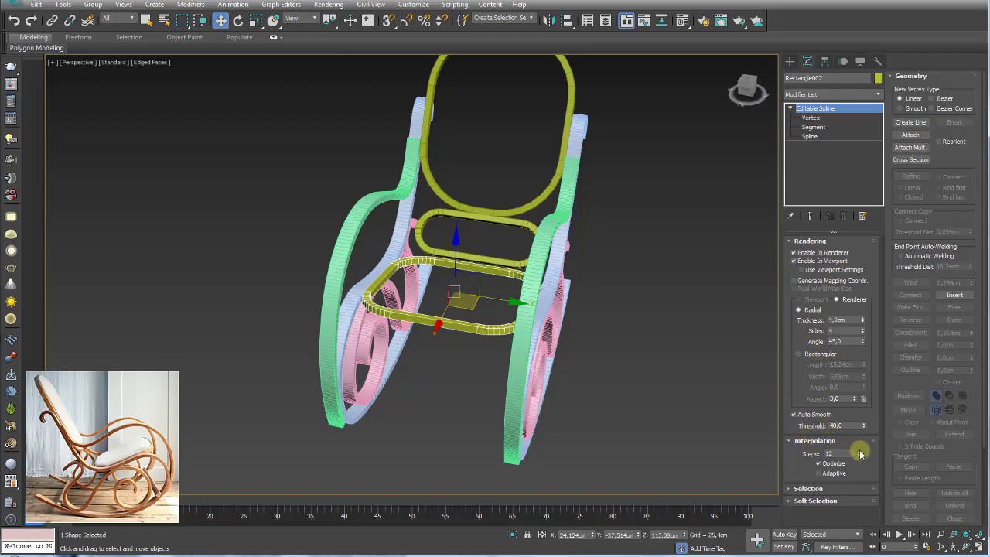
pyautogui.click(549, 192)
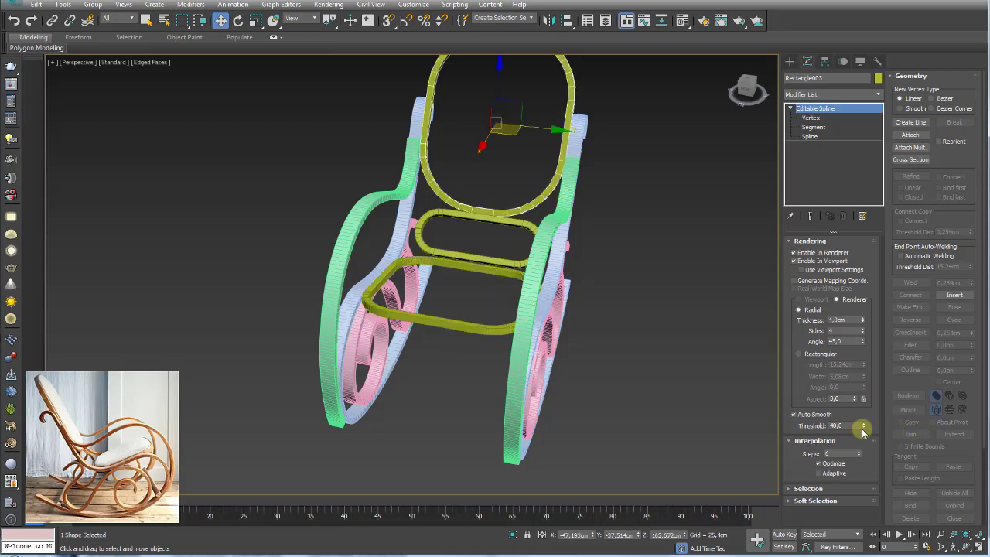
pyautogui.moveTo(858, 450); pyautogui.dragTo(858, 437)
pyautogui.keyDown('alt'); pyautogui.moveTo(658, 289); pyautogui.dragTo(648, 325, button='middle'); pyautogui.keyUp('alt')
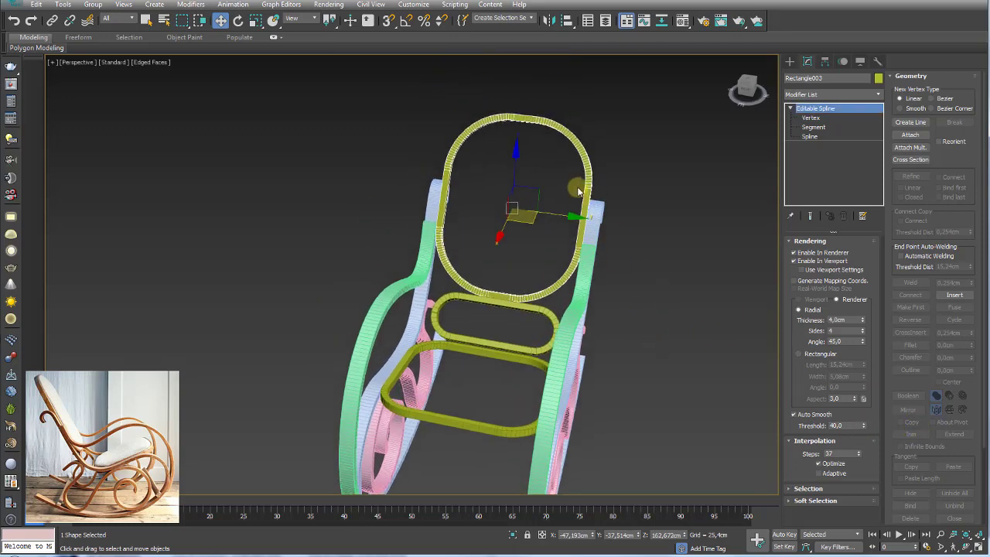
pyautogui.scroll(5, 579, 188)
pyautogui.scroll(-5, 457, 433)
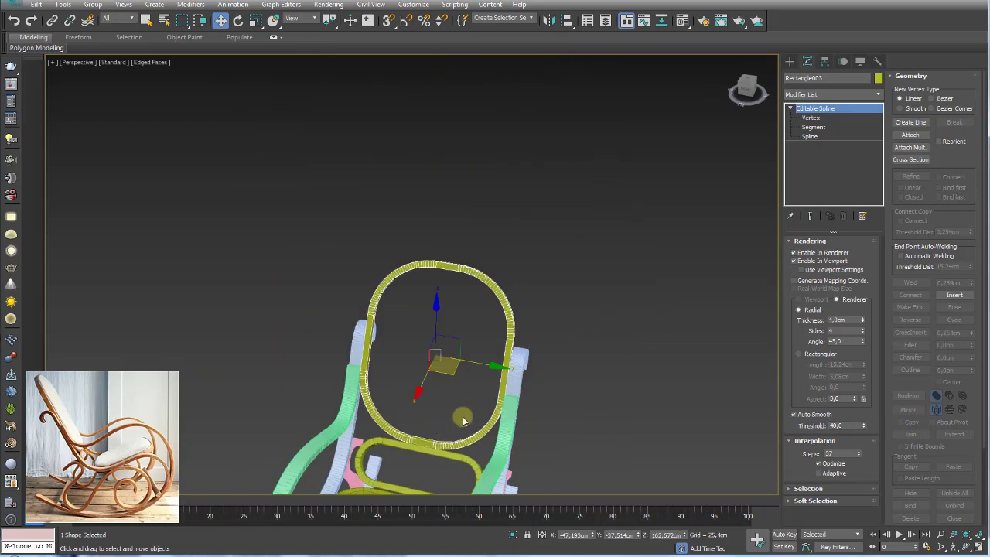
pyautogui.keyDown('alt'); pyautogui.moveTo(462, 417); pyautogui.dragTo(509, 304, button='middle'); pyautogui.keyUp('alt')
pyautogui.scroll(3, 495, 283)
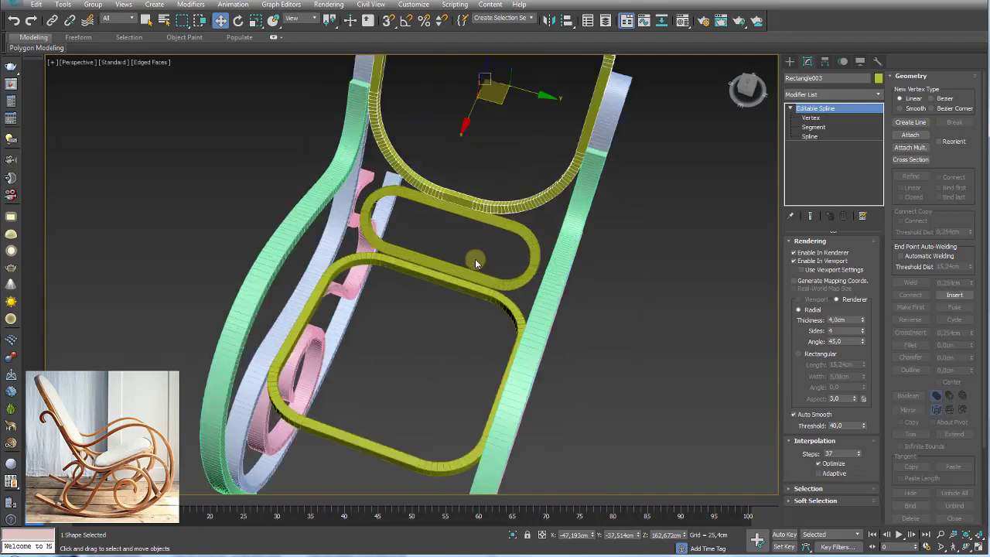
pyautogui.scroll(3, 475, 259)
# Reselect the seat spline and inspect its lower-right corner vertex at Vertex level
pyautogui.click(477, 304)
pyautogui.click(809, 117)
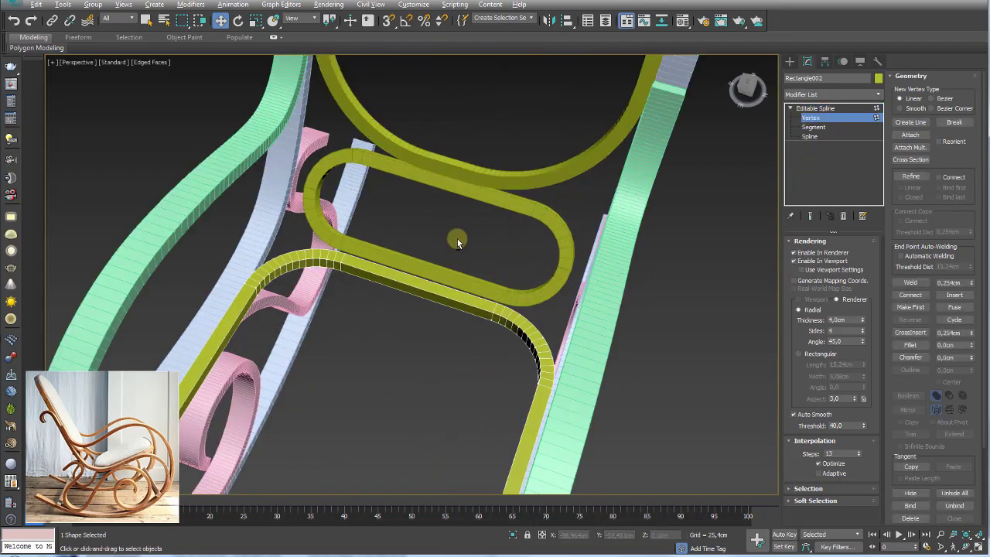
pyautogui.keyDown('alt'); pyautogui.moveTo(457, 238); pyautogui.dragTo(596, 357, button='middle'); pyautogui.keyUp('alt')
pyautogui.click(524, 342)
pyautogui.keyDown('alt'); pyautogui.moveTo(376, 272); pyautogui.dragTo(356, 268, button='middle'); pyautogui.keyUp('alt')
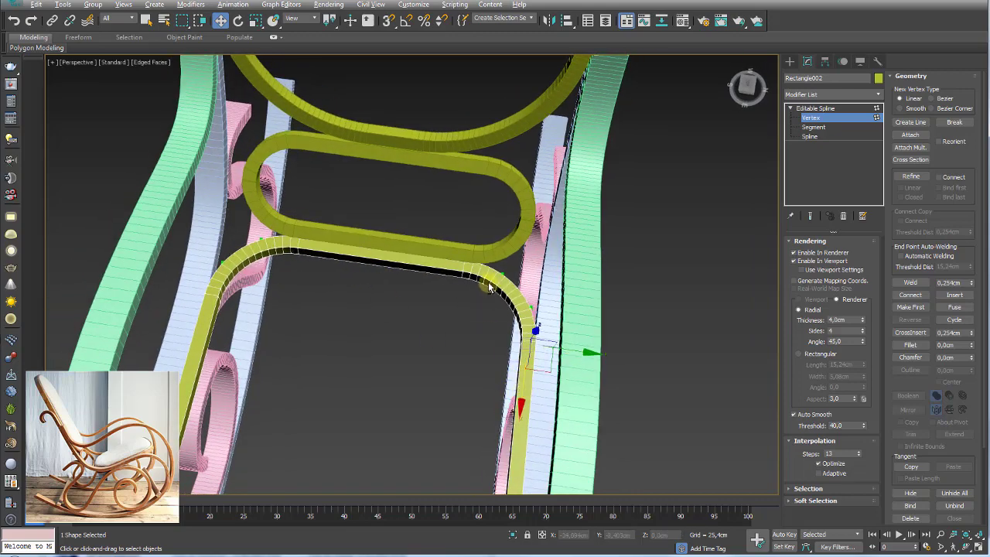
pyautogui.keyDown('alt'); pyautogui.moveTo(488, 282); pyautogui.dragTo(520, 161, button='middle'); pyautogui.keyUp('alt')
# Return to the whole seat spline and view the chair and reference plane from the side
pyautogui.click(816, 108)
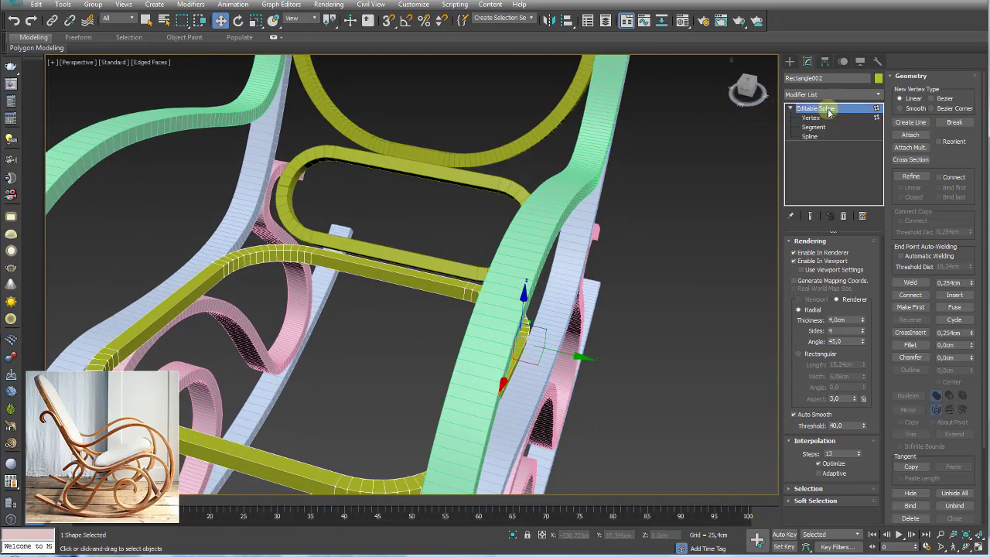
pyautogui.scroll(-3, 557, 159)
pyautogui.scroll(-3, 542, 196)
pyautogui.keyDown('alt'); pyautogui.moveTo(542, 196); pyautogui.dragTo(402, 247, button='middle'); pyautogui.keyUp('alt')
pyautogui.scroll(3, 395, 253)
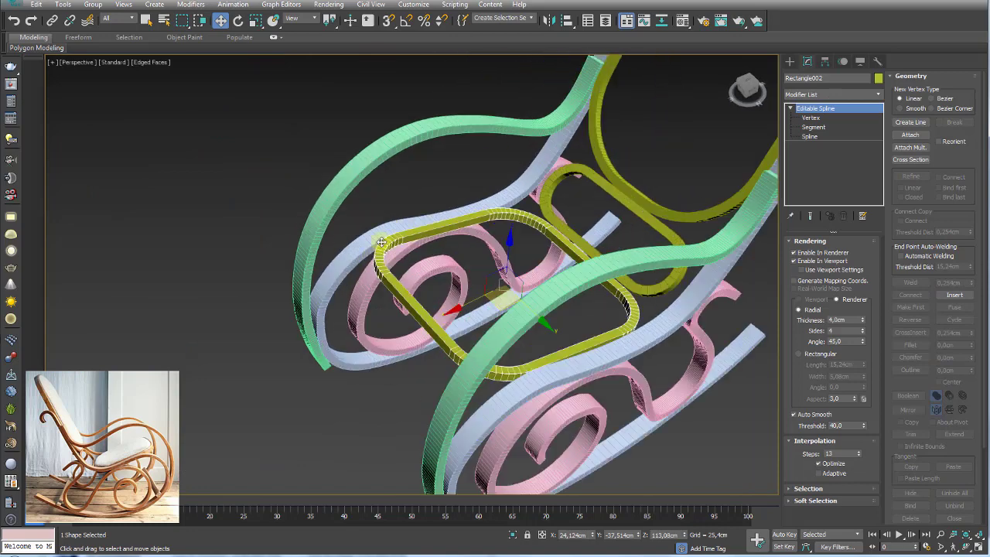
pyautogui.scroll(-5, 394, 244)
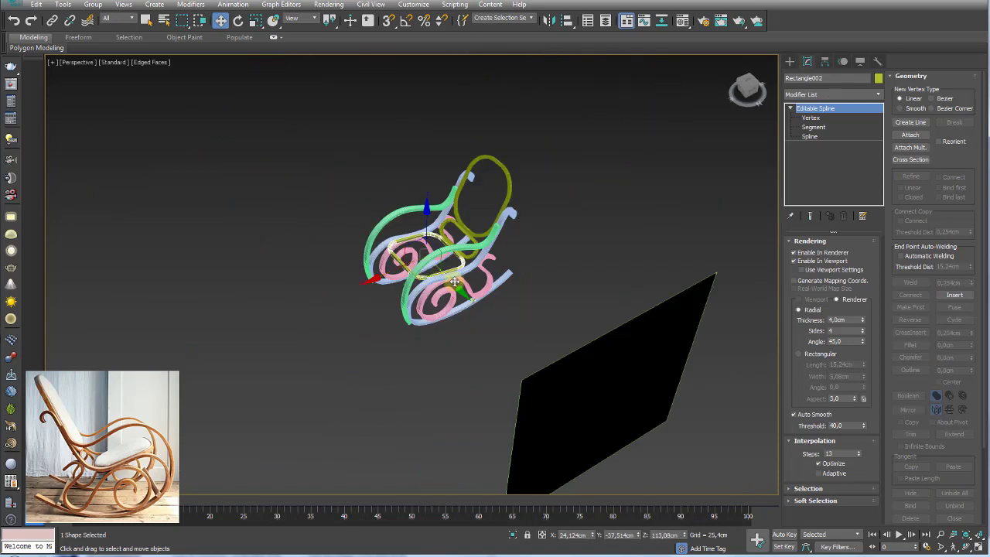
pyautogui.moveTo(394, 244)
pyautogui.keyDown('alt'); pyautogui.mouseDown(button='middle')
pyautogui.moveTo(517, 292)
pyautogui.moveTo(501, 277)
pyautogui.mouseUp(button='middle'); pyautogui.keyUp('alt')
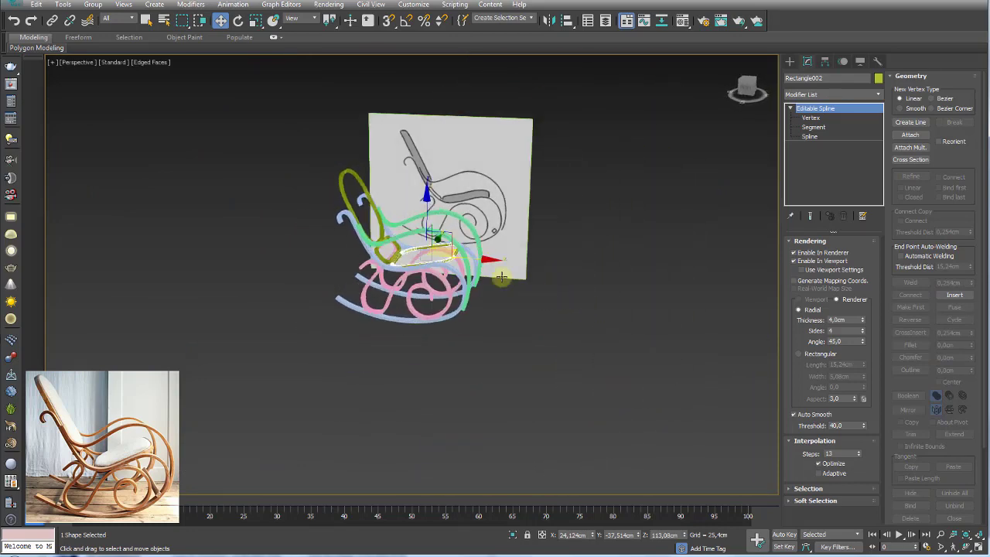
# Copy the seat spline as Rectangle004 beside the chair and convert it to Editable Poly
pyautogui.moveTo(451, 235)
pyautogui.keyDown('shift'); pyautogui.mouseDown()
pyautogui.moveTo(598, 222)
pyautogui.moveTo(663, 224)
pyautogui.moveTo(680, 236)
pyautogui.mouseUp(); pyautogui.keyUp('shift')
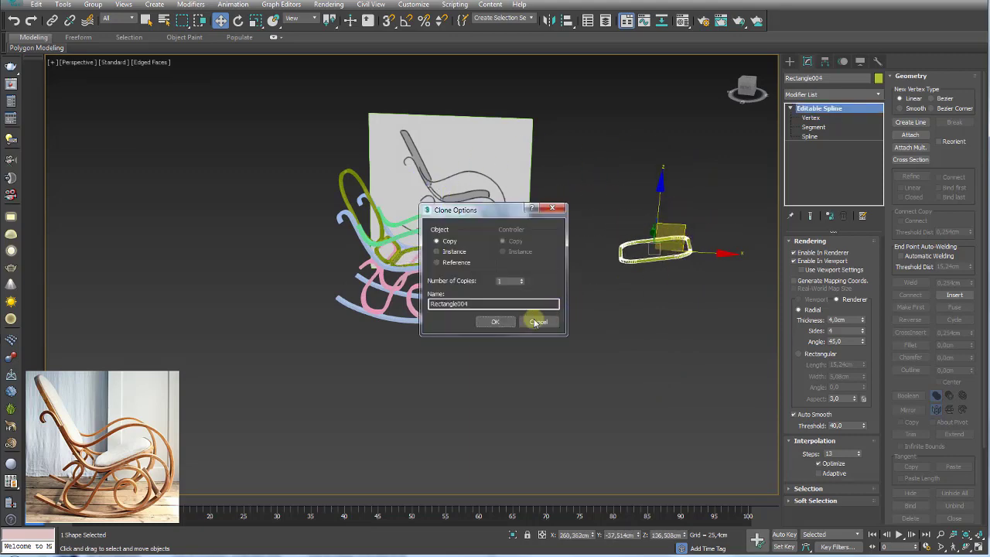
pyautogui.click(495, 321)
pyautogui.scroll(5, 520, 331)
pyautogui.scroll(3, 521, 331)
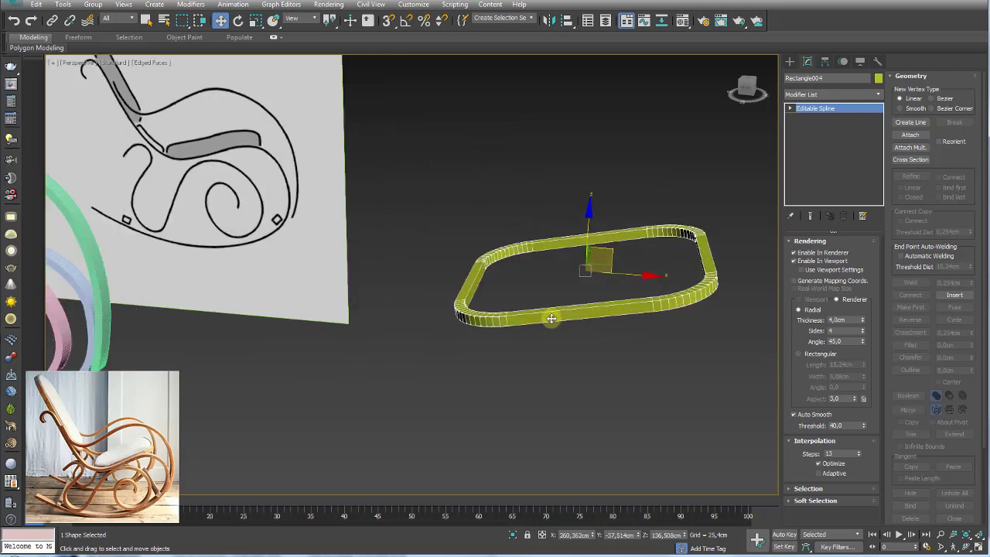
pyautogui.scroll(3, 549, 316)
pyautogui.rightClick(548, 315)
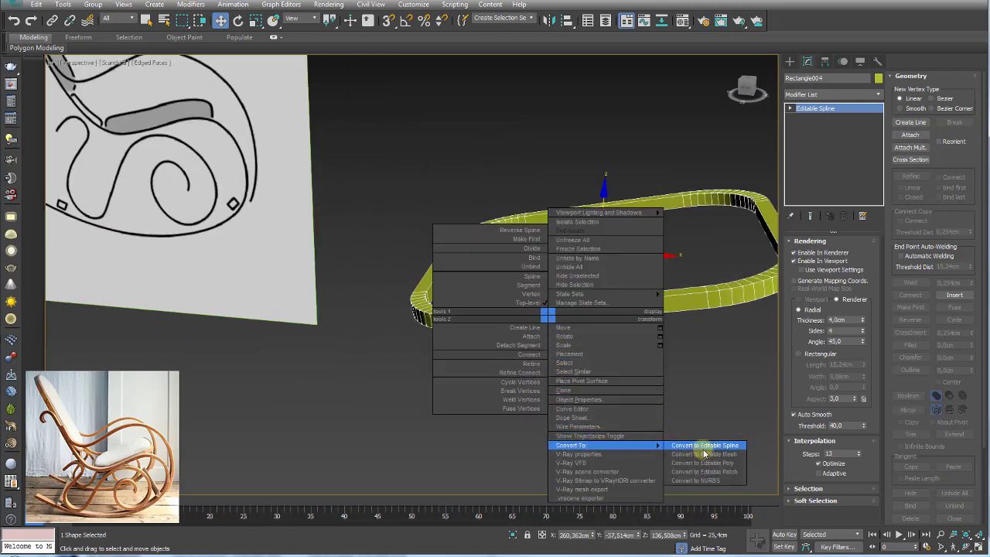
pyautogui.click(702, 462)
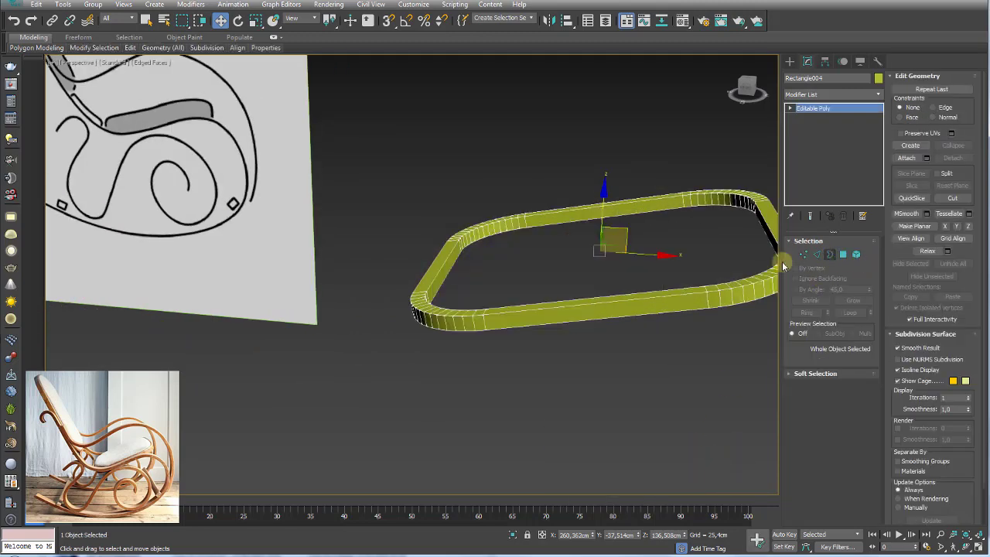
# Select the ring of side edges as polygons and delete them, leaving a thin band
pyautogui.keyDown('alt'); pyautogui.moveTo(704, 284); pyautogui.dragTo(643, 296, button='middle'); pyautogui.keyUp('alt')
pyautogui.click(817, 255)
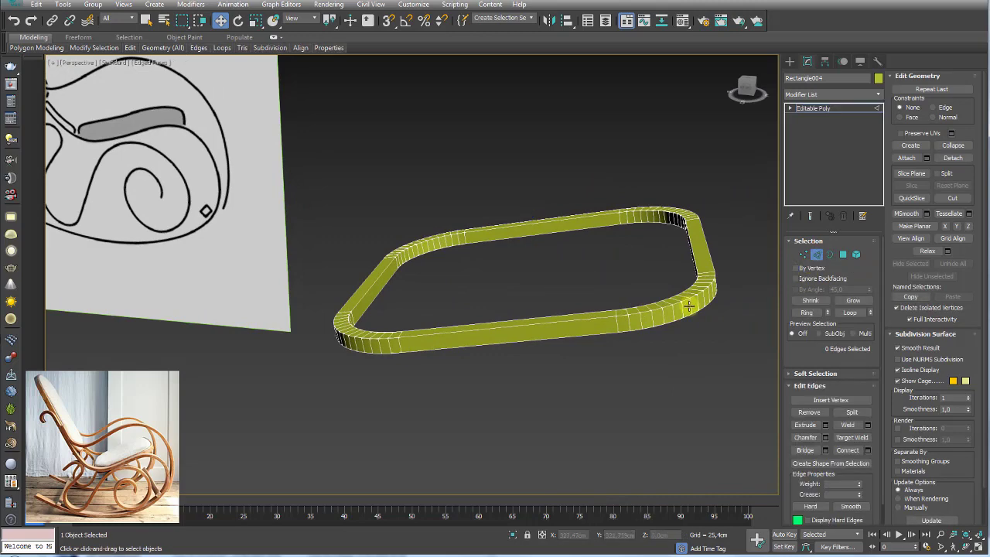
pyautogui.click(688, 307)
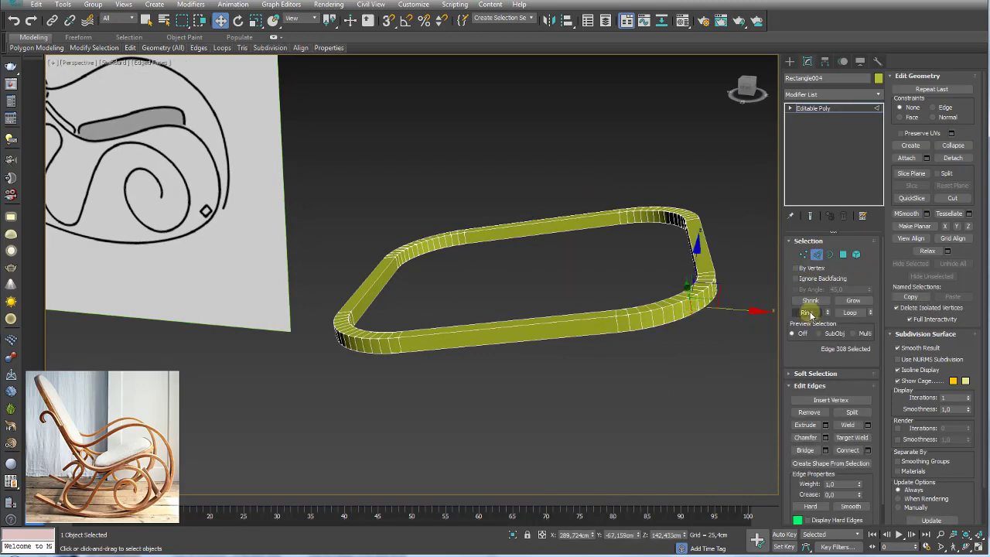
pyautogui.click(807, 312)
pyautogui.keyDown('ctrl'); pyautogui.click(843, 255); pyautogui.keyUp('ctrl')
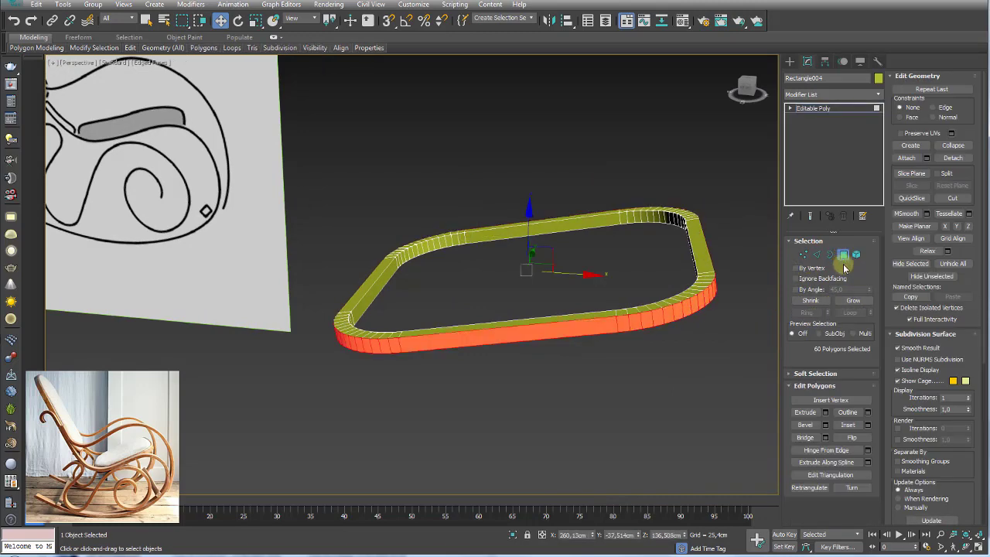
pyautogui.click(852, 300)
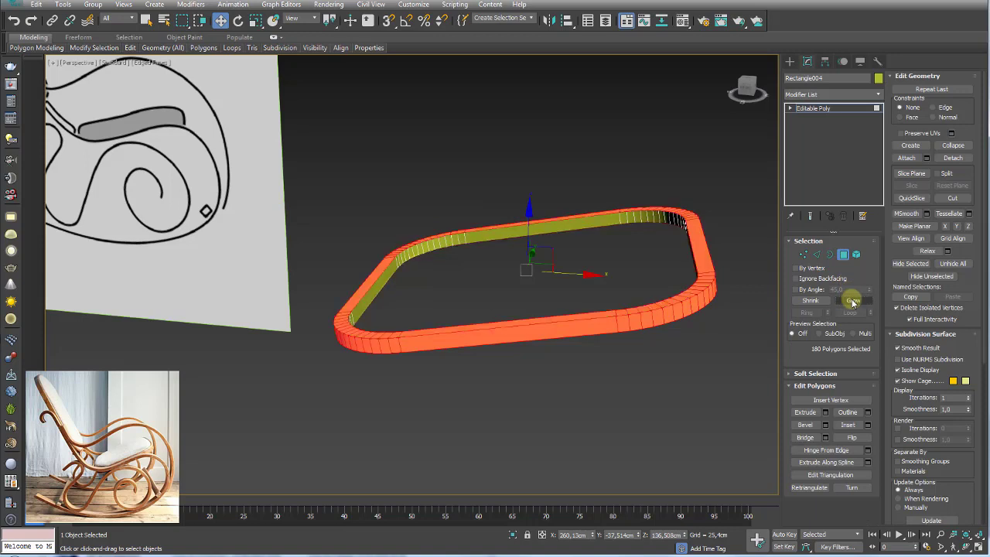
pyautogui.press('Delete')
# Select the entire band element and flip its normals
pyautogui.moveTo(730, 244); pyautogui.dragTo(591, 411)
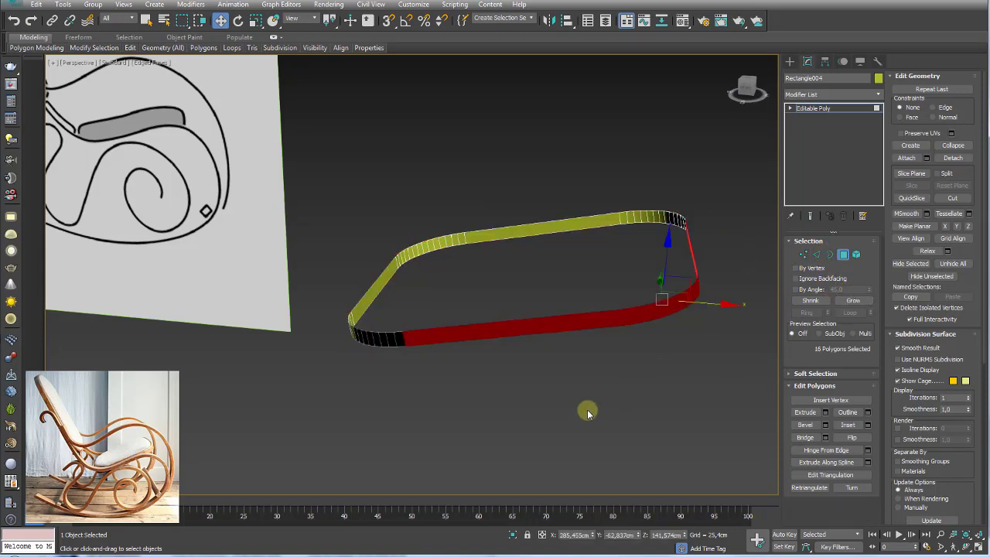
pyautogui.click(857, 255)
pyautogui.hotkey('ctrl', 'a')
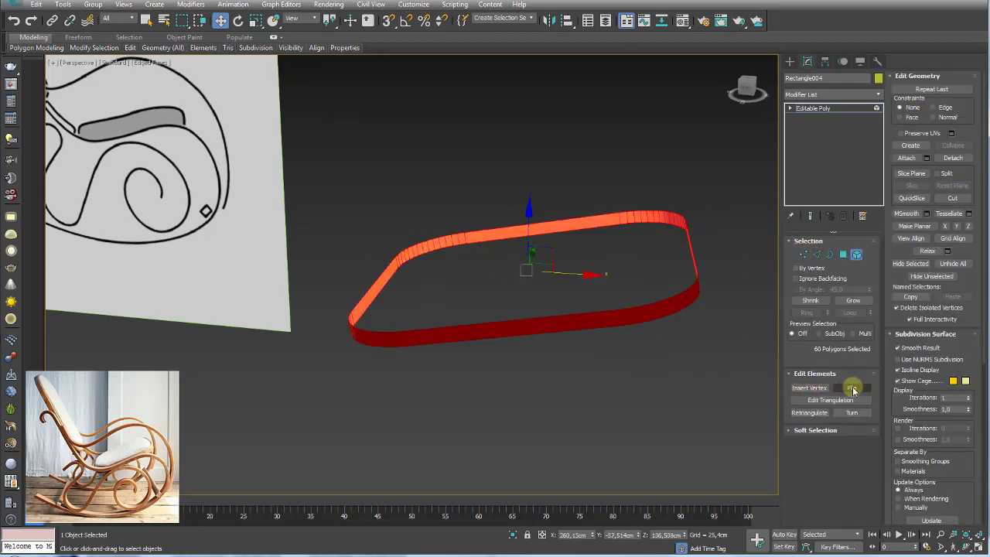
pyautogui.click(853, 390)
pyautogui.click(830, 254)
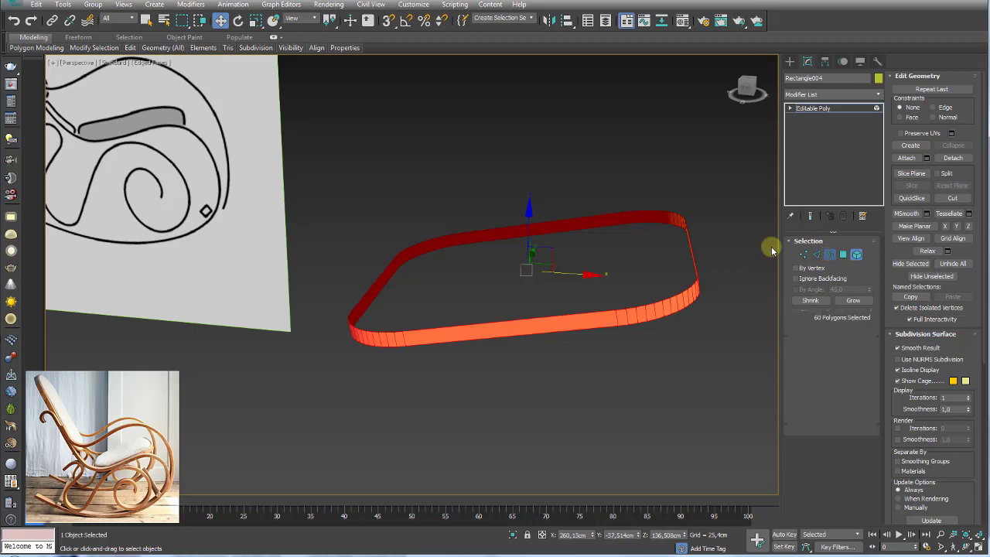
# Cap the band's open top border and select the new top face
pyautogui.click(689, 240)
pyautogui.keyDown('alt'); pyautogui.moveTo(700, 290); pyautogui.dragTo(708, 289, button='middle'); pyautogui.keyUp('alt')
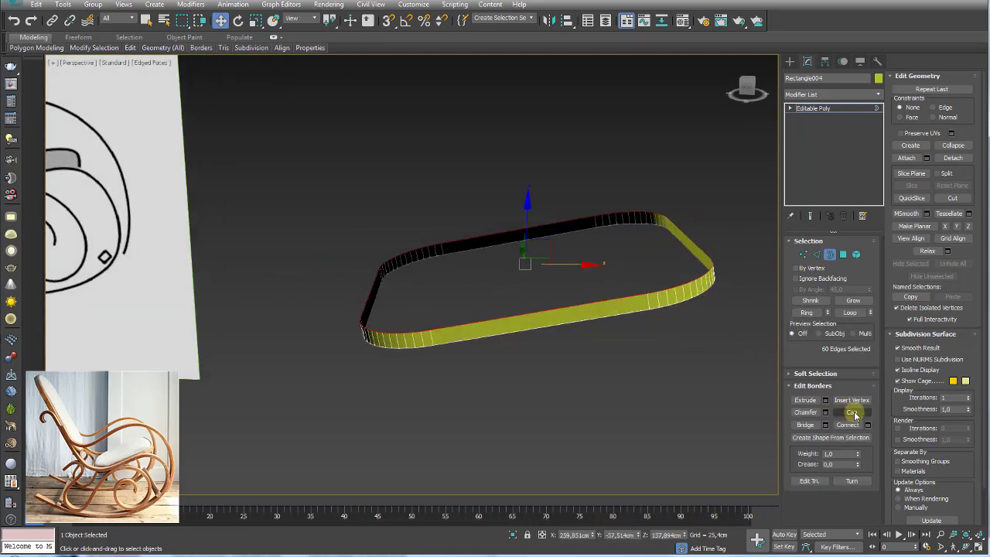
pyautogui.click(851, 416)
pyautogui.click(843, 254)
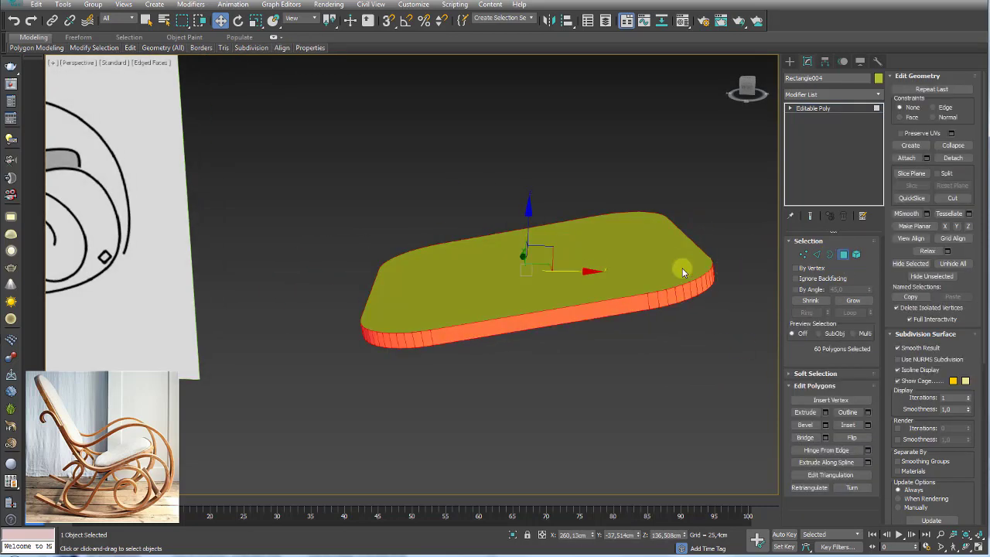
pyautogui.click(676, 278)
pyautogui.moveTo(697, 322)
pyautogui.keyDown('alt'); pyautogui.mouseDown(button='middle')
pyautogui.moveTo(683, 339)
pyautogui.moveTo(631, 351)
pyautogui.moveTo(557, 316)
pyautogui.mouseUp(button='middle'); pyautogui.keyUp('alt')
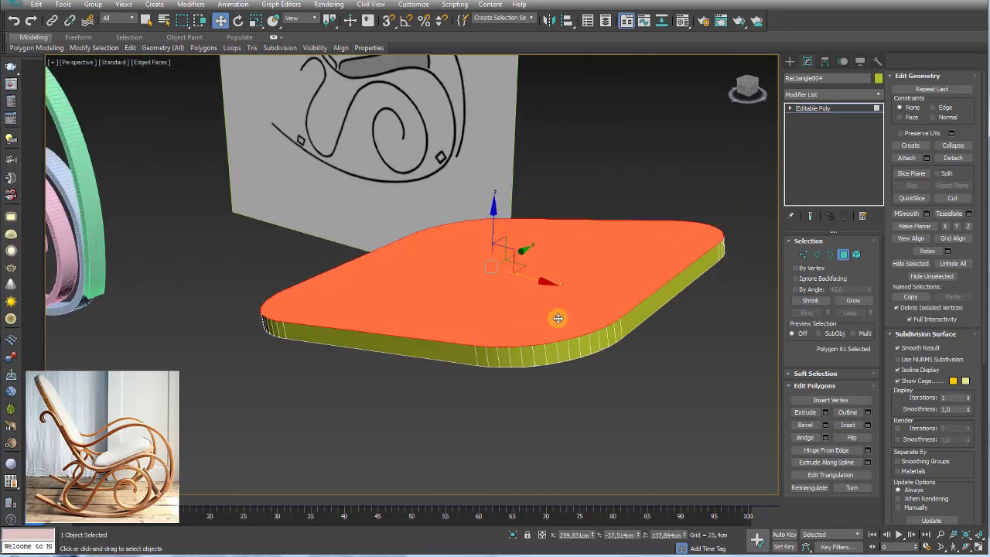
# Bevel the top face with Height 0.0cm and Outline -2.856cm
pyautogui.click(826, 425)
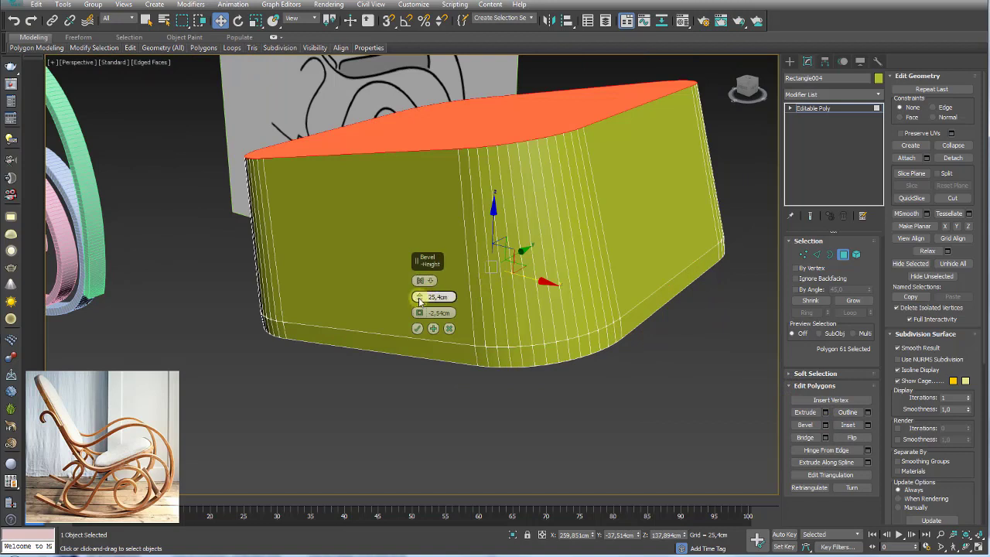
pyautogui.moveTo(422, 291)
pyautogui.mouseDown()
pyautogui.moveTo(420, 302)
pyautogui.moveTo(420, 283)
pyautogui.mouseUp()
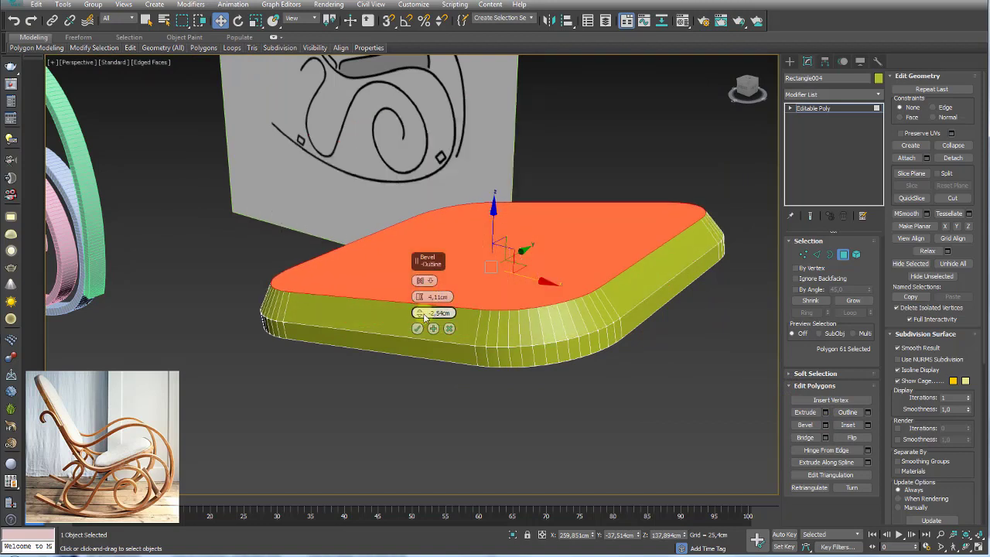
pyautogui.moveTo(421, 318); pyautogui.dragTo(420, 292)
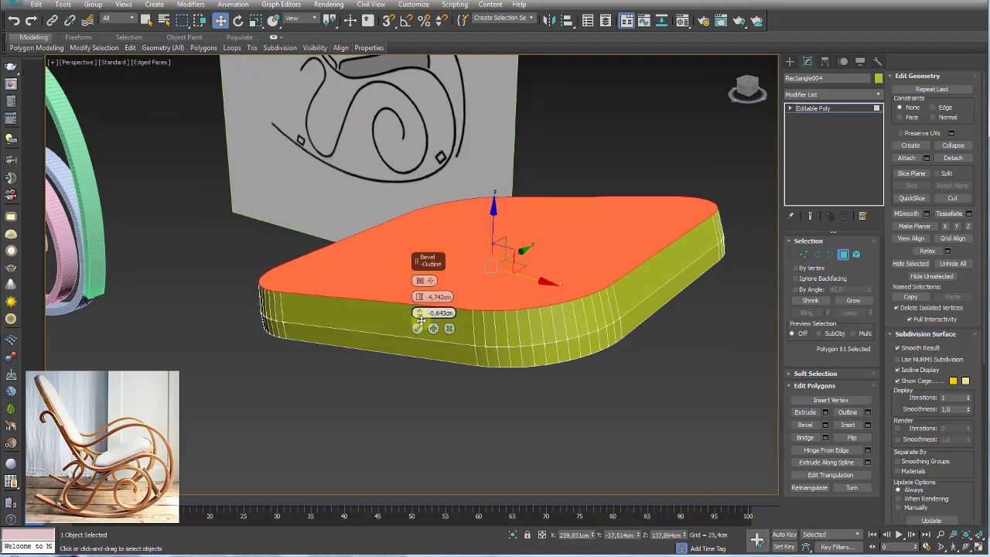
pyautogui.click(433, 329)
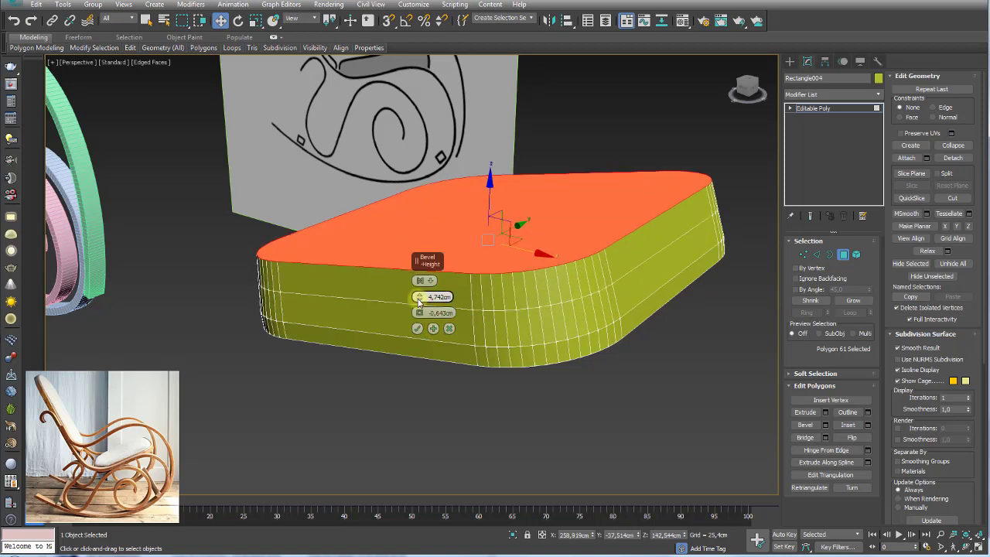
pyautogui.moveTo(420, 296)
pyautogui.mouseDown()
pyautogui.moveTo(418, 321)
pyautogui.moveTo(421, 289)
pyautogui.moveTo(417, 317)
pyautogui.moveTo(420, 310)
pyautogui.mouseUp()
pyautogui.rightClick(418, 297)
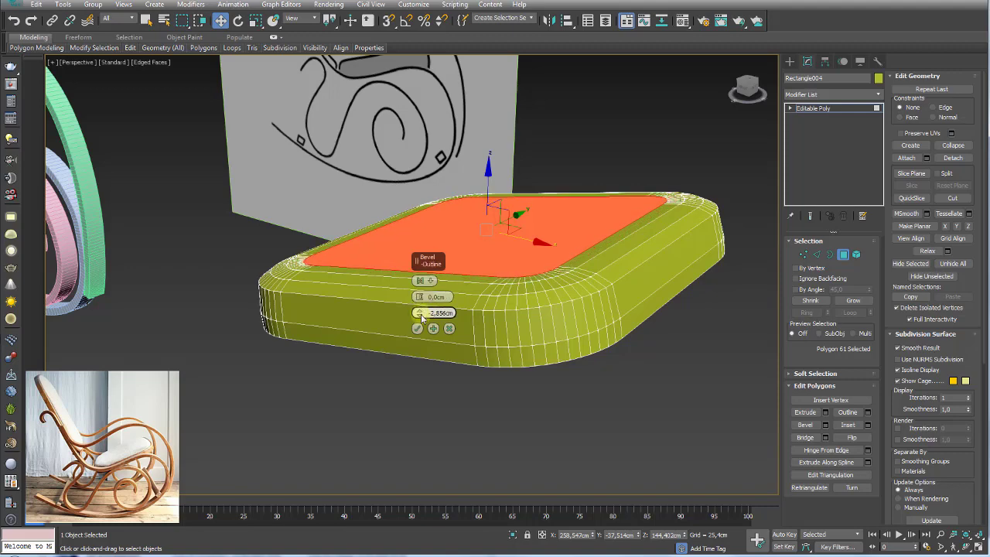
pyautogui.click(417, 328)
pyautogui.keyDown('alt'); pyautogui.moveTo(416, 325); pyautogui.dragTo(578, 305, button='middle'); pyautogui.keyUp('alt')
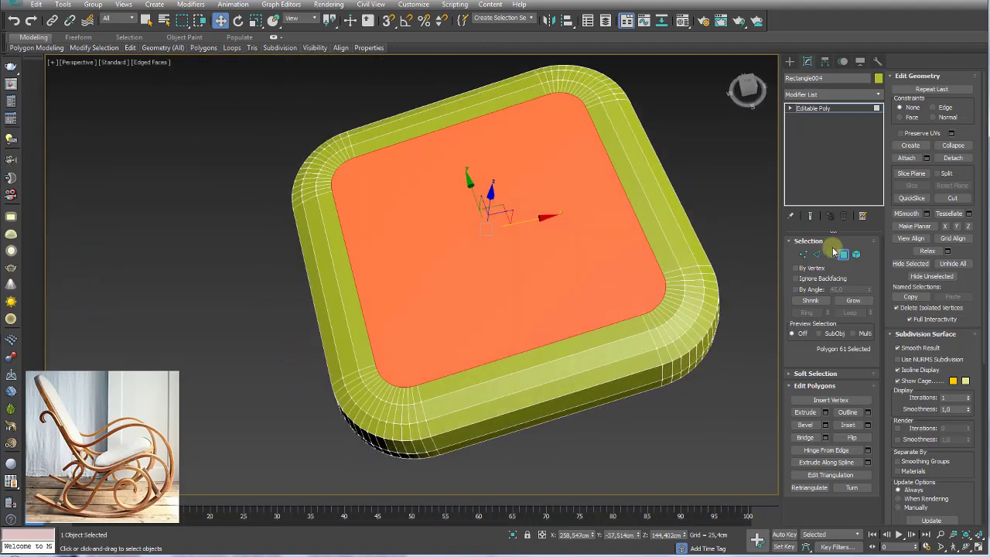
# Connect the edges across the cushion's middle to add a centre edge loop
pyautogui.click(805, 256)
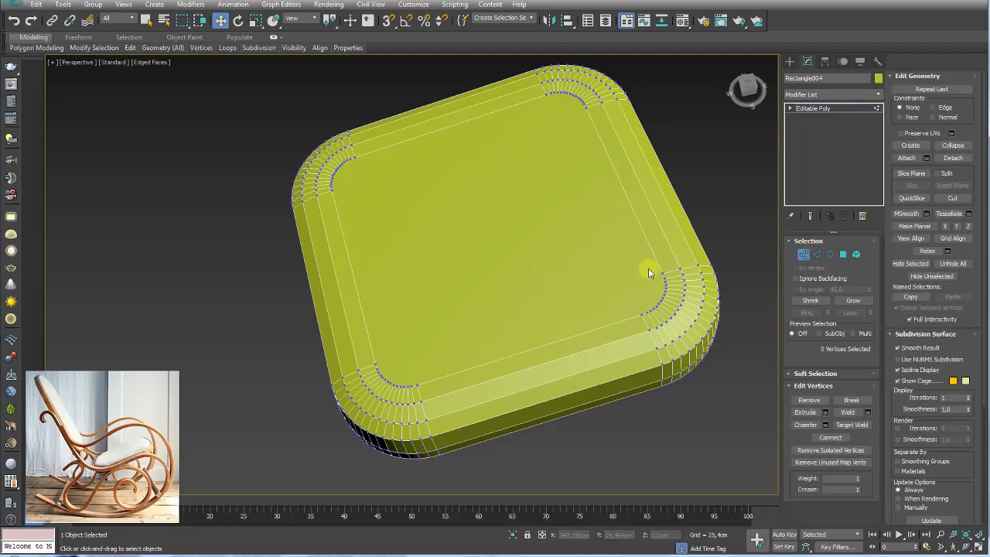
pyautogui.moveTo(649, 273)
pyautogui.keyDown('alt'); pyautogui.mouseDown(button='middle')
pyautogui.moveTo(574, 250)
pyautogui.moveTo(333, 291)
pyautogui.mouseUp(button='middle'); pyautogui.keyUp('alt')
pyautogui.moveTo(470, 301)
pyautogui.keyDown('alt'); pyautogui.mouseDown(button='middle')
pyautogui.moveTo(499, 254)
pyautogui.moveTo(500, 296)
pyautogui.mouseUp(button='middle'); pyautogui.keyUp('alt')
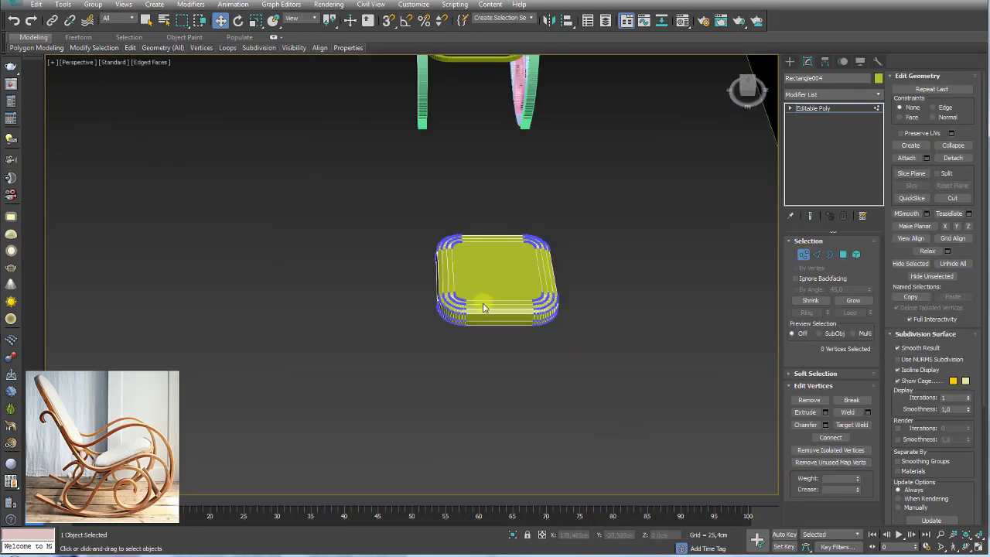
pyautogui.scroll(5, 468, 305)
pyautogui.scroll(2, 468, 305)
pyautogui.scroll(-6, 531, 230)
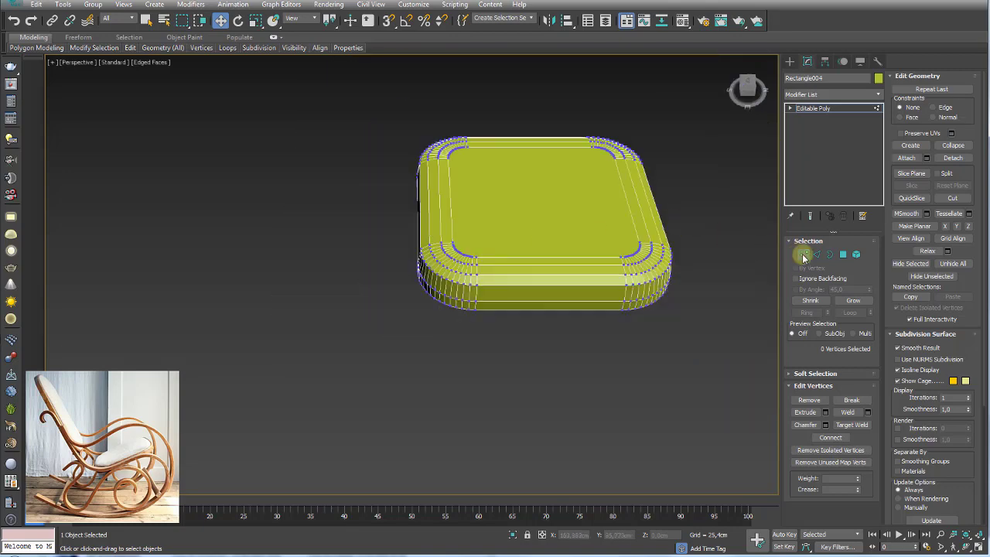
pyautogui.click(818, 255)
pyautogui.moveTo(541, 92); pyautogui.dragTo(559, 351)
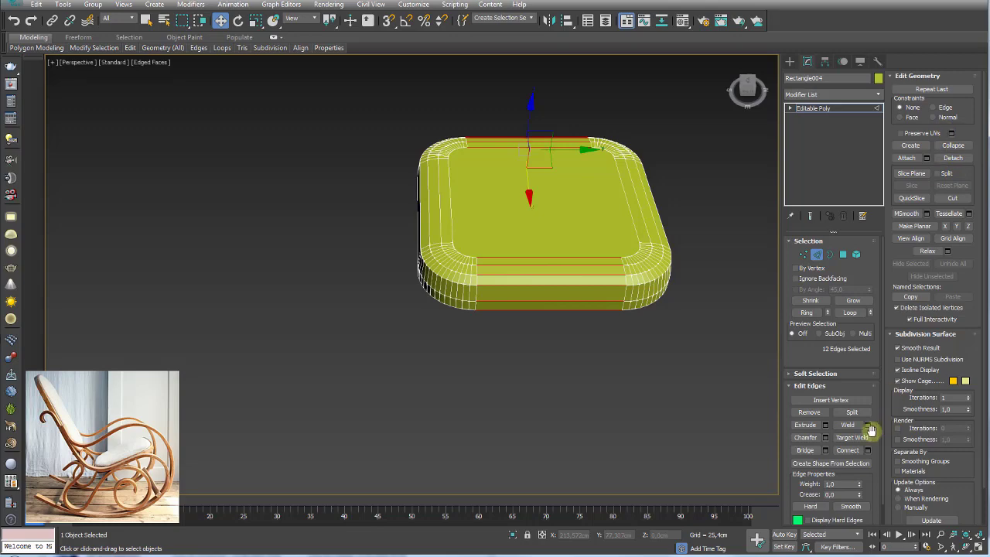
pyautogui.click(848, 449)
# Select the right half's polygons and delete them
pyautogui.keyDown('alt'); pyautogui.moveTo(588, 255); pyautogui.dragTo(614, 281, button='middle'); pyautogui.keyUp('alt')
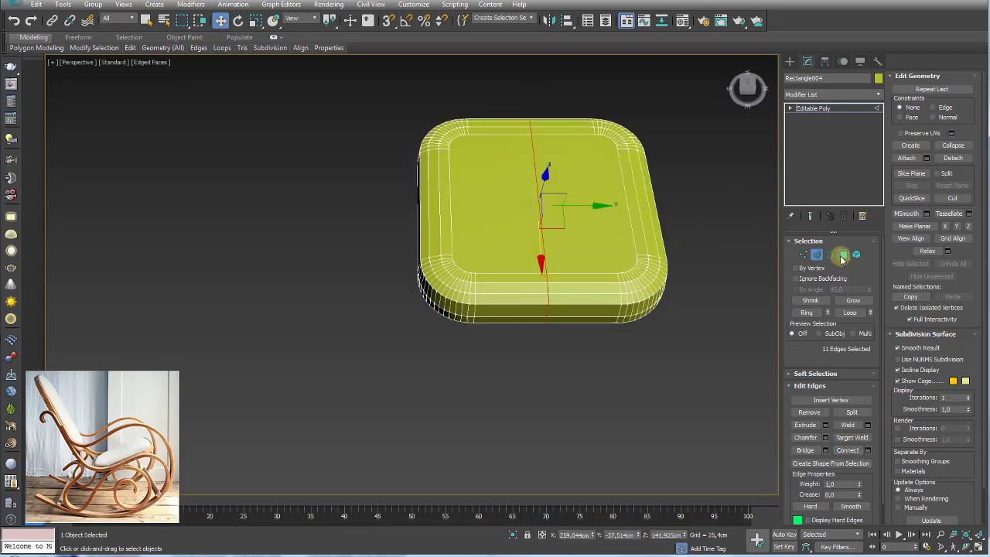
pyautogui.click(843, 256)
pyautogui.moveTo(579, 373); pyautogui.dragTo(587, 368)
pyautogui.click(698, 99)
pyautogui.press('Delete')
pyautogui.scroll(5, 523, 266)
pyautogui.scroll(3, 524, 265)
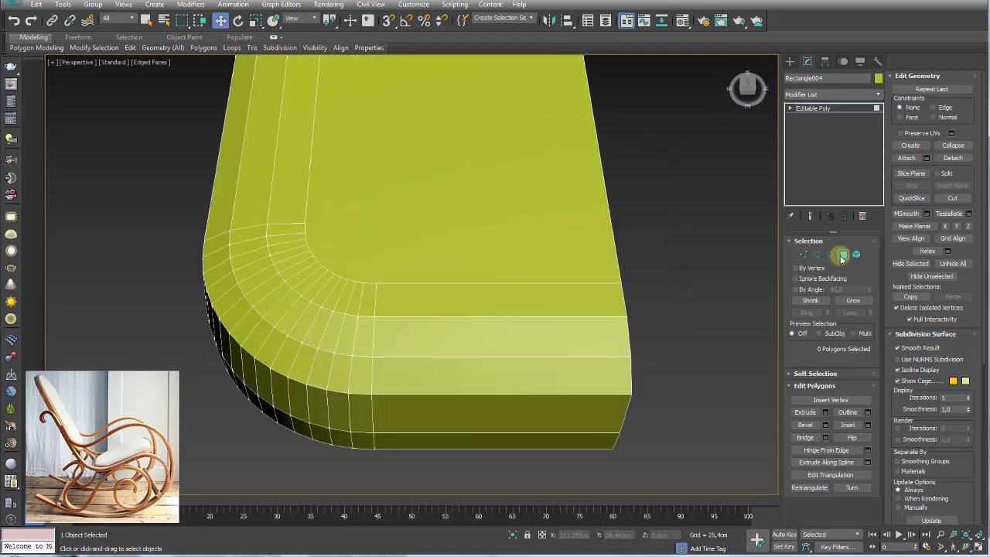
# Cut an edge from the corner's arc vertex through the top face to a corner vertex
pyautogui.press('1')
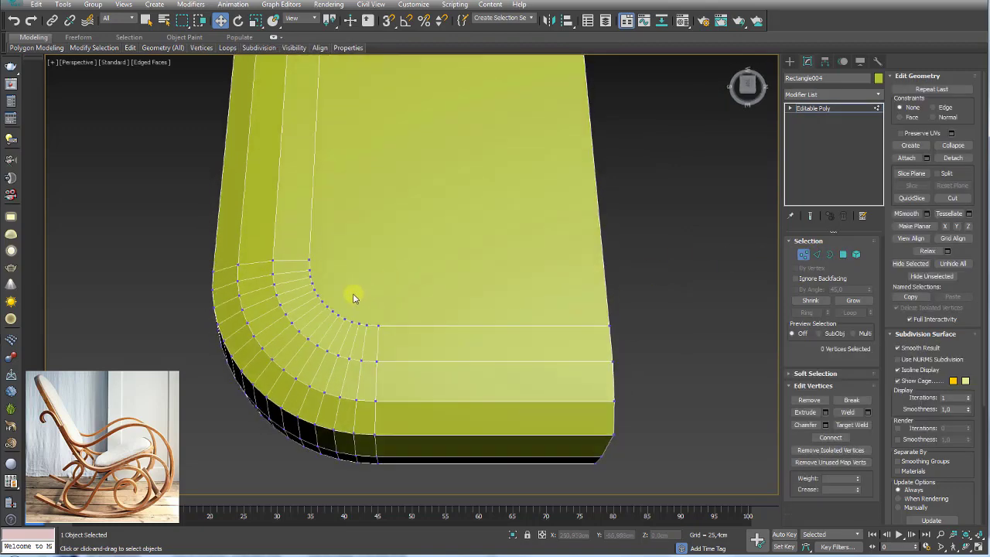
pyautogui.rightClick(353, 294)
pyautogui.click(340, 203)
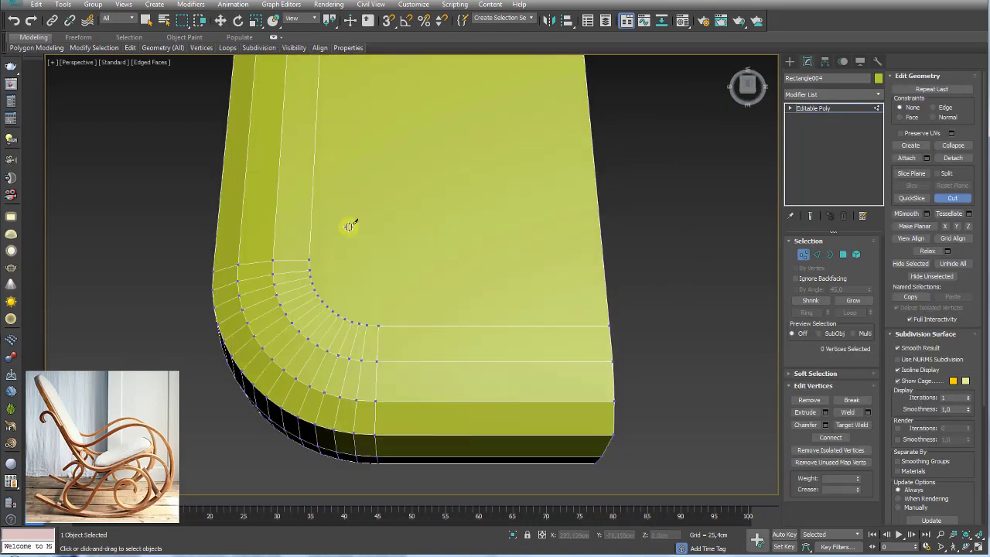
pyautogui.click(330, 304)
pyautogui.click(373, 264)
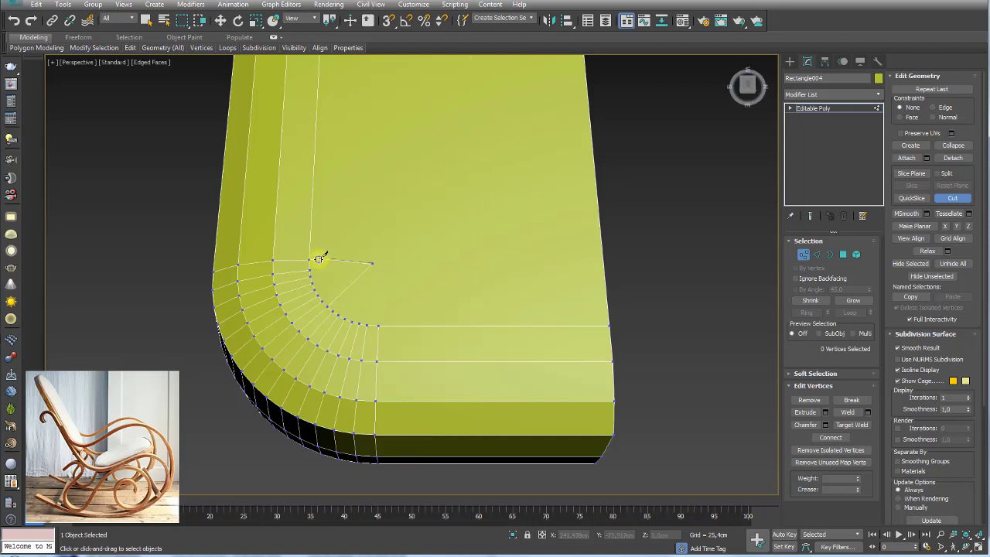
pyautogui.click(309, 259)
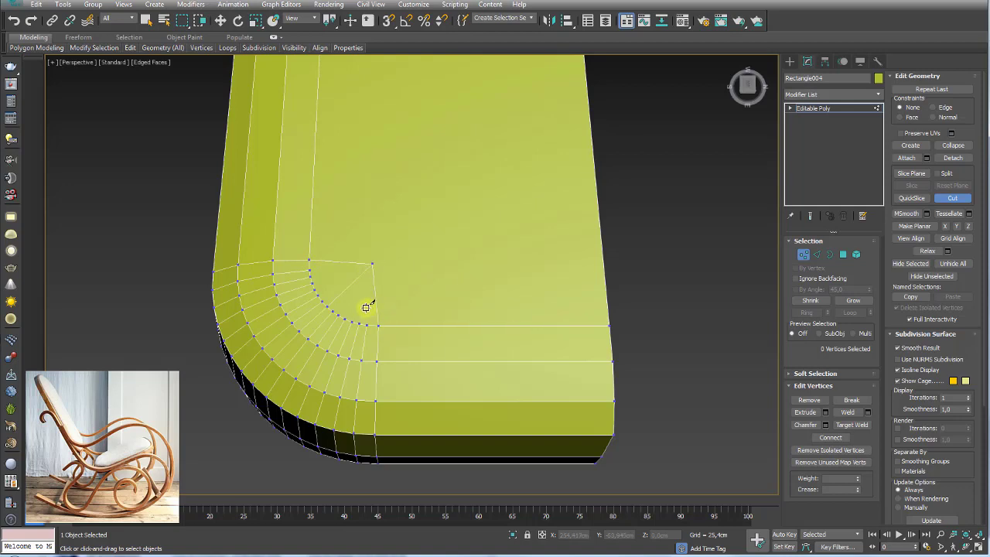
pyautogui.scroll(3, 366, 308)
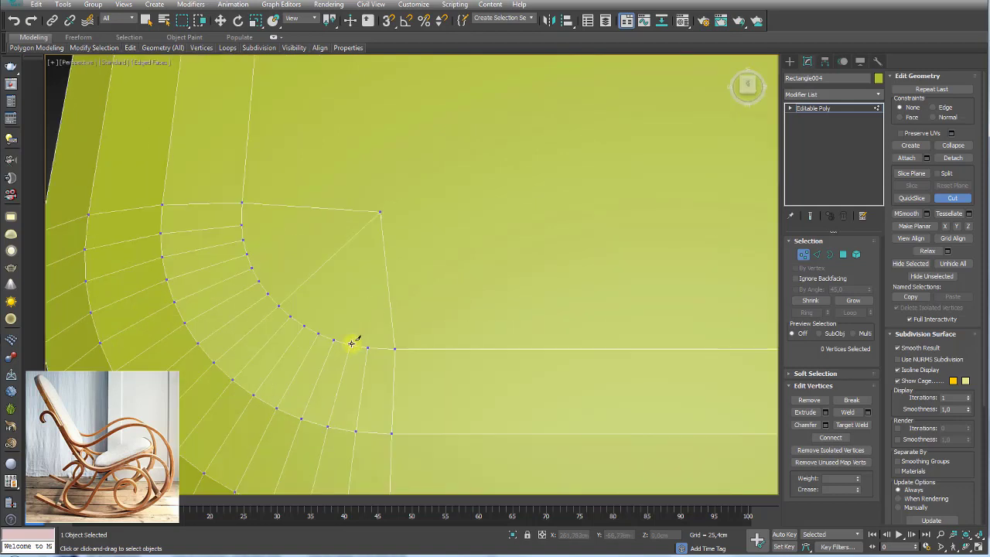
# Cut more edges from the corner curve vertices to the single apex point
pyautogui.click(244, 239)
pyautogui.click(253, 268)
pyautogui.click(381, 211)
pyautogui.click(269, 293)
pyautogui.click(381, 211)
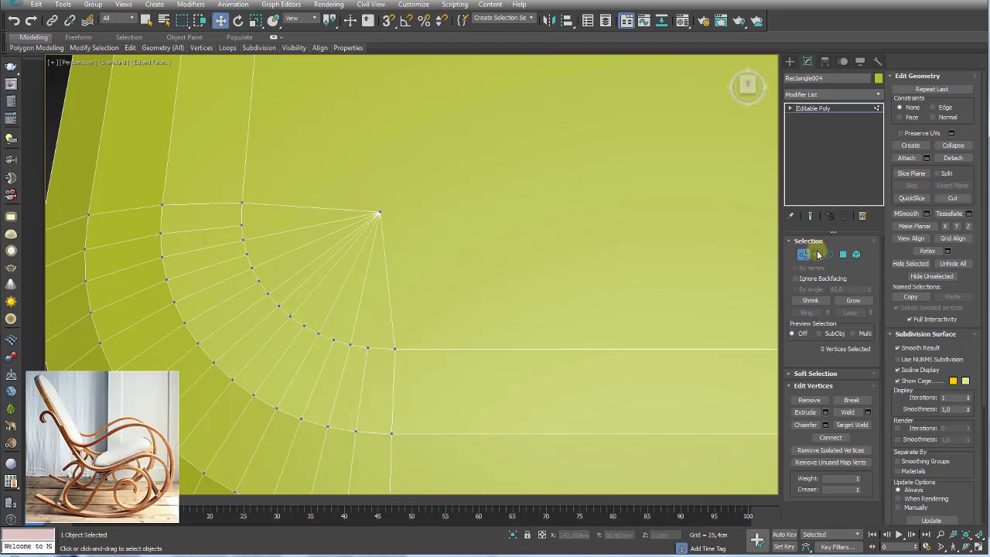
pyautogui.click(817, 254)
pyautogui.rightClick(302, 288)
pyautogui.click(305, 291)
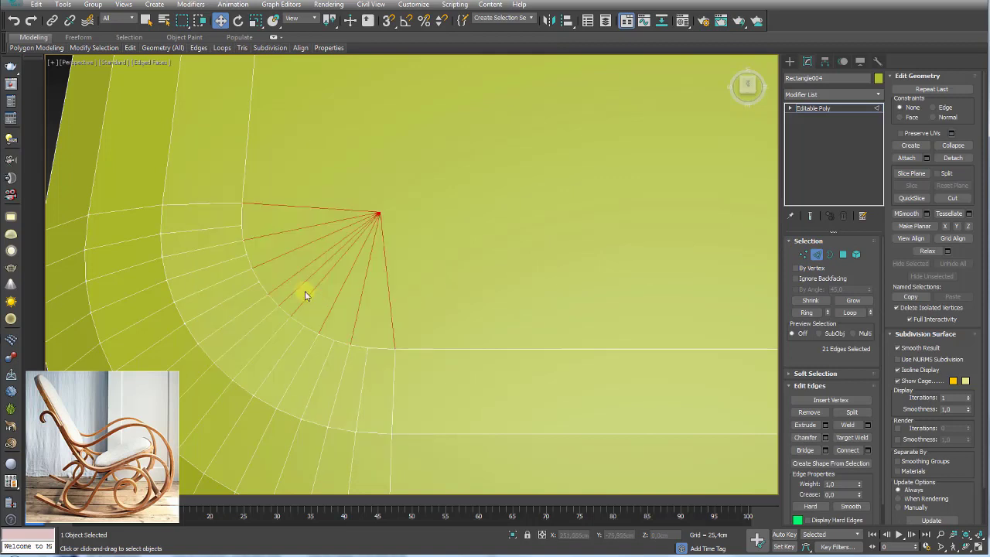
pyautogui.click(310, 290)
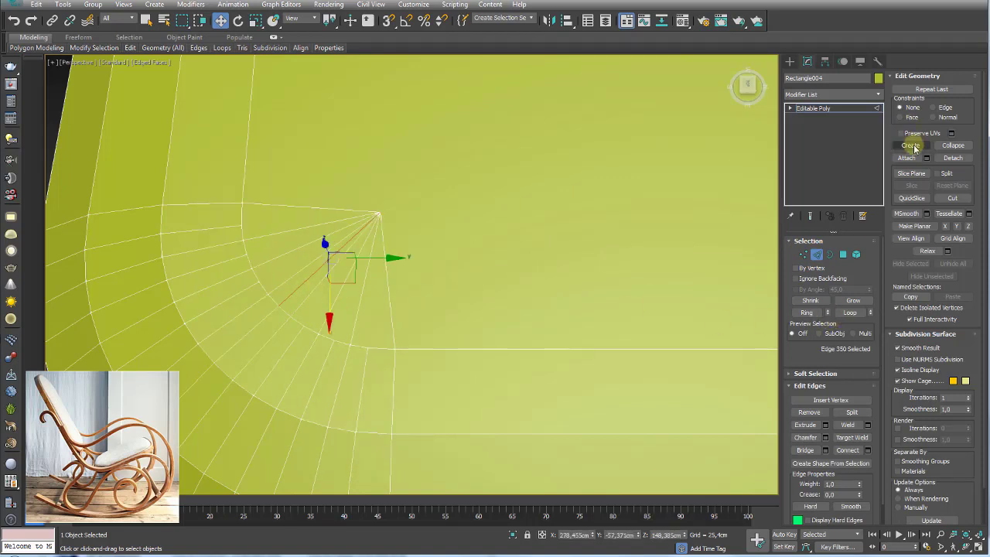
pyautogui.click(831, 400)
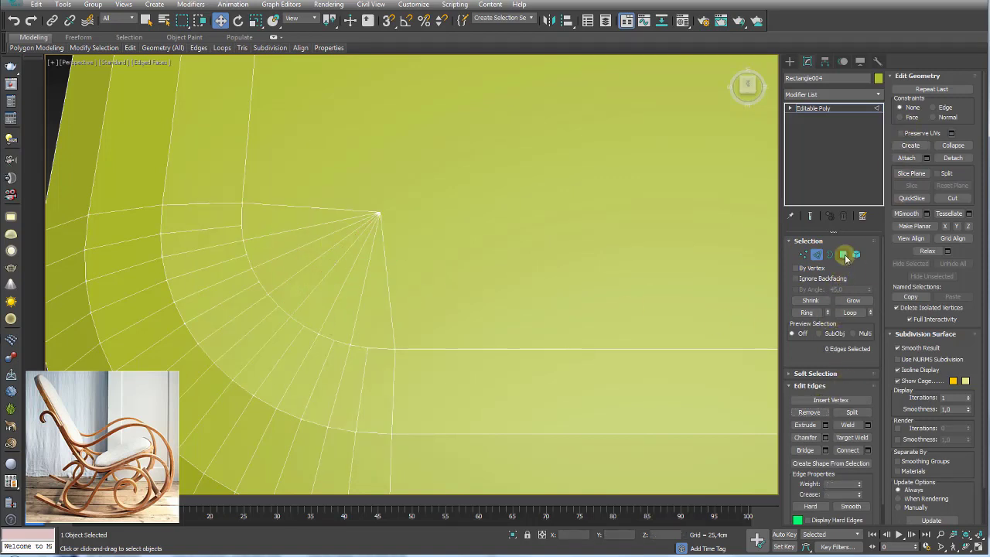
pyautogui.click(843, 254)
pyautogui.click(362, 321)
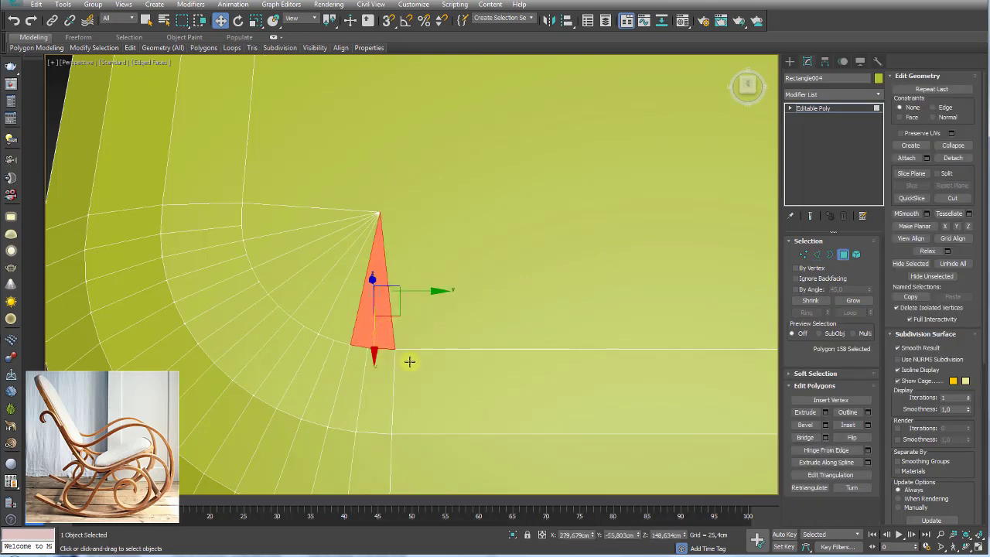
pyautogui.click(820, 255)
pyautogui.click(385, 350)
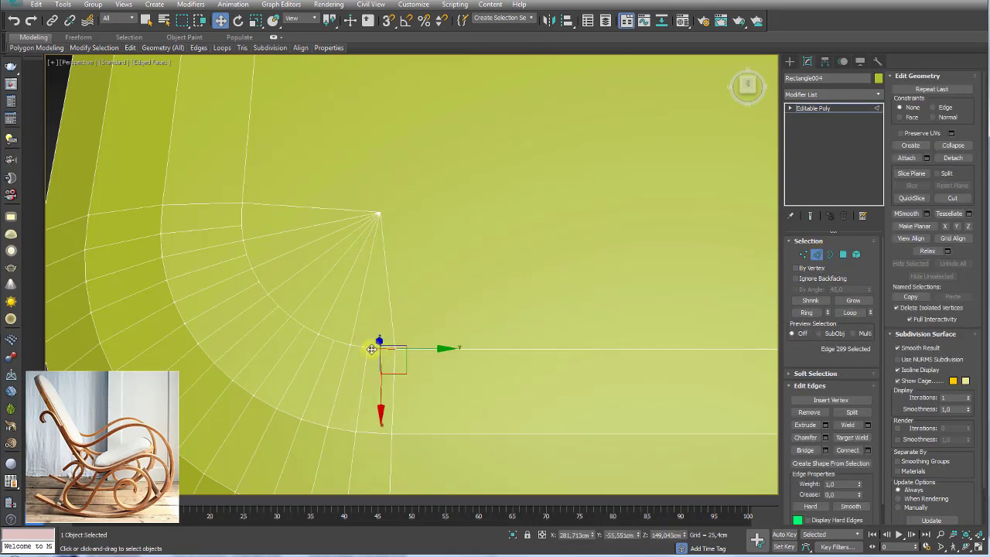
pyautogui.click(361, 348)
pyautogui.click(360, 315)
pyautogui.click(393, 318)
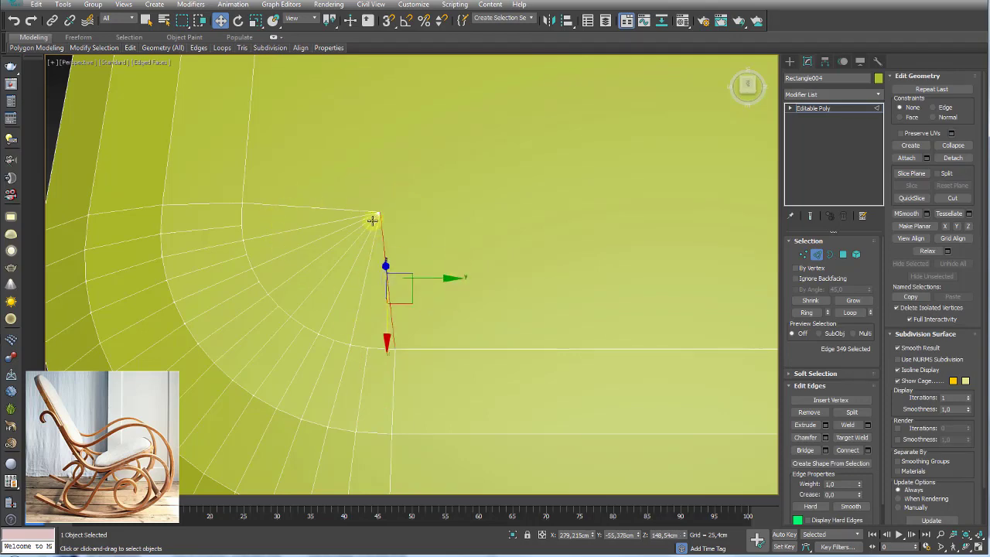
pyautogui.scroll(-5, 372, 220)
pyautogui.moveTo(371, 274)
pyautogui.keyDown('alt'); pyautogui.mouseDown(button='middle')
pyautogui.moveTo(393, 223)
pyautogui.moveTo(433, 325)
pyautogui.mouseUp(button='middle'); pyautogui.keyUp('alt')
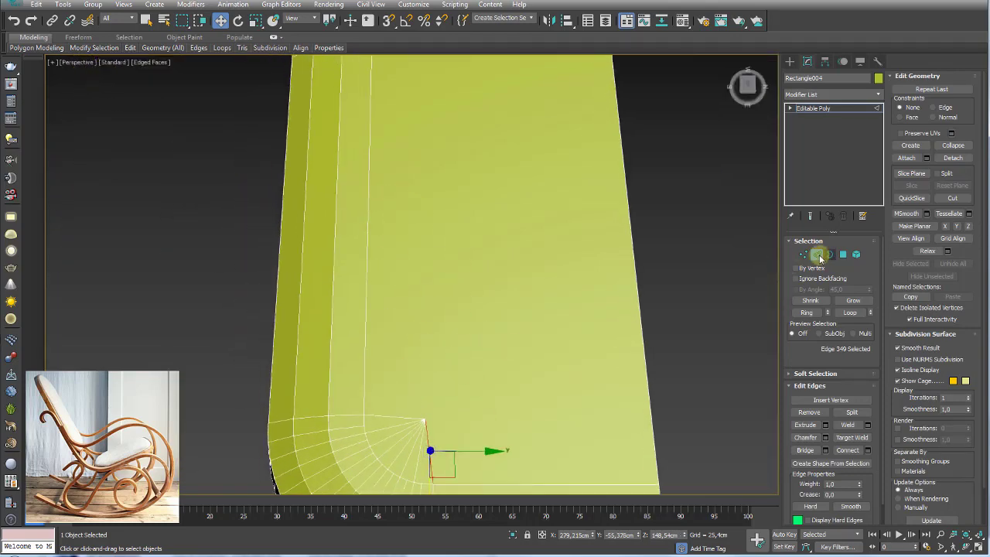
# Cut edges from the other corner's inner vertex across the top face toward the corner curve
pyautogui.click(806, 255)
pyautogui.keyDown('alt'); pyautogui.moveTo(541, 309); pyautogui.dragTo(385, 278, button='middle'); pyautogui.keyUp('alt')
pyautogui.scroll(3, 387, 228)
pyautogui.scroll(3, 389, 261)
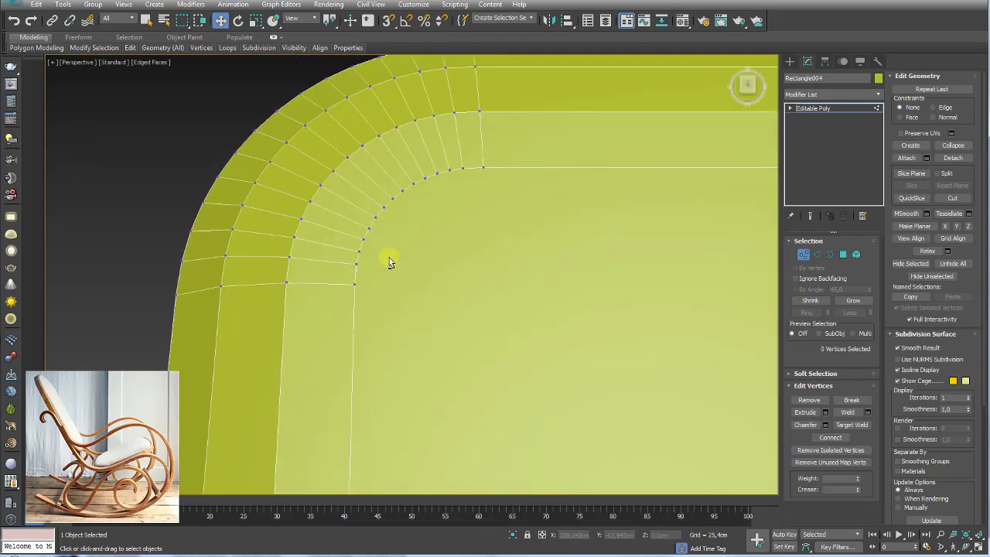
pyautogui.rightClick(389, 263)
pyautogui.click(377, 161)
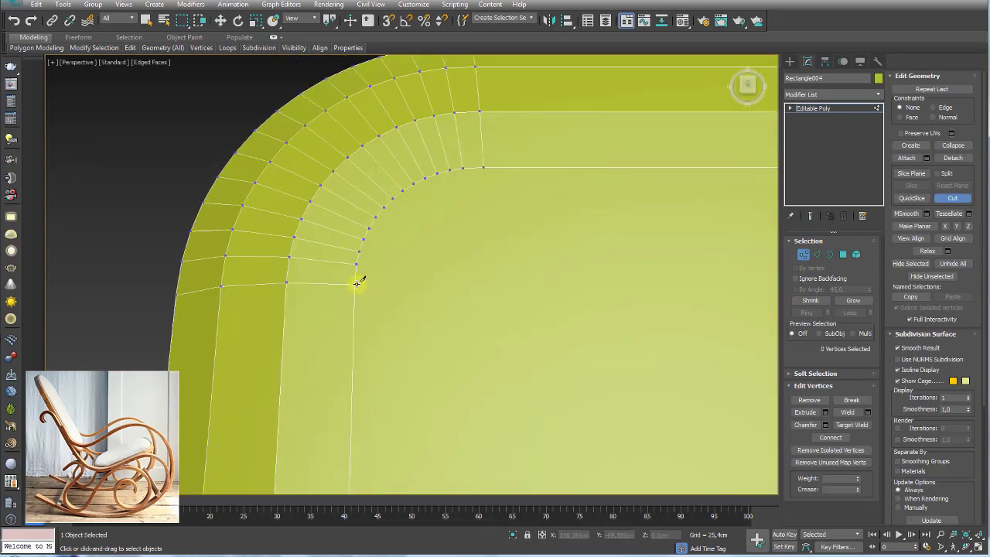
pyautogui.click(357, 264)
pyautogui.click(490, 287)
pyautogui.click(484, 167)
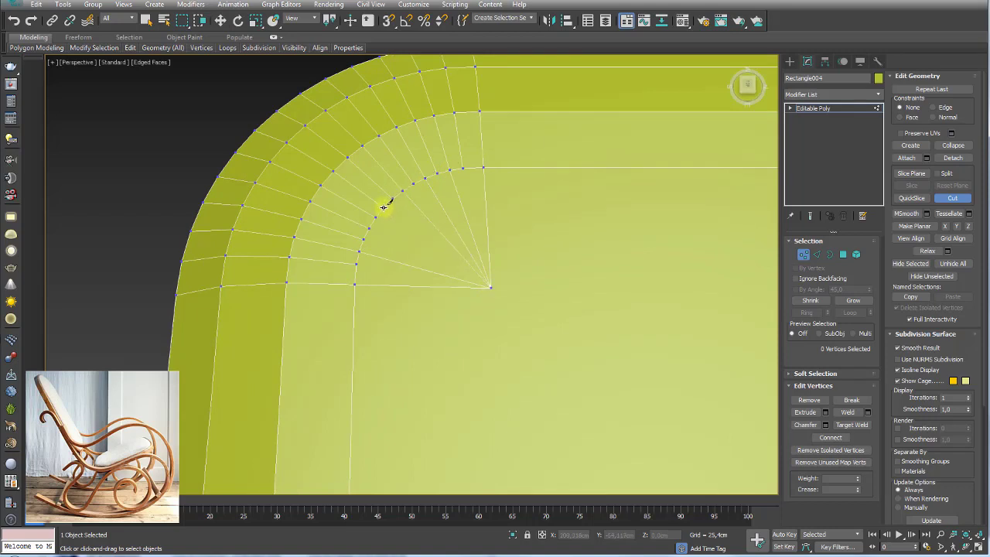
pyautogui.click(490, 287)
pyautogui.scroll(-5, 458, 235)
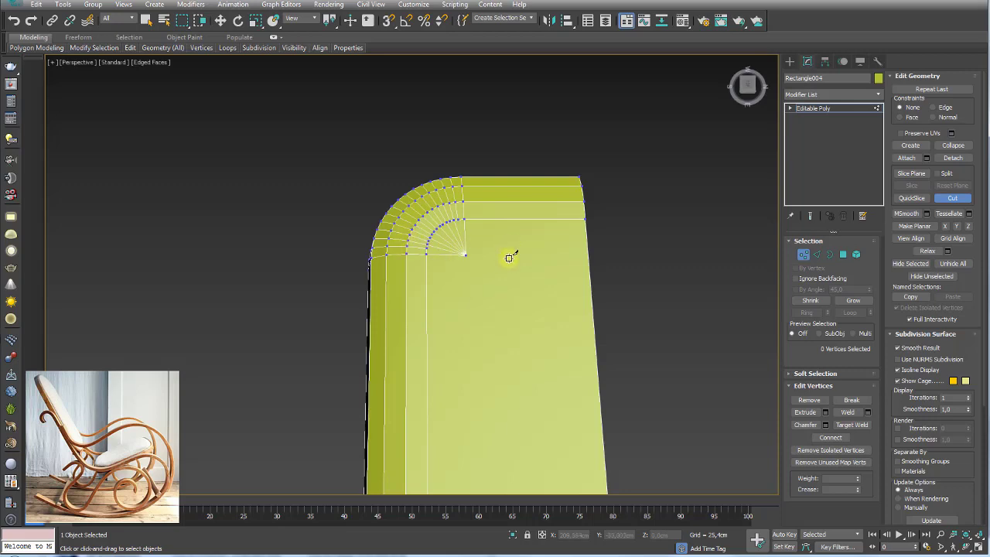
pyautogui.scroll(-5, 509, 257)
pyautogui.scroll(3, 526, 265)
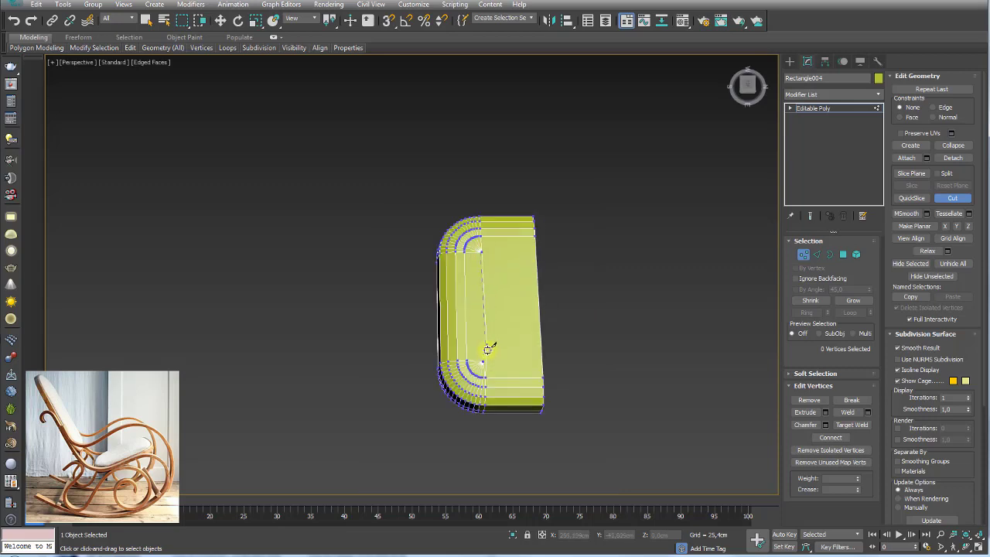
pyautogui.scroll(5, 484, 360)
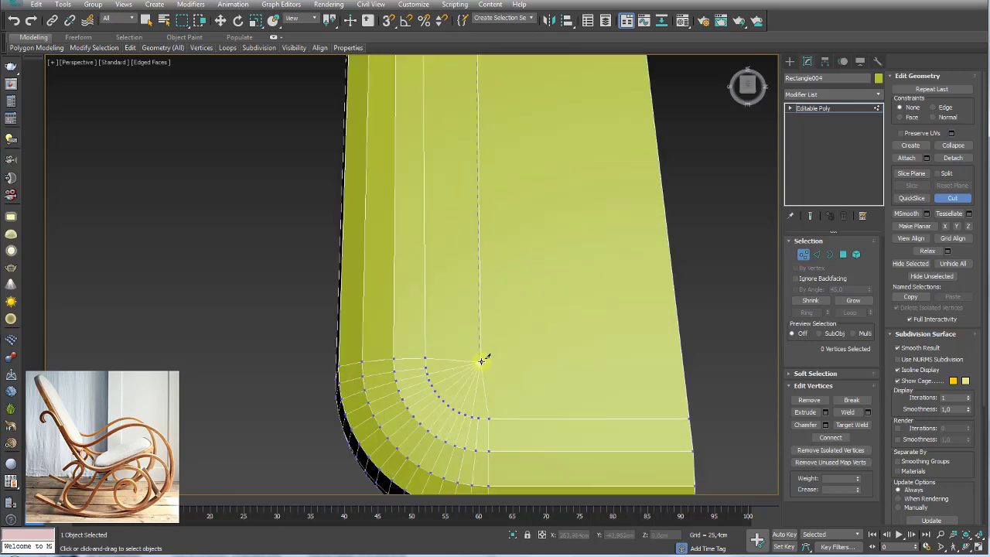
pyautogui.scroll(-8, 542, 305)
pyautogui.rightClick(557, 292)
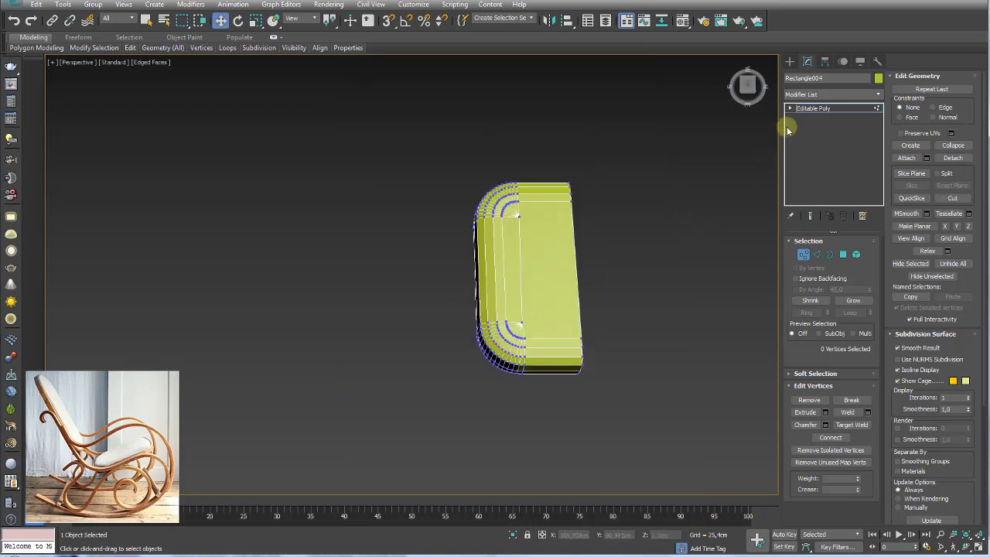
# Return to the whole Editable Poly and browse the modifier list without adding anything
pyautogui.click(812, 108)
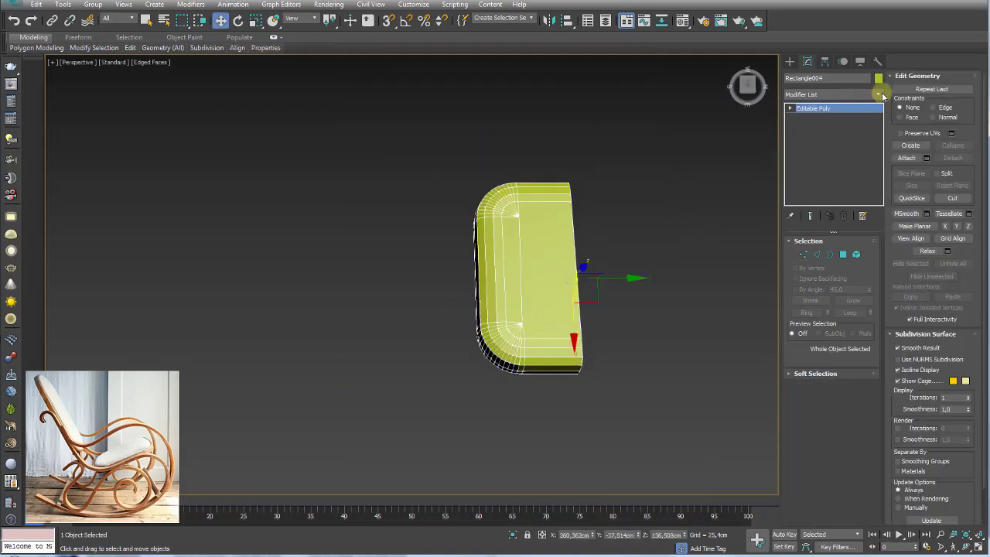
pyautogui.click(880, 94)
pyautogui.click(879, 91)
pyautogui.scroll(2, 627, 228)
pyautogui.scroll(3, 636, 331)
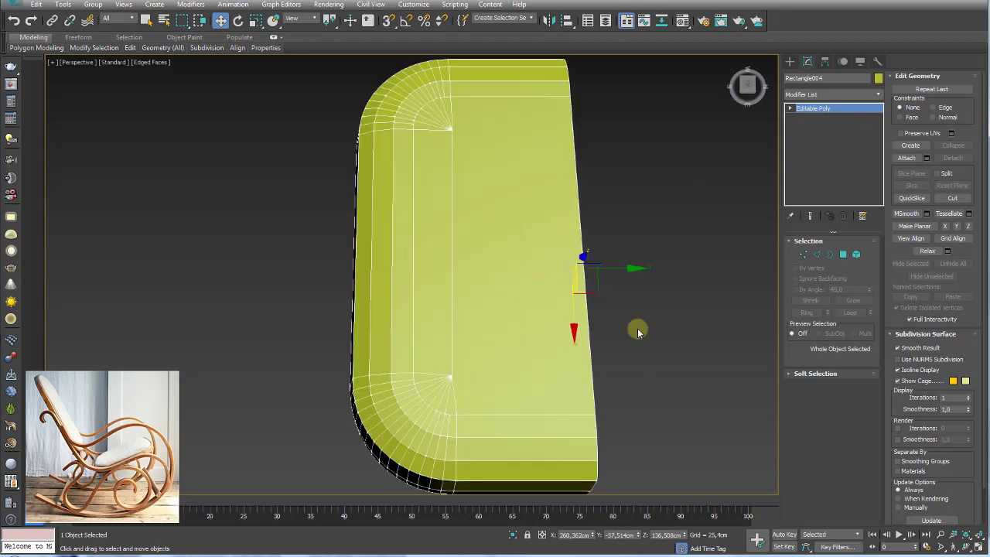
# Cut an edge from the cushion's right edge through the corner vertex
pyautogui.click(803, 254)
pyautogui.moveTo(546, 361); pyautogui.dragTo(504, 309, button='middle')
pyautogui.rightClick(437, 310)
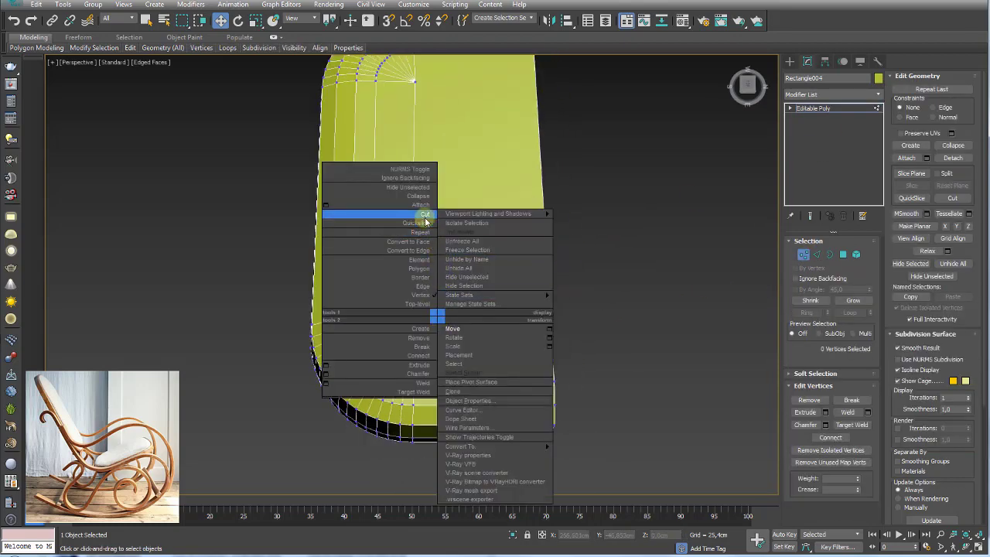
pyautogui.click(427, 227)
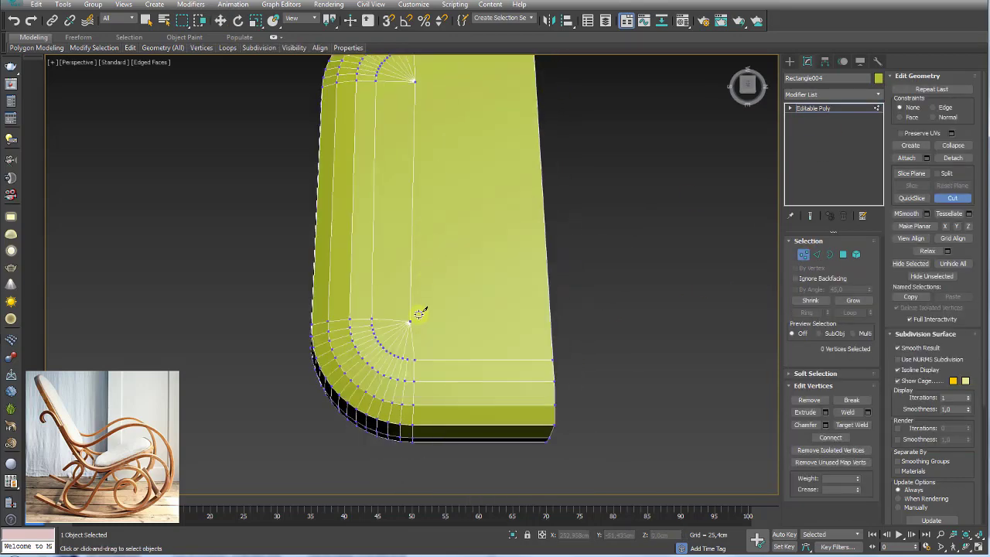
pyautogui.rightClick(550, 322)
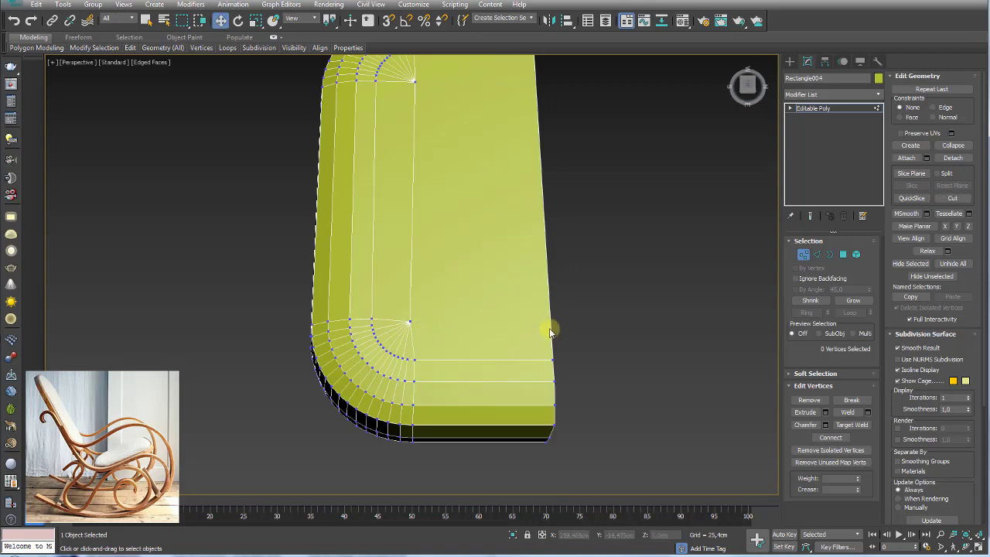
pyautogui.moveTo(501, 313); pyautogui.dragTo(461, 318, button='middle')
pyautogui.rightClick(435, 232)
pyautogui.click(427, 207)
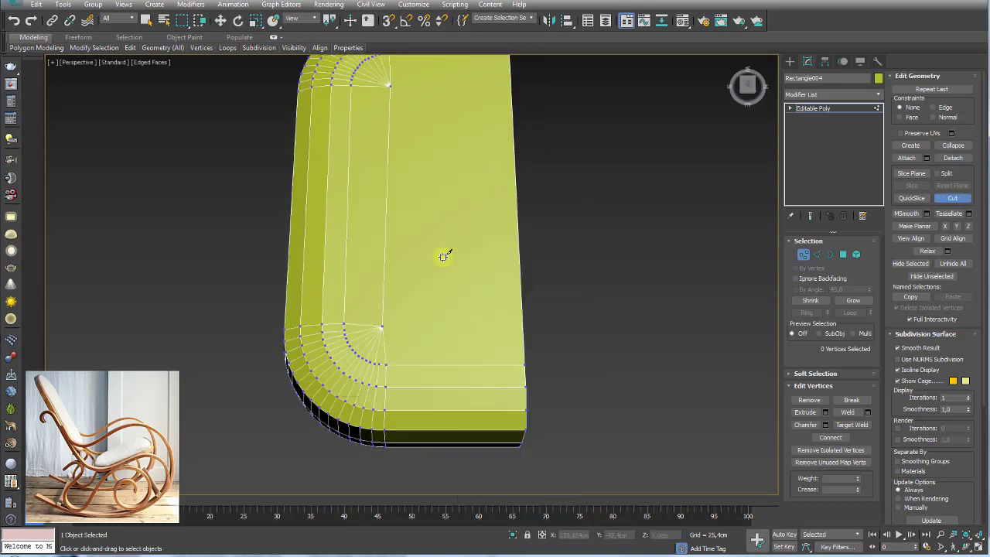
pyautogui.click(510, 325)
pyautogui.click(385, 325)
# Cut another edge from the right edge to the upper corner vertex, then stop cutting
pyautogui.moveTo(384, 325); pyautogui.dragTo(464, 254, button='middle')
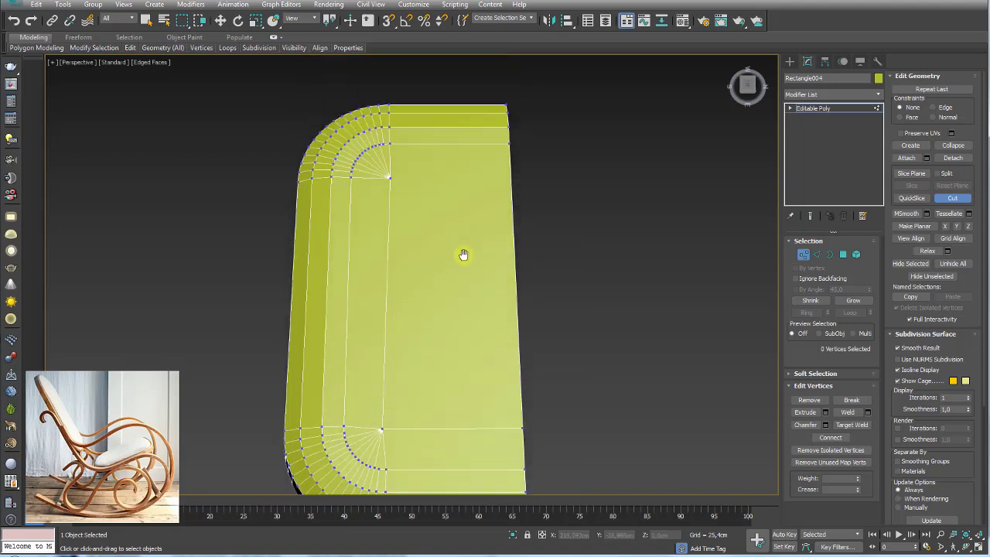
pyautogui.click(512, 195)
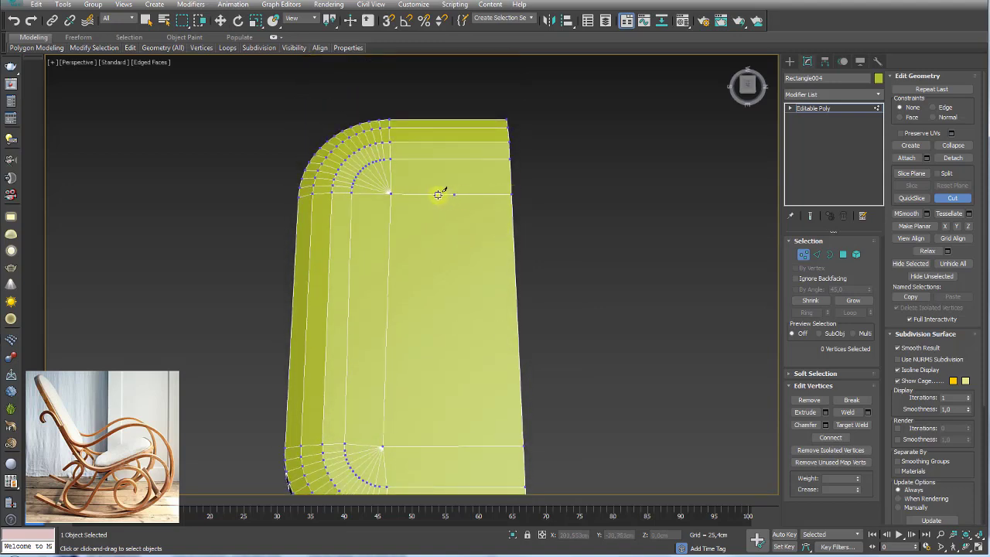
pyautogui.click(393, 194)
pyautogui.scroll(-5, 437, 213)
pyautogui.rightClick(464, 213)
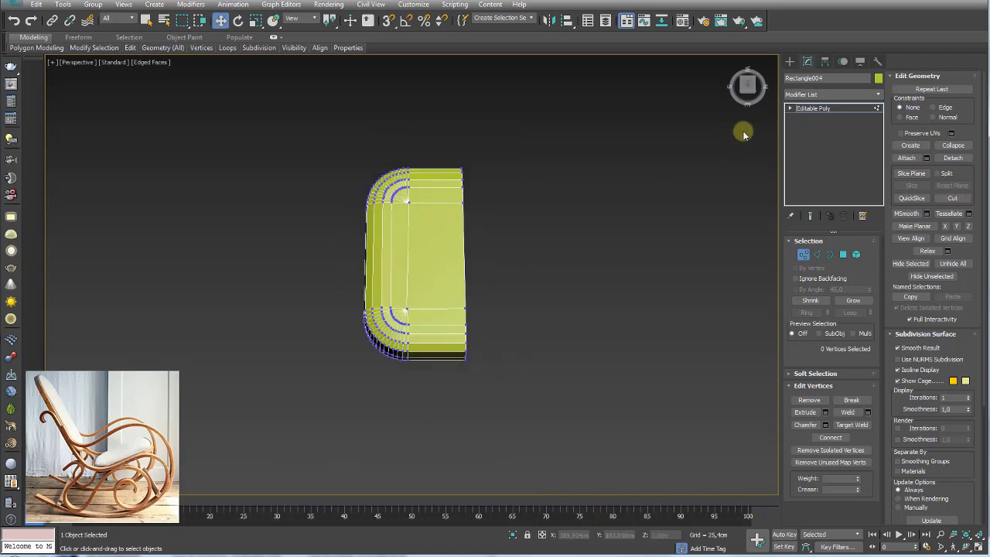
# Add a Symmetry modifier mirroring on the Y axis with Flip enabled
pyautogui.click(812, 108)
pyautogui.click(880, 96)
pyautogui.moveTo(879, 155); pyautogui.dragTo(880, 403)
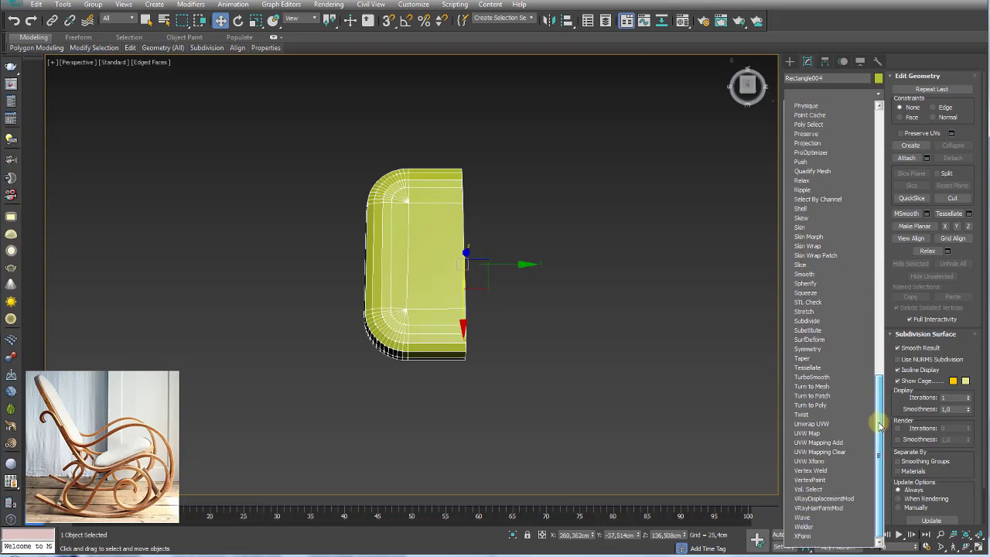
pyautogui.click(816, 349)
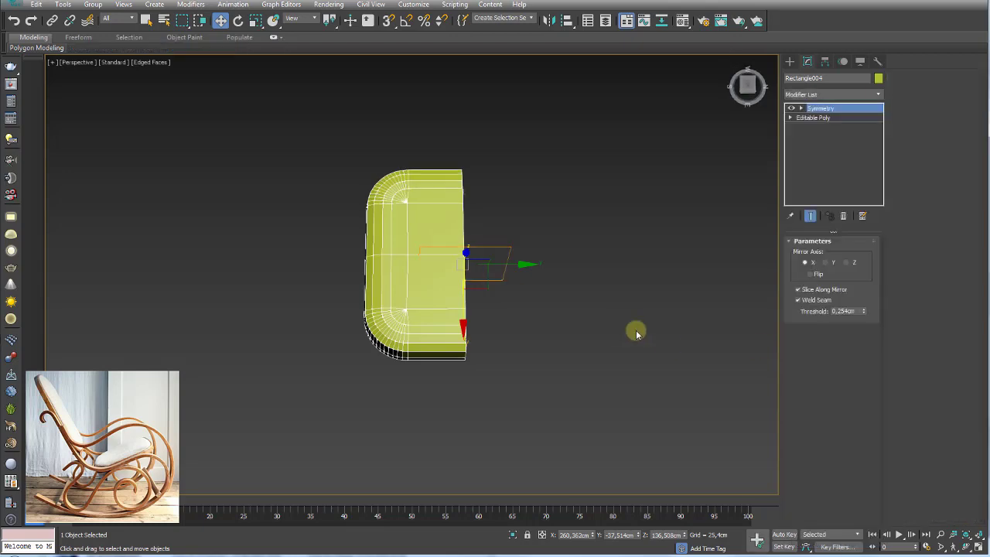
pyautogui.click(828, 265)
pyautogui.click(812, 275)
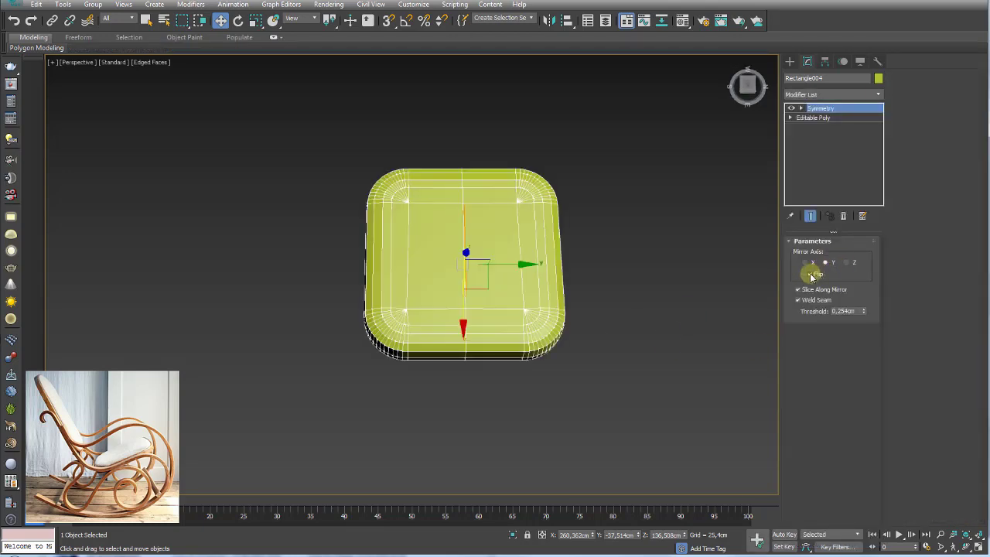
# Frame the full cushion and bring up its context menu for converting to Editable Poly
pyautogui.moveTo(630, 310)
pyautogui.keyDown('alt'); pyautogui.mouseDown(button='middle')
pyautogui.moveTo(647, 236)
pyautogui.moveTo(667, 258)
pyautogui.mouseUp(button='middle'); pyautogui.keyUp('alt')
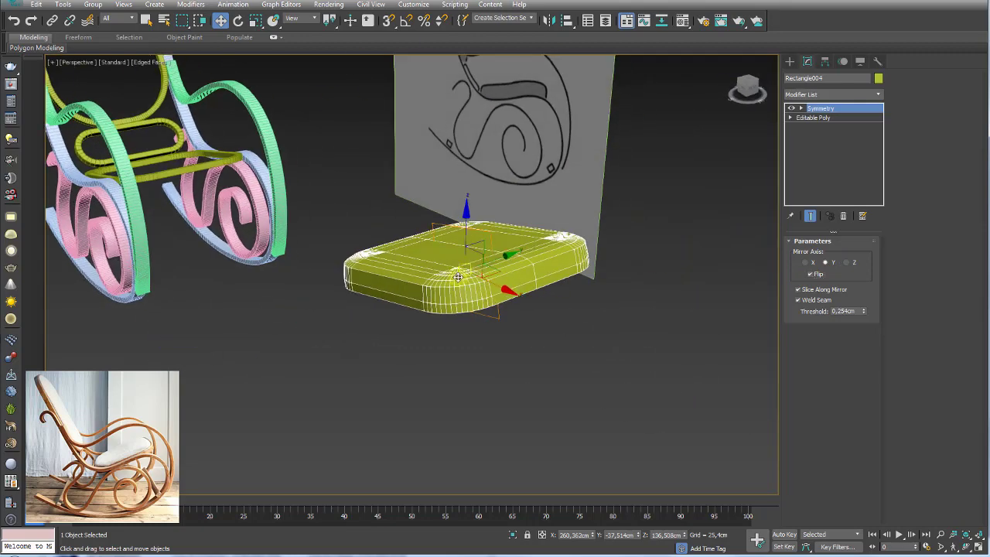
pyautogui.moveTo(341, 233); pyautogui.dragTo(376, 276, button='middle')
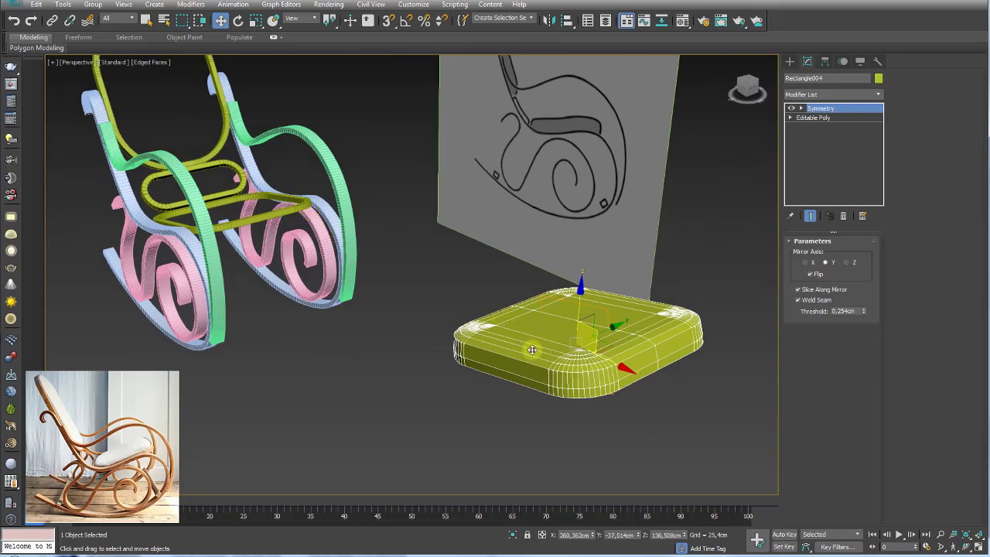
pyautogui.scroll(3, 534, 340)
pyautogui.rightClick(560, 320)
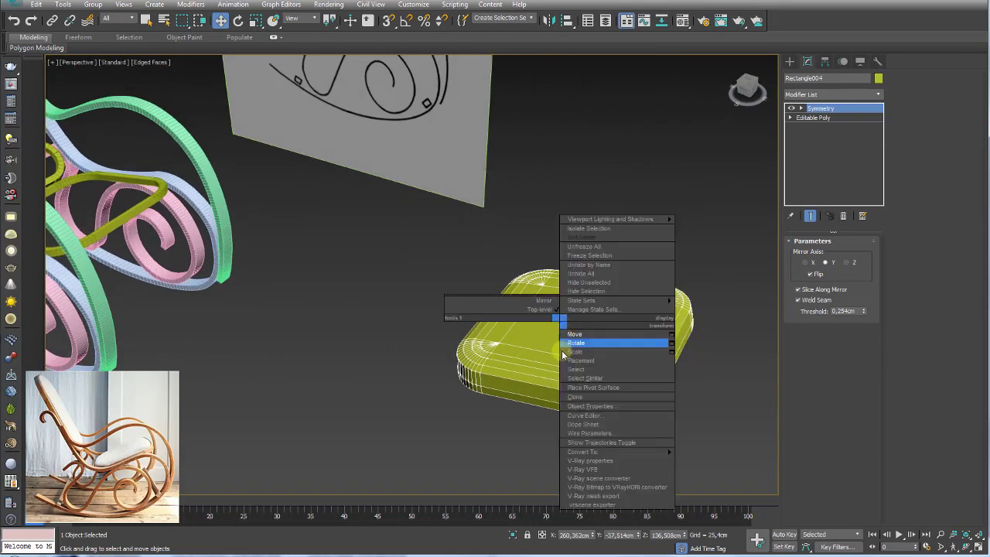
pyautogui.click(712, 462)
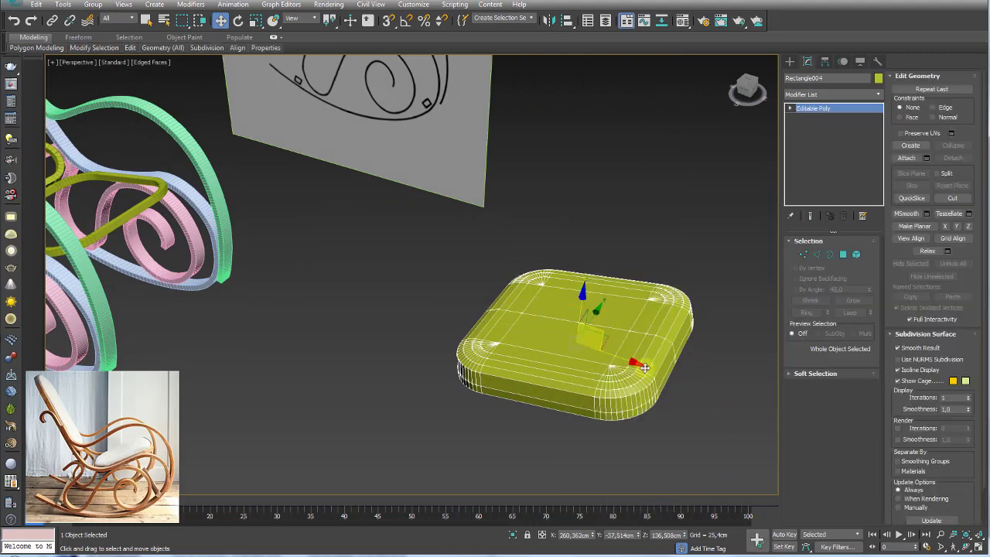
pyautogui.click(398, 340)
pyautogui.scroll(-5, 399, 341)
pyautogui.click(453, 339)
pyautogui.scroll(3, 400, 330)
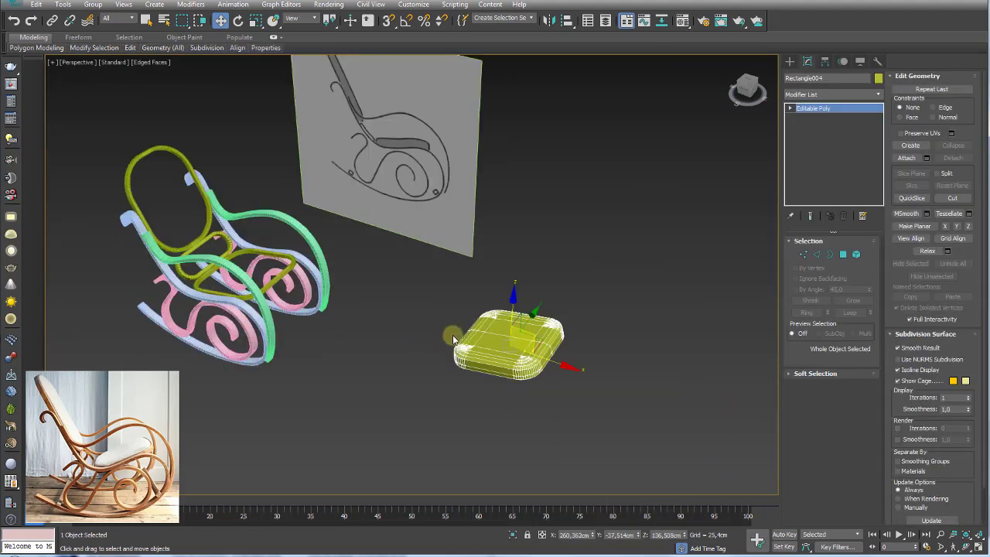
pyautogui.scroll(2, 464, 329)
pyautogui.moveTo(467, 321); pyautogui.dragTo(486, 320, button='middle')
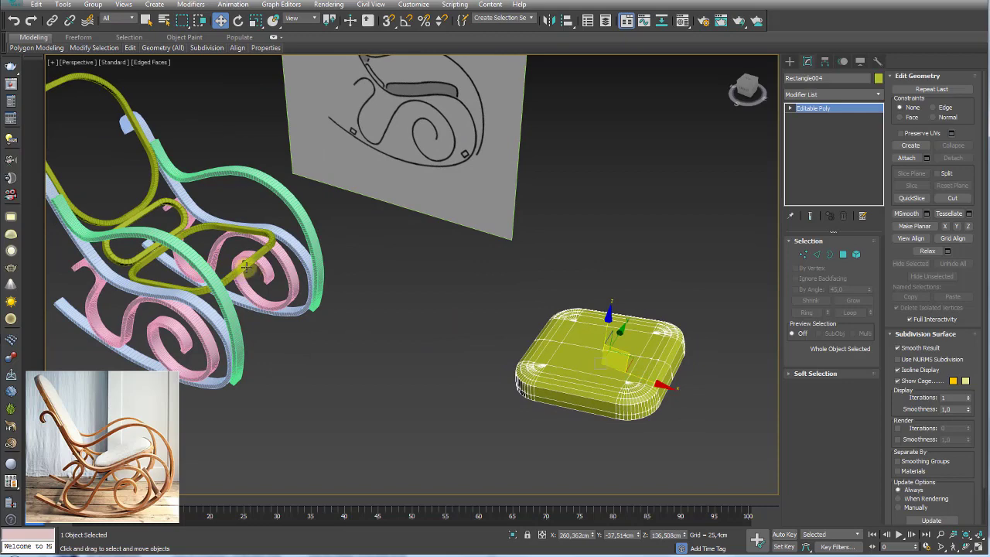
pyautogui.click(240, 265)
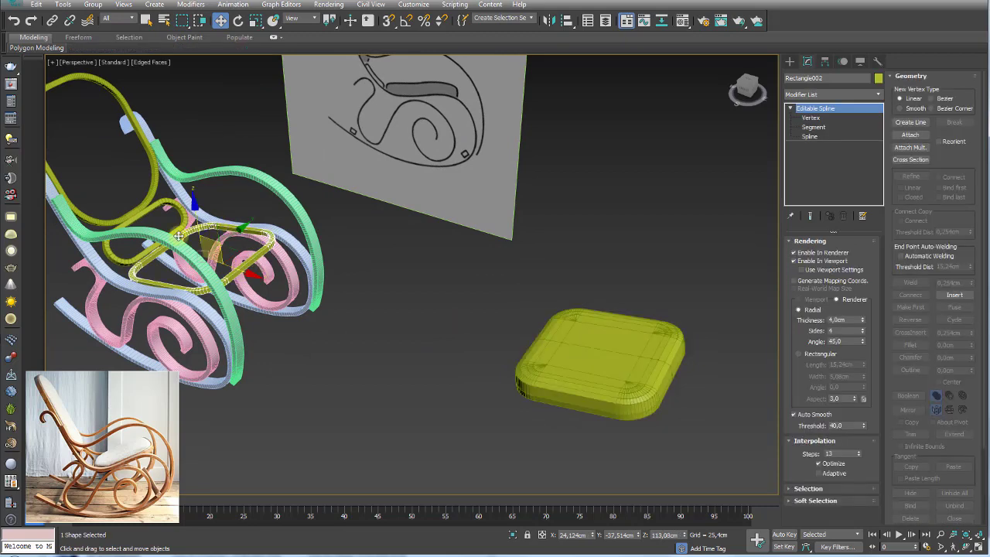
pyautogui.click(569, 376)
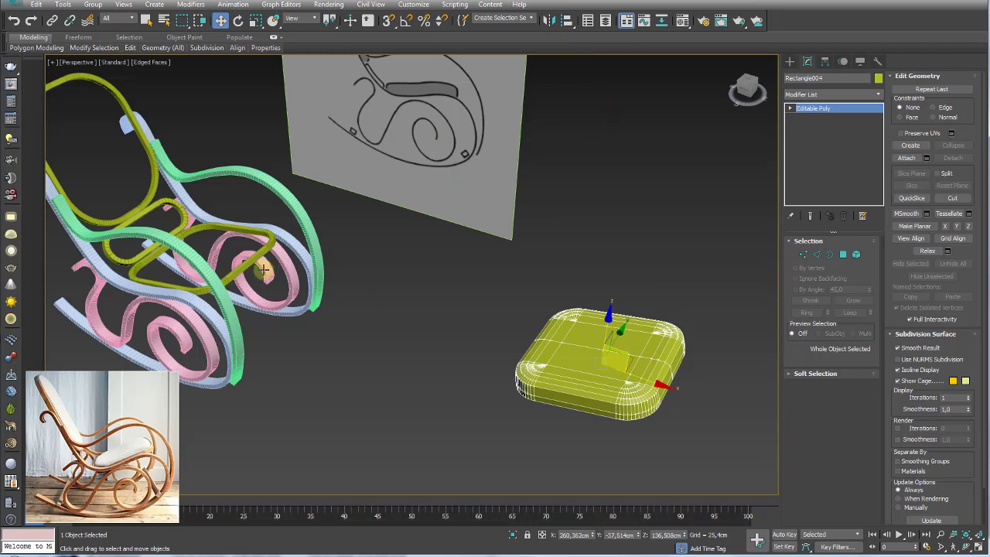
pyautogui.click(615, 337)
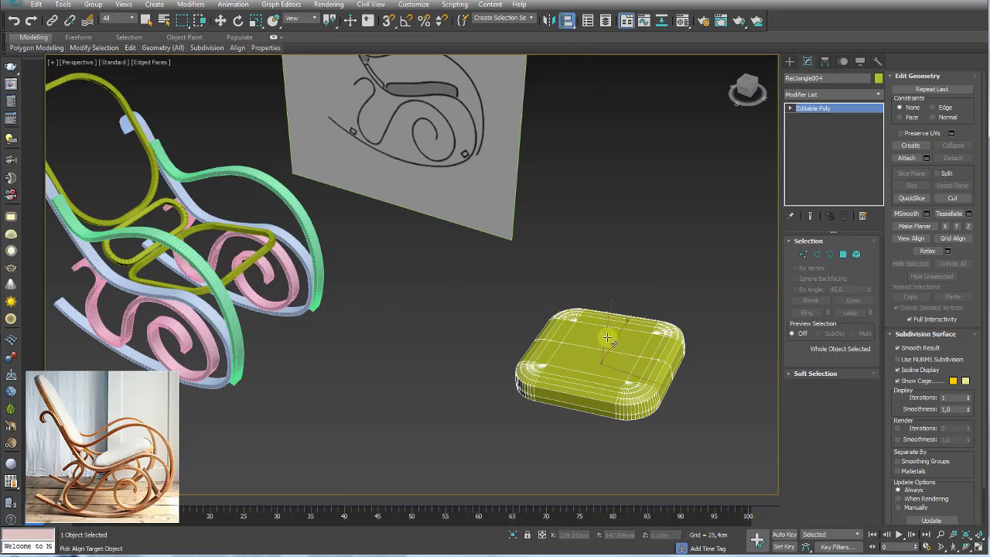
# Align the cushion Rectangle004 to the seat frame Rectangle002, pivot to pivot on X, Y and Z
pyautogui.click(567, 21)
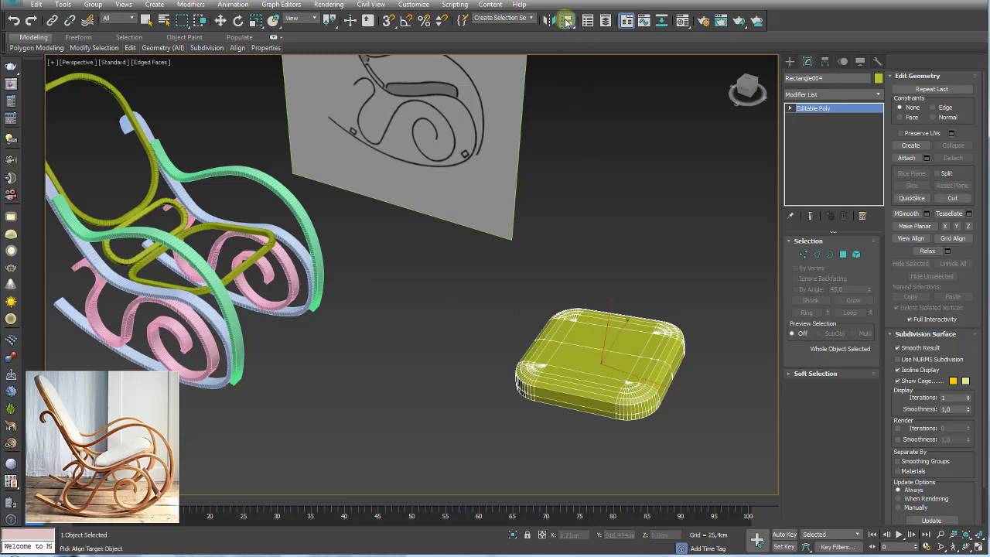
pyautogui.click(256, 257)
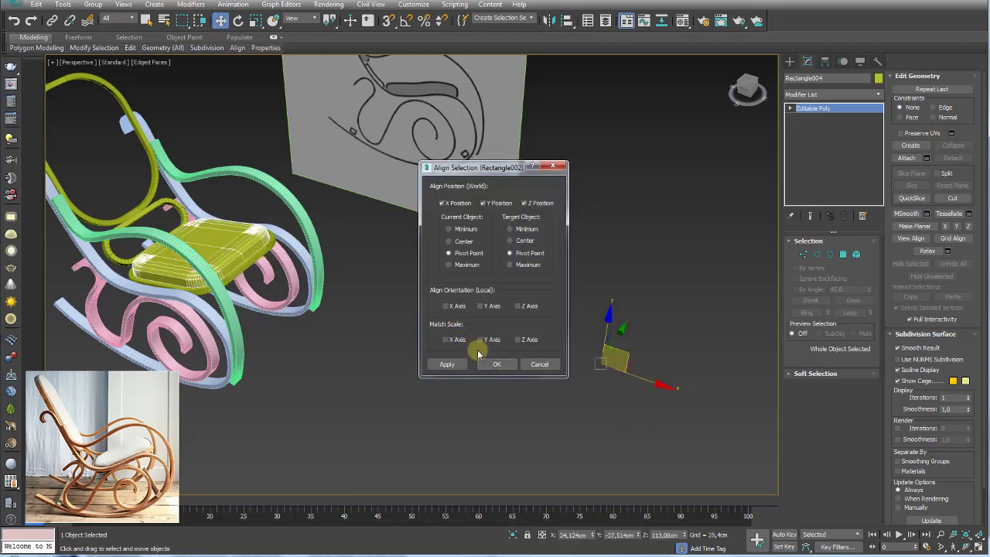
pyautogui.click(502, 362)
# Inspect the cushion's placement inside the chair, then select the oval backrest spline
pyautogui.moveTo(355, 301)
pyautogui.keyDown('alt'); pyautogui.mouseDown(button='middle')
pyautogui.moveTo(268, 264)
pyautogui.moveTo(387, 274)
pyautogui.mouseUp(button='middle'); pyautogui.keyUp('alt')
pyautogui.scroll(5, 446, 283)
pyautogui.moveTo(446, 282)
pyautogui.keyDown('alt'); pyautogui.mouseDown(button='middle')
pyautogui.moveTo(317, 248)
pyautogui.moveTo(331, 232)
pyautogui.moveTo(402, 309)
pyautogui.mouseUp(button='middle'); pyautogui.keyUp('alt')
pyautogui.scroll(-5, 439, 364)
pyautogui.scroll(4, 439, 363)
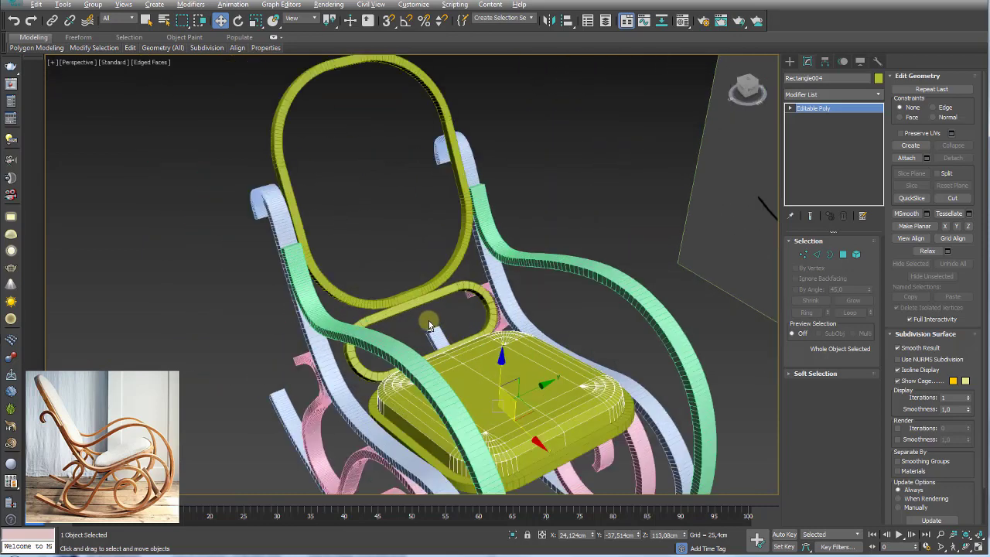
pyautogui.scroll(-3, 418, 313)
pyautogui.click(374, 274)
pyautogui.scroll(-4, 375, 274)
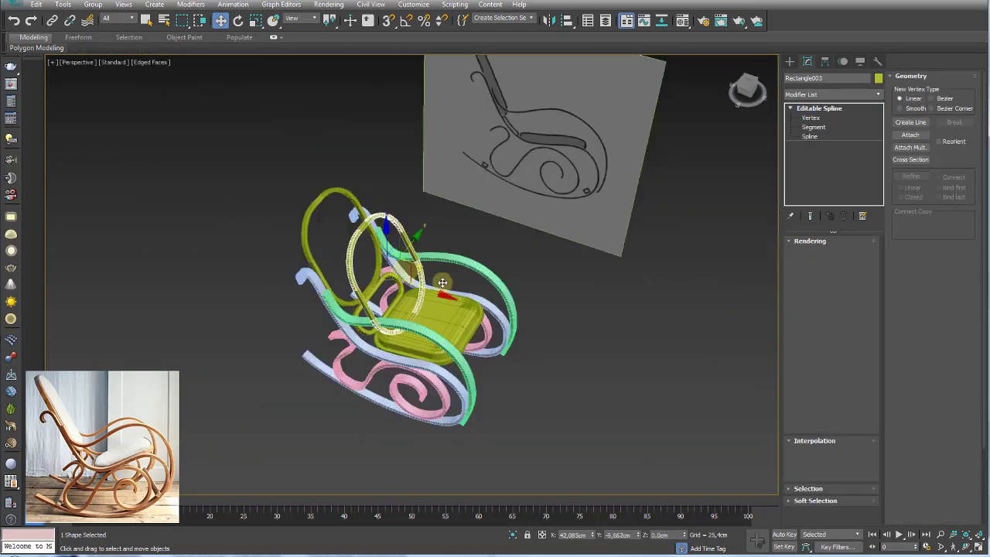
# Shift-drag a Copy of the oval backrest out beside the chair
pyautogui.keyDown('shift'); pyautogui.moveTo(371, 241); pyautogui.dragTo(646, 364); pyautogui.keyUp('shift')
pyautogui.click(498, 322)
pyautogui.scroll(2, 510, 302)
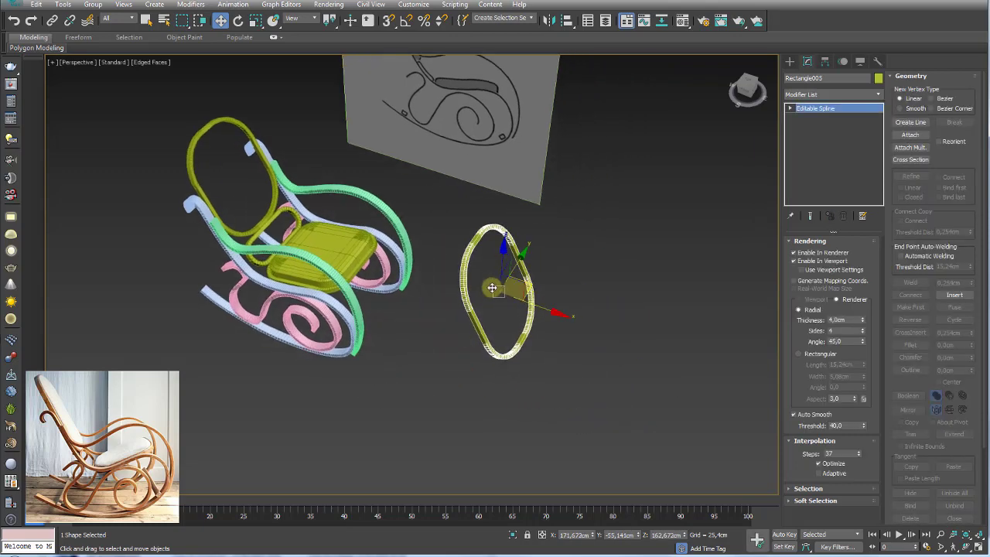
pyautogui.scroll(2, 518, 294)
pyautogui.scroll(2, 515, 247)
# Lower the copied oval Rectangle005's interpolation steps to 8
pyautogui.rightClick(515, 242)
pyautogui.moveTo(539, 373)
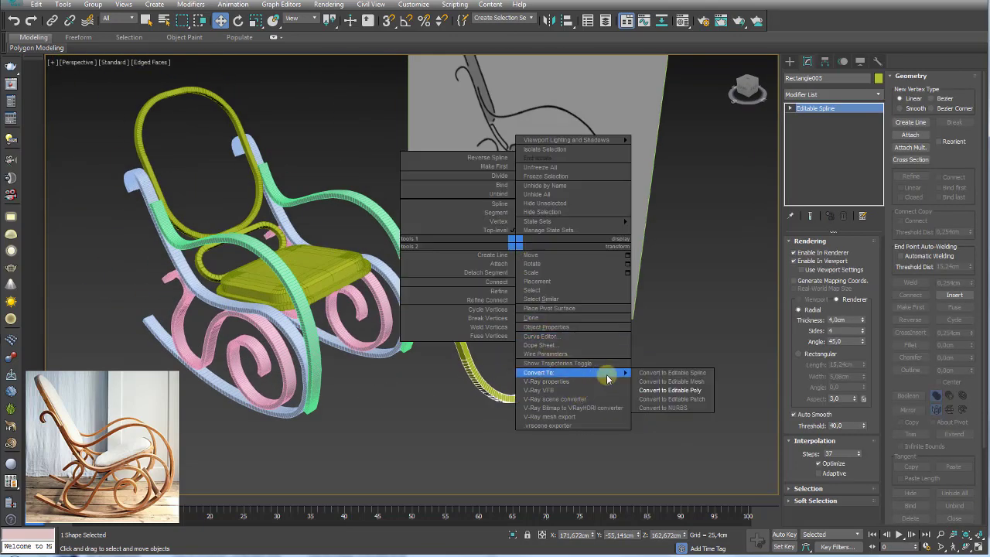
pyautogui.scroll(5, 542, 309)
pyautogui.keyDown('alt'); pyautogui.moveTo(546, 270); pyautogui.dragTo(546, 184, button='middle'); pyautogui.keyUp('alt')
pyautogui.hotkey('shift', 'z')
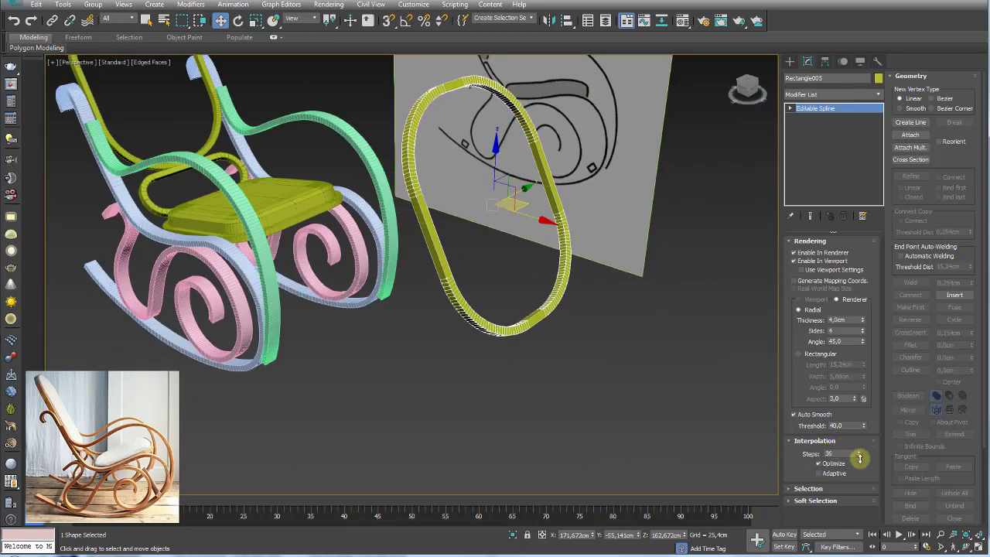
pyautogui.moveTo(859, 458); pyautogui.dragTo(859, 460)
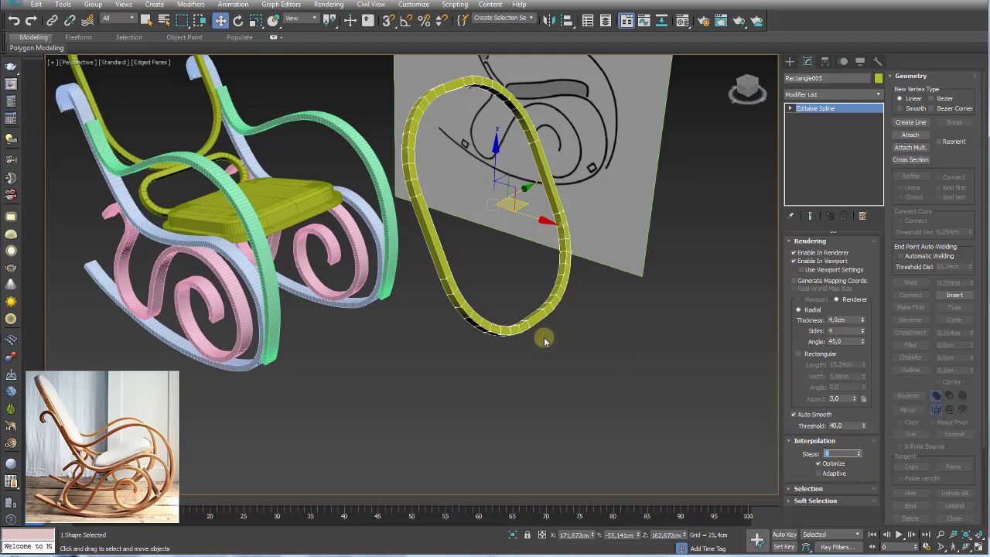
# Convert the copied oval to an Editable Poly and select a ring of its edges
pyautogui.rightClick(543, 310)
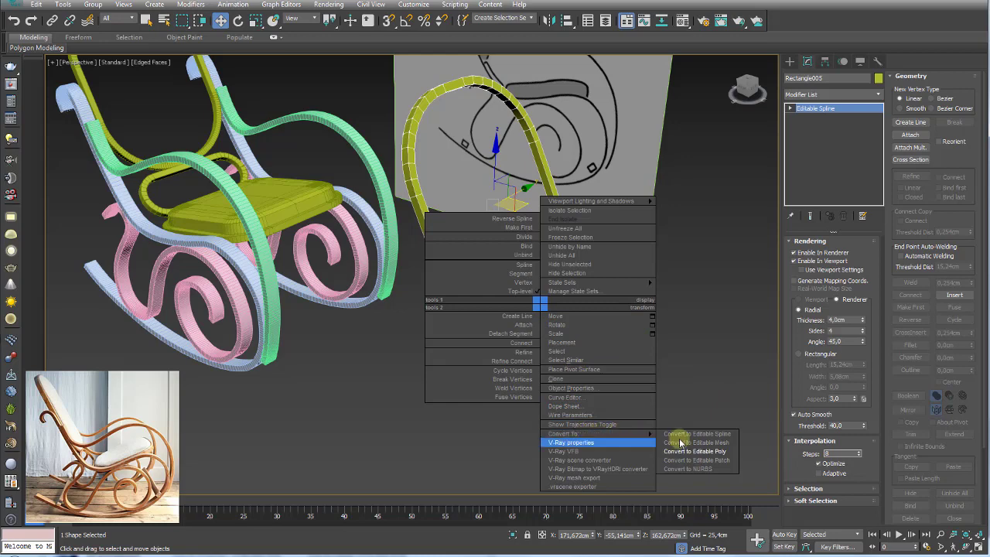
pyautogui.click(696, 447)
pyautogui.click(817, 255)
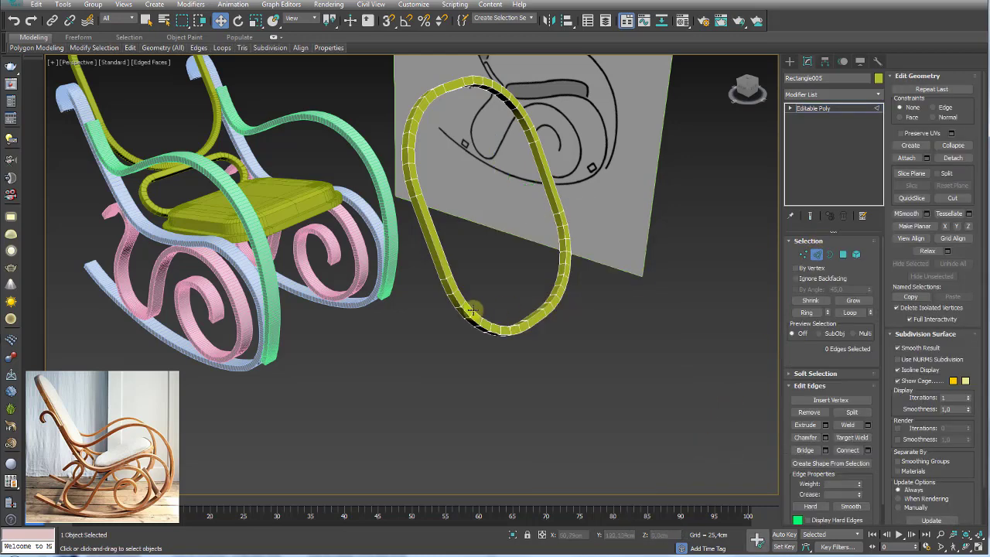
pyautogui.click(456, 307)
pyautogui.click(807, 312)
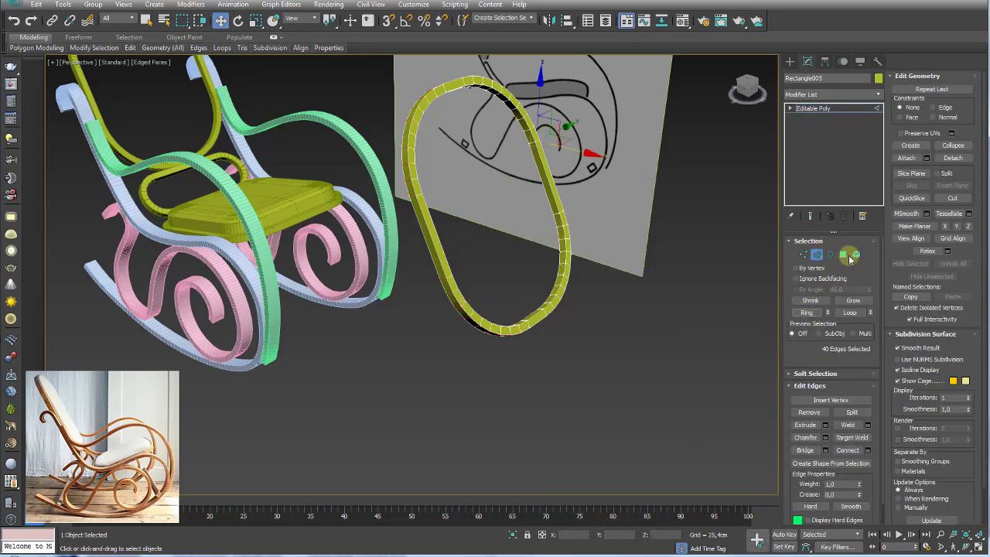
pyautogui.keyDown('ctrl'); pyautogui.click(843, 254); pyautogui.keyUp('ctrl')
pyautogui.click(674, 313)
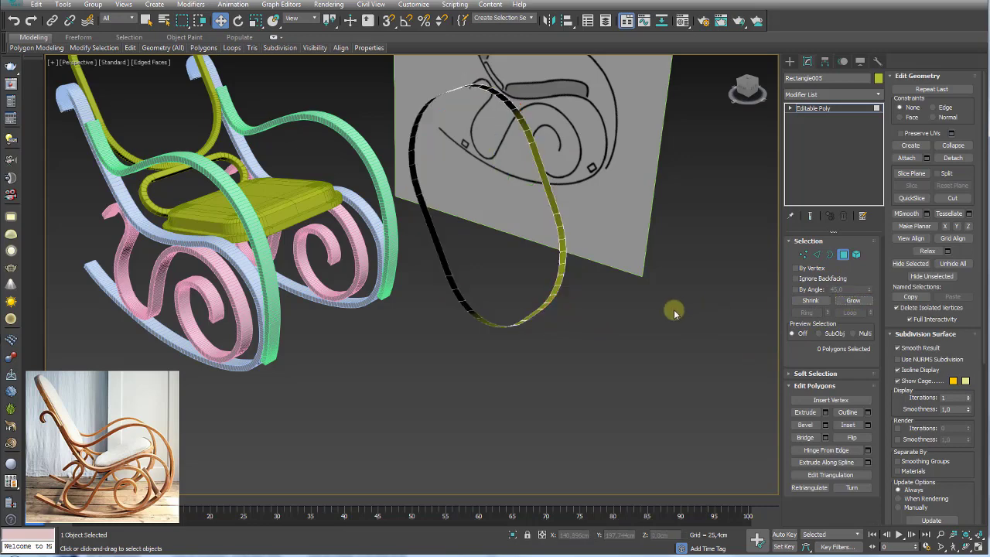
# Cap the oval's open border with one face and select the new cap polygon
pyautogui.click(833, 256)
pyautogui.click(855, 254)
pyautogui.click(555, 270)
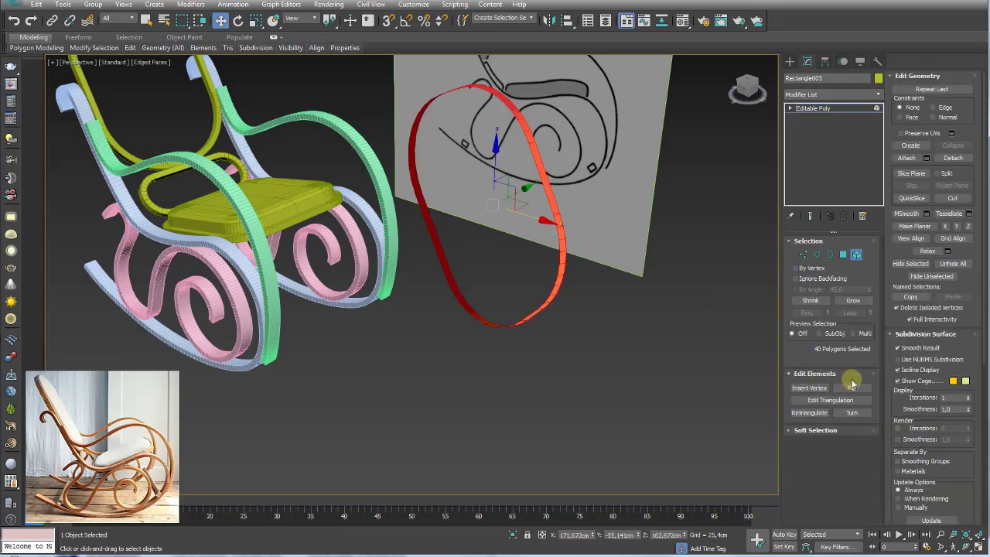
pyautogui.click(832, 256)
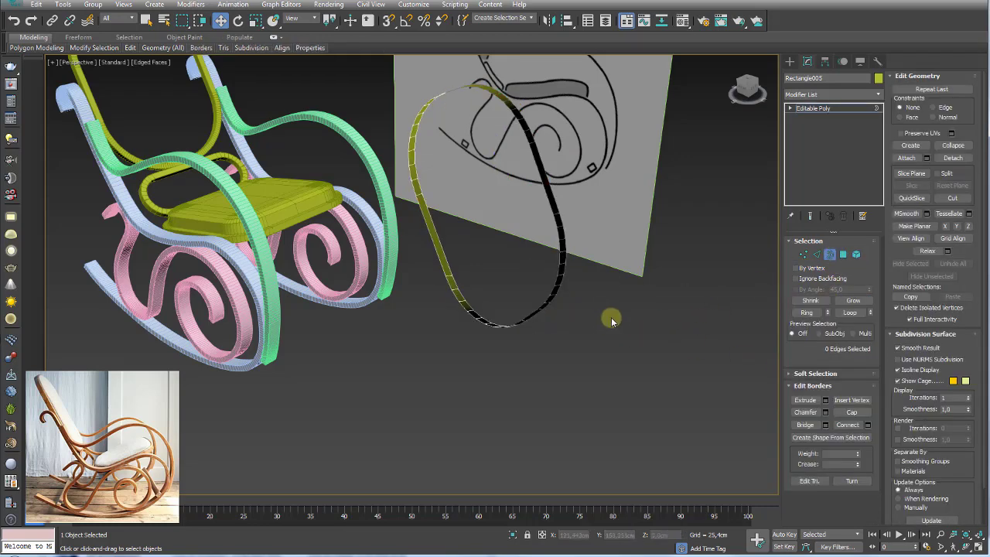
pyautogui.click(567, 276)
pyautogui.click(851, 412)
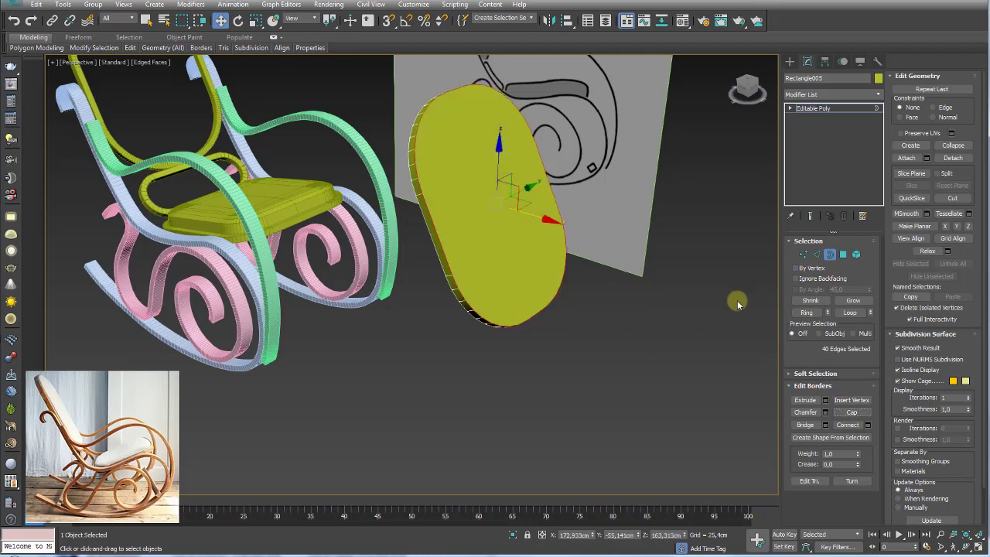
pyautogui.click(843, 254)
pyautogui.click(520, 245)
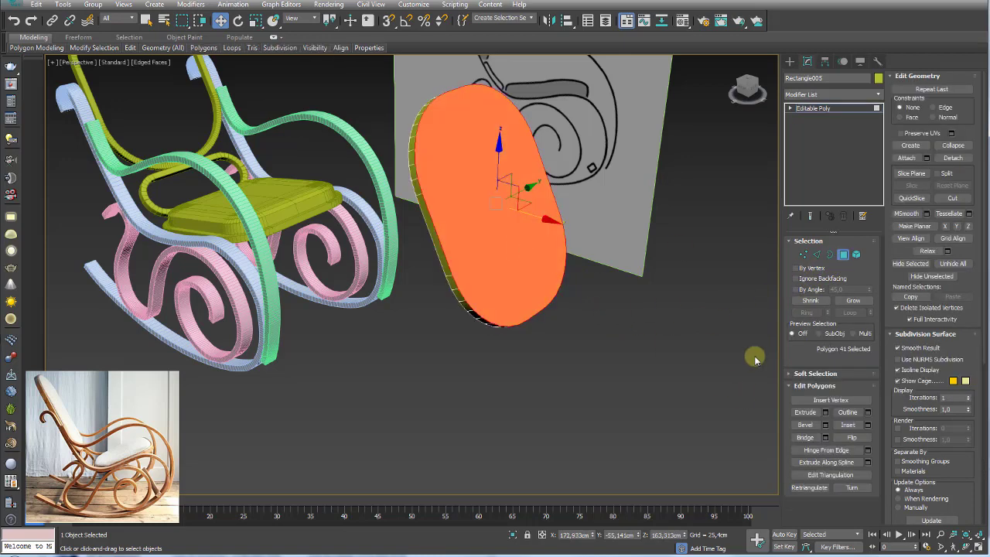
# Bevel the oval cap face outward and inset twice with Apply and Continue, then confirm
pyautogui.click(826, 425)
pyautogui.keyDown('alt'); pyautogui.moveTo(596, 332); pyautogui.dragTo(442, 312, button='middle'); pyautogui.keyUp('alt')
pyautogui.moveTo(420, 301)
pyautogui.mouseDown()
pyautogui.moveTo(420, 283)
pyautogui.moveTo(419, 321)
pyautogui.mouseUp()
pyautogui.click(433, 328)
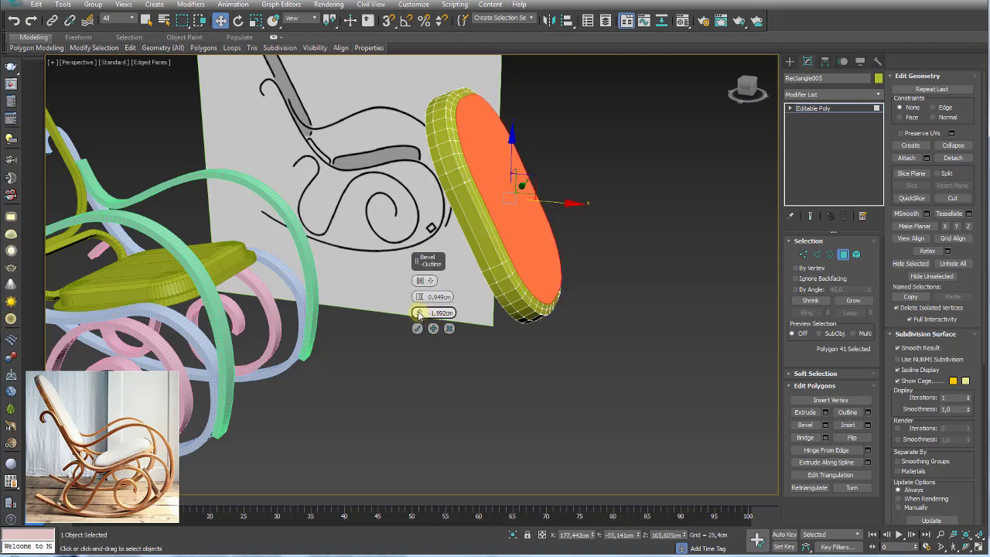
pyautogui.click(434, 328)
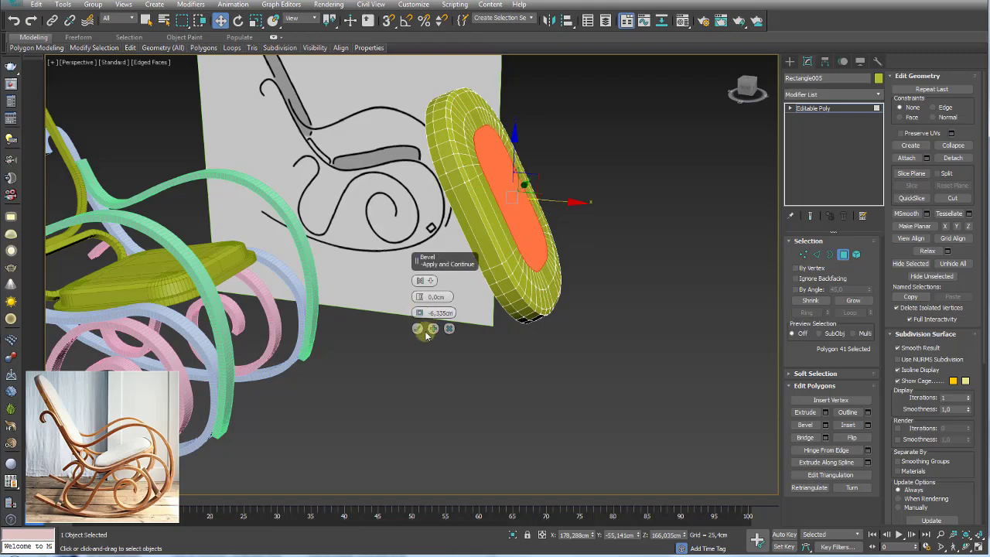
pyautogui.click(417, 328)
pyautogui.moveTo(418, 333)
pyautogui.keyDown('alt'); pyautogui.mouseDown(button='middle')
pyautogui.moveTo(491, 210)
pyautogui.moveTo(557, 233)
pyautogui.mouseUp(button='middle'); pyautogui.keyUp('alt')
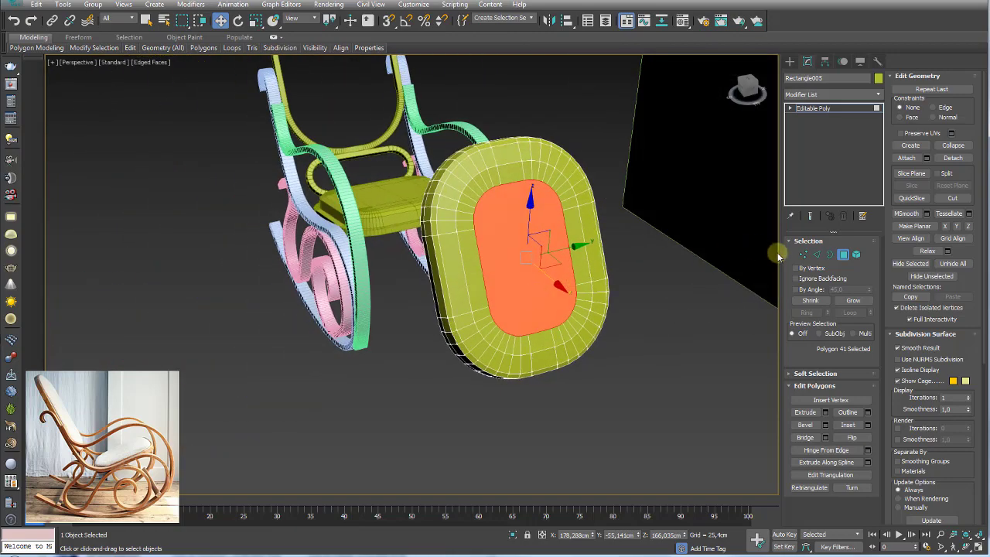
# Add a vertical edge loop down the pad's middle using Ring and Connect
pyautogui.keyDown('ctrl'); pyautogui.click(817, 254); pyautogui.keyUp('ctrl')
pyautogui.keyDown('alt'); pyautogui.moveTo(693, 285); pyautogui.dragTo(509, 184, button='middle'); pyautogui.keyUp('alt')
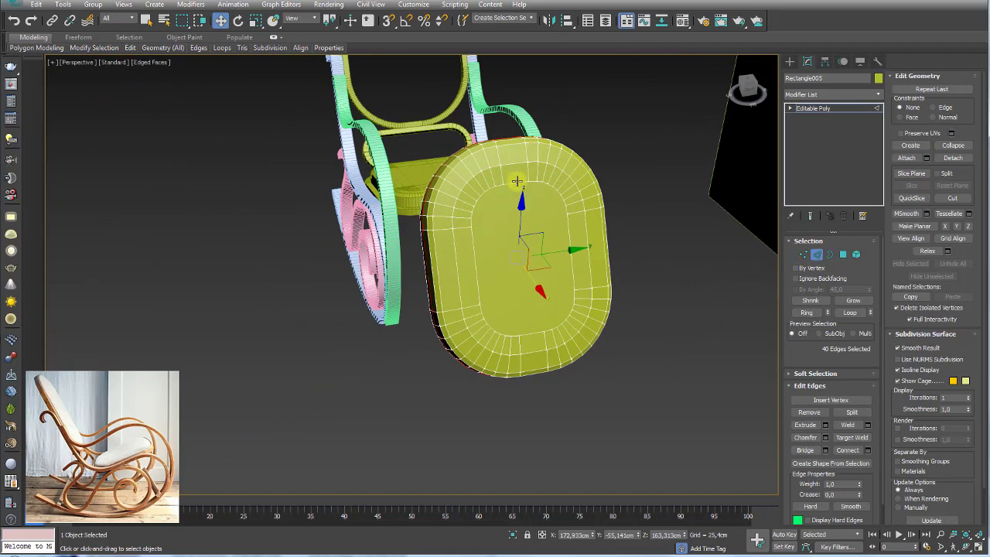
pyautogui.click(517, 181)
pyautogui.click(806, 312)
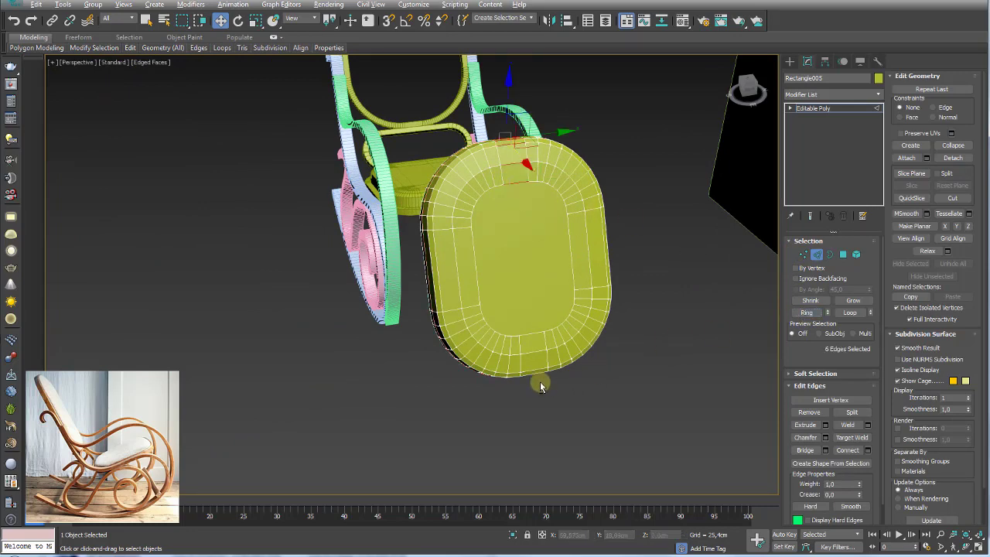
pyautogui.keyDown('alt'); pyautogui.moveTo(540, 387); pyautogui.dragTo(486, 400, button='middle'); pyautogui.keyUp('alt')
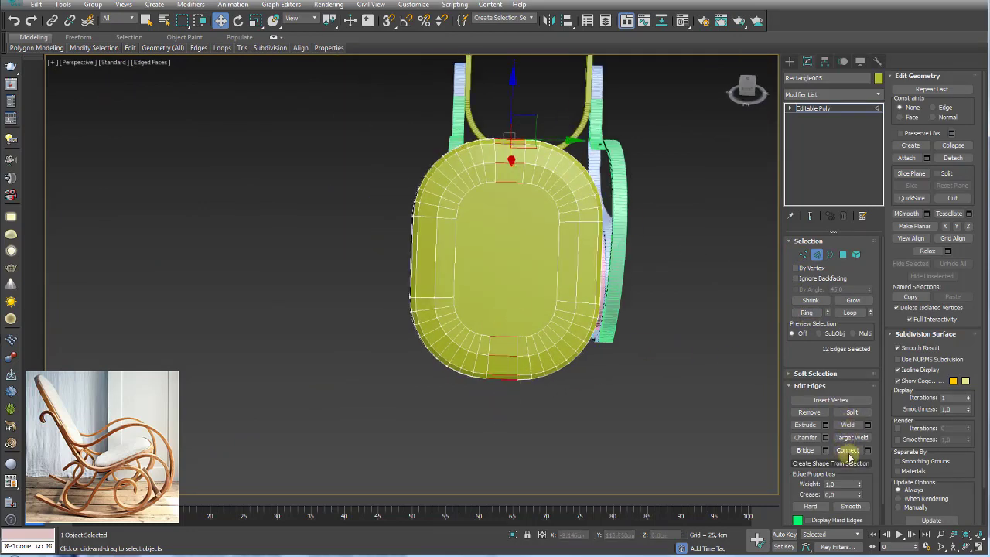
pyautogui.click(847, 449)
# Box-select the right half of the pad's polygons and delete them
pyautogui.click(812, 109)
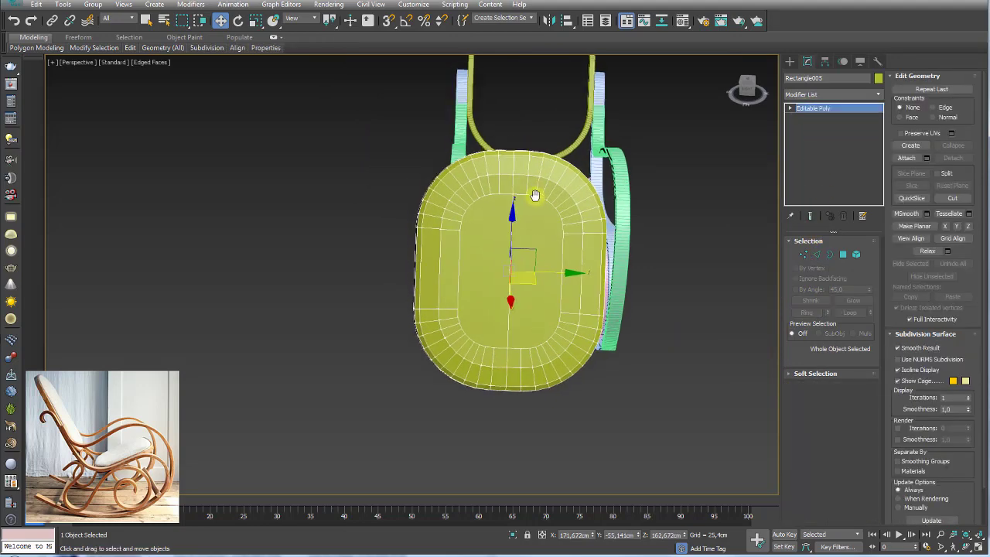
pyautogui.scroll(2, 409, 232)
pyautogui.keyDown('alt'); pyautogui.moveTo(454, 228); pyautogui.dragTo(758, 227, button='middle'); pyautogui.keyUp('alt')
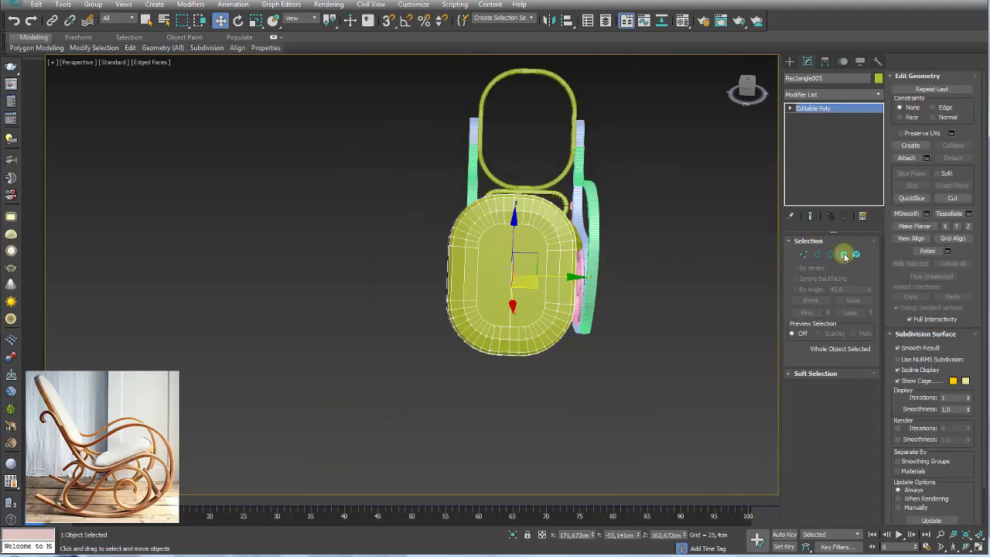
pyautogui.click(844, 254)
pyautogui.moveTo(637, 181); pyautogui.dragTo(525, 408)
pyautogui.press('Delete')
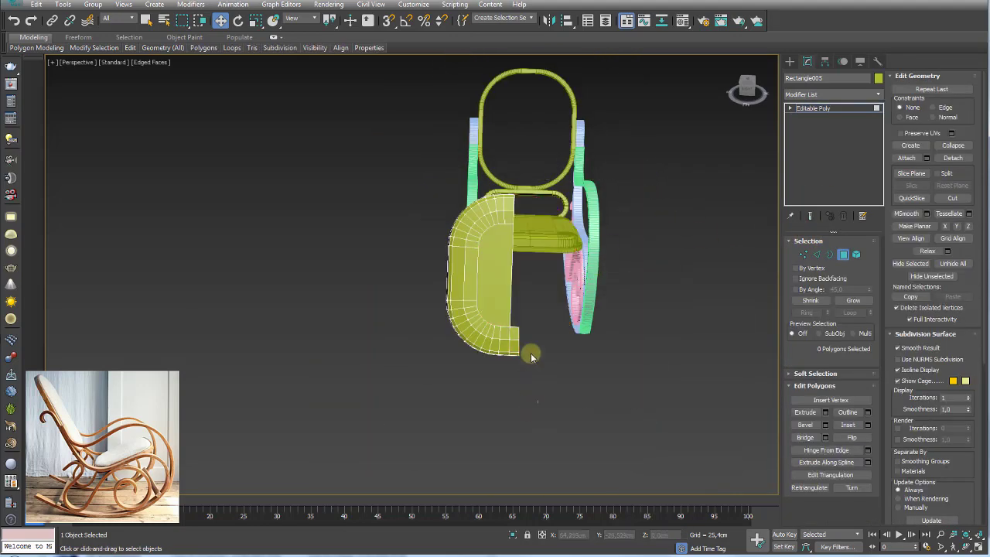
pyautogui.moveTo(519, 309)
pyautogui.keyDown('alt'); pyautogui.mouseDown(button='middle')
pyautogui.moveTo(515, 265)
pyautogui.moveTo(515, 283)
pyautogui.moveTo(482, 270)
pyautogui.moveTo(535, 271)
pyautogui.mouseUp(button='middle'); pyautogui.keyUp('alt')
# Use Cut to fan edges from the inner-loop corner vertices to the cut edge's midpoints, top and bottom
pyautogui.click(804, 254)
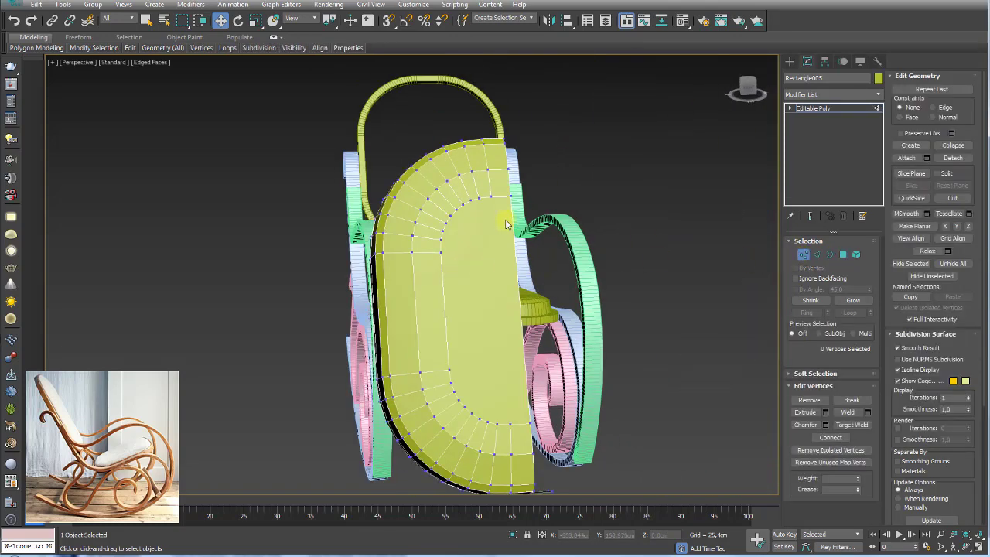
pyautogui.moveTo(508, 224)
pyautogui.keyDown('alt'); pyautogui.mouseDown(button='middle')
pyautogui.moveTo(438, 228)
pyautogui.moveTo(486, 239)
pyautogui.mouseUp(button='middle'); pyautogui.keyUp('alt')
pyautogui.scroll(3, 487, 240)
pyautogui.rightClick(486, 241)
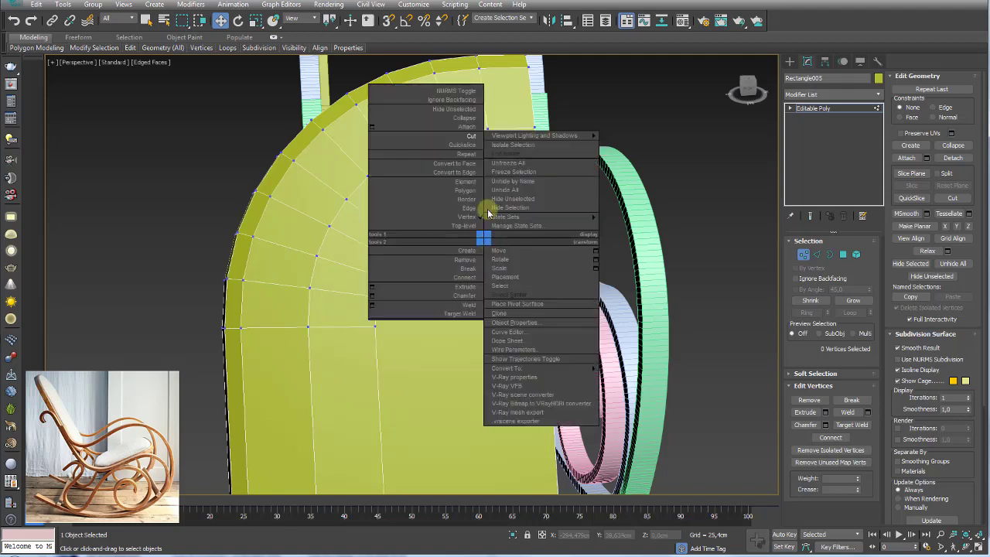
pyautogui.click(471, 132)
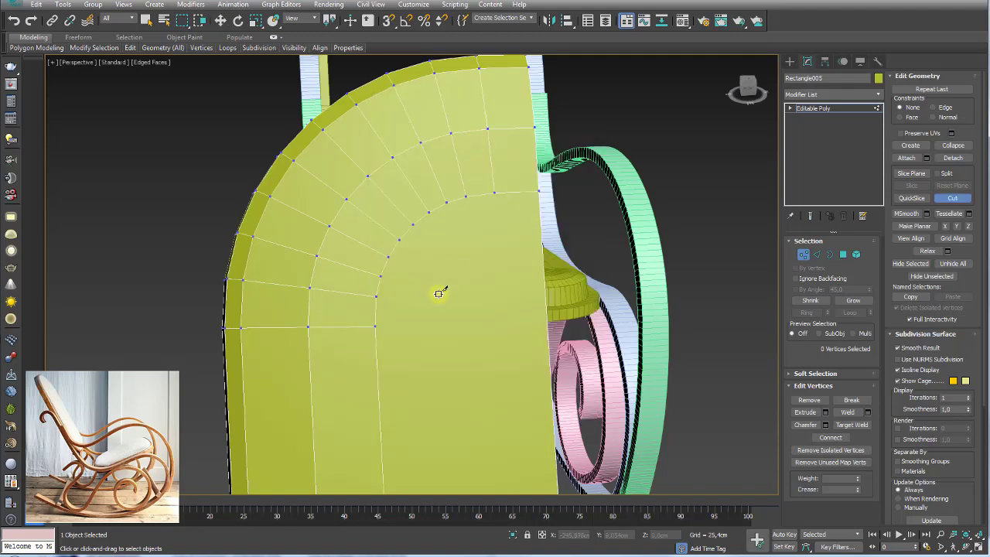
pyautogui.click(378, 326)
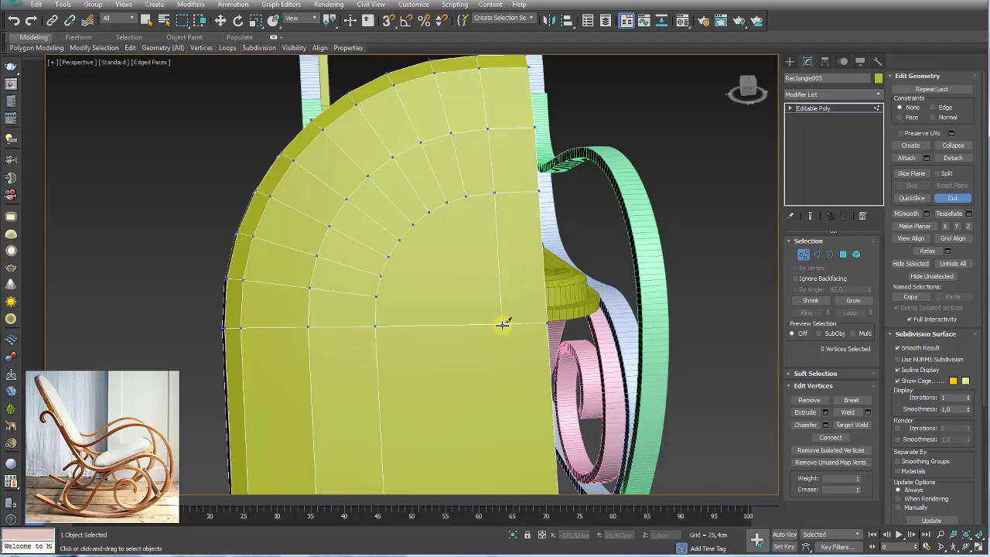
pyautogui.scroll(-5, 503, 325)
pyautogui.moveTo(503, 325)
pyautogui.keyDown('alt'); pyautogui.mouseDown(button='middle')
pyautogui.moveTo(522, 325)
pyautogui.moveTo(513, 260)
pyautogui.moveTo(509, 321)
pyautogui.mouseUp(button='middle'); pyautogui.keyUp('alt')
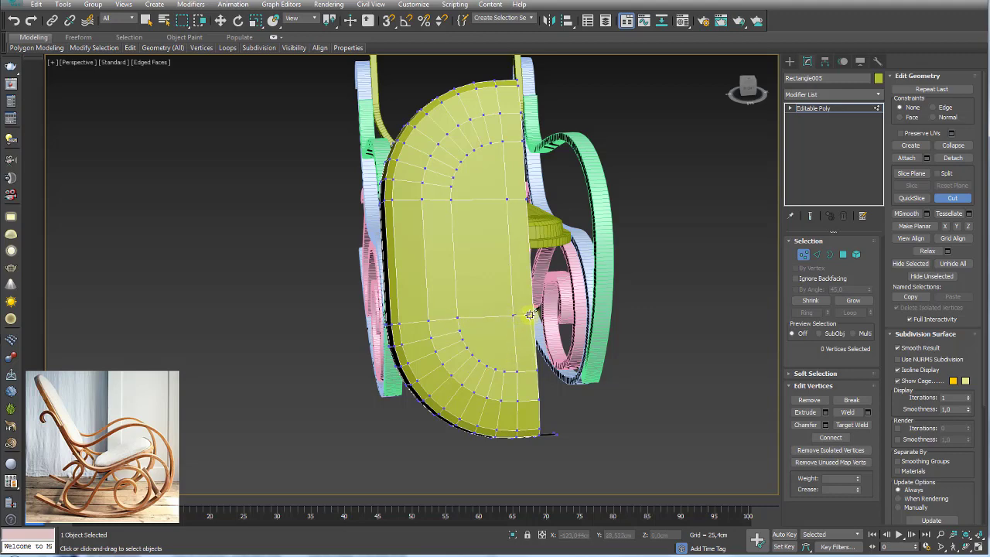
pyautogui.scroll(4, 495, 207)
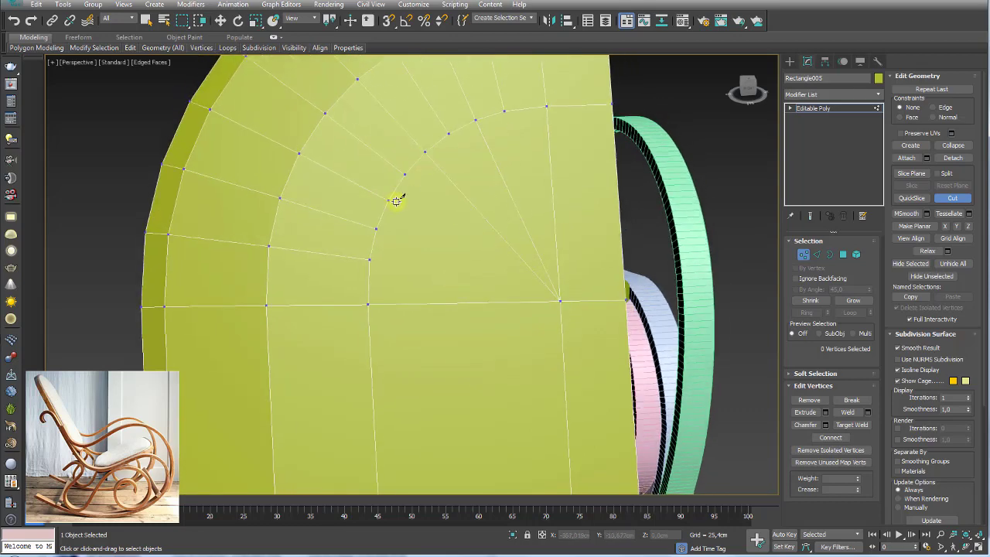
pyautogui.scroll(-5, 545, 294)
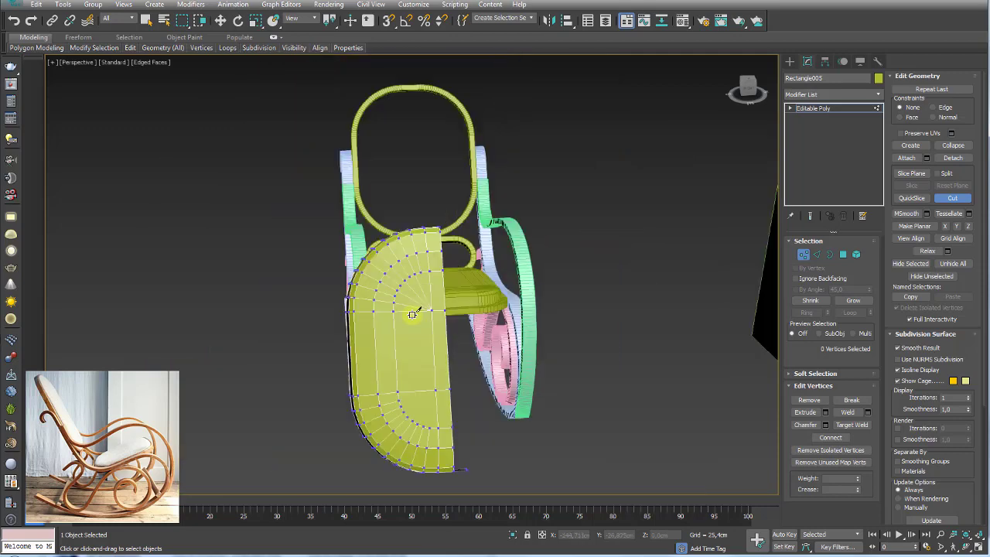
pyautogui.scroll(5, 514, 297)
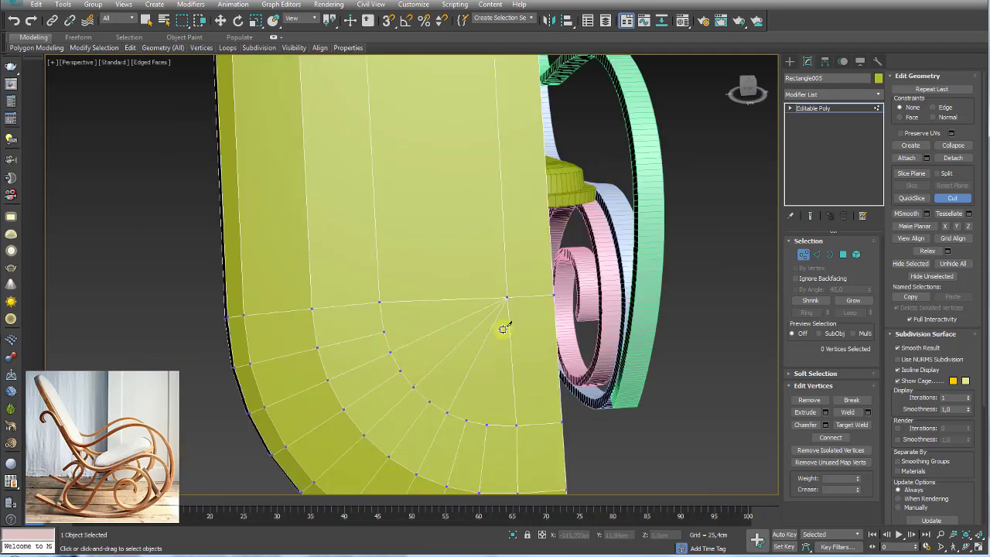
pyautogui.scroll(-3, 490, 398)
pyautogui.keyDown('alt'); pyautogui.moveTo(490, 387); pyautogui.dragTo(513, 287, button='middle'); pyautogui.keyUp('alt')
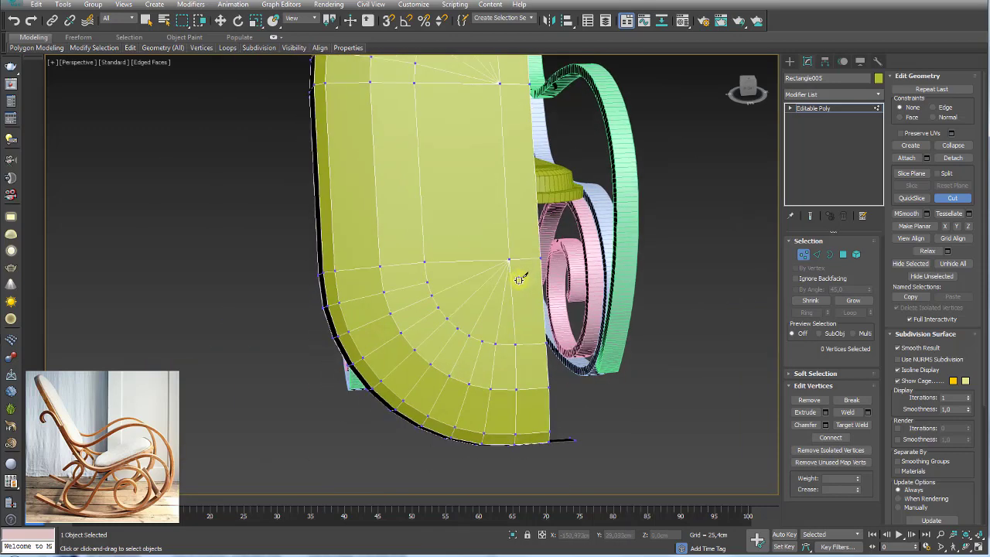
pyautogui.scroll(-3, 521, 279)
pyautogui.scroll(2, 517, 259)
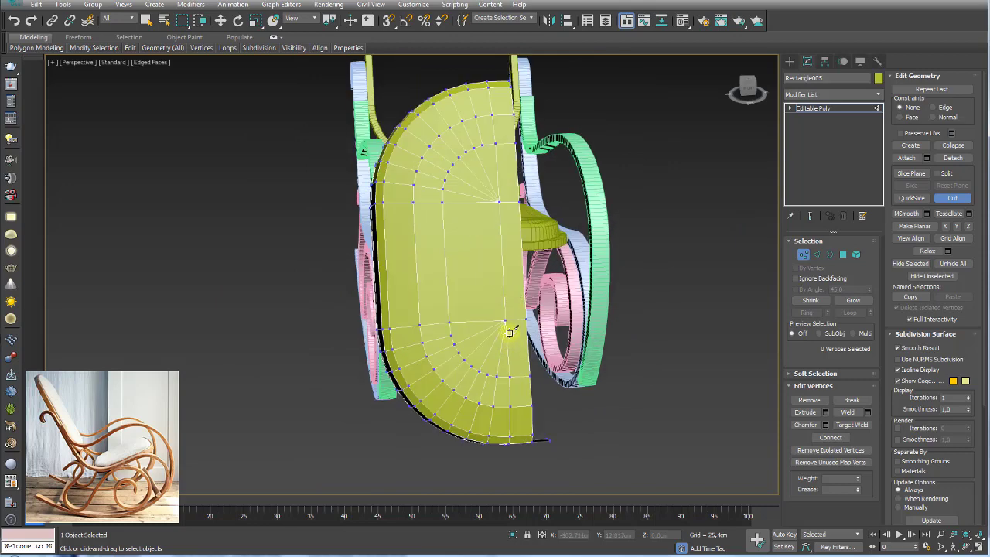
pyautogui.scroll(2, 487, 294)
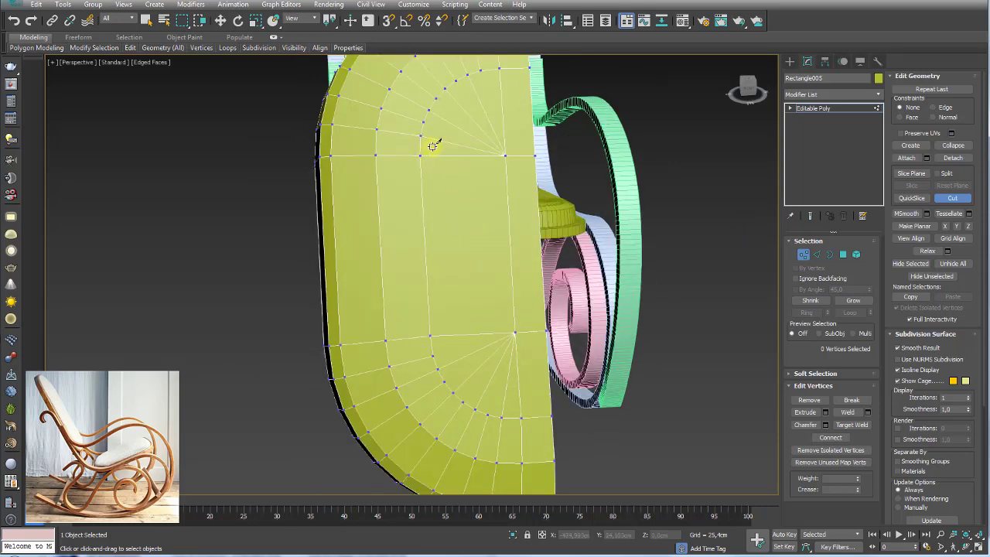
pyautogui.click(844, 253)
# With Move active, select the triangular fan polygons at the pad's top and bottom corners
pyautogui.press('w')
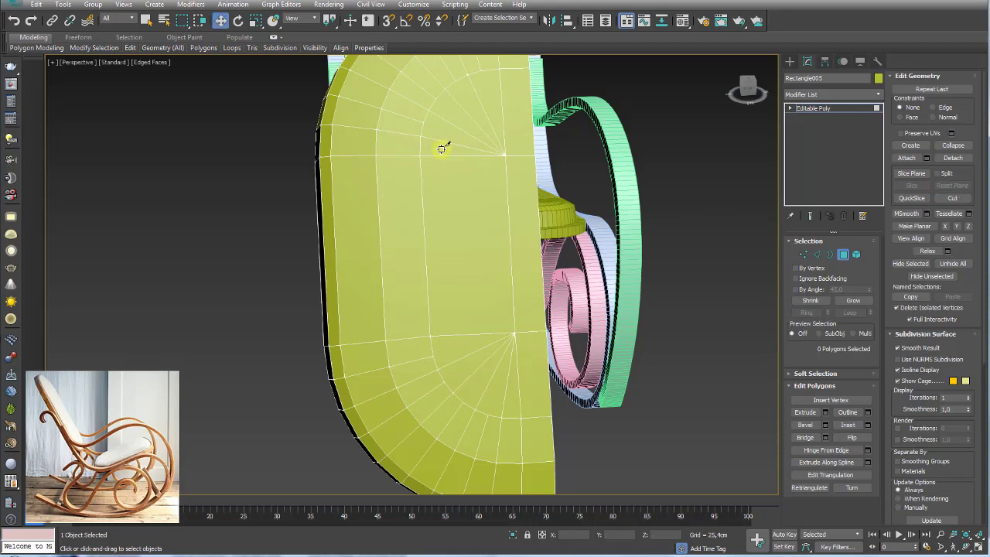
pyautogui.rightClick(442, 148)
pyautogui.click(452, 159)
pyautogui.click(433, 162)
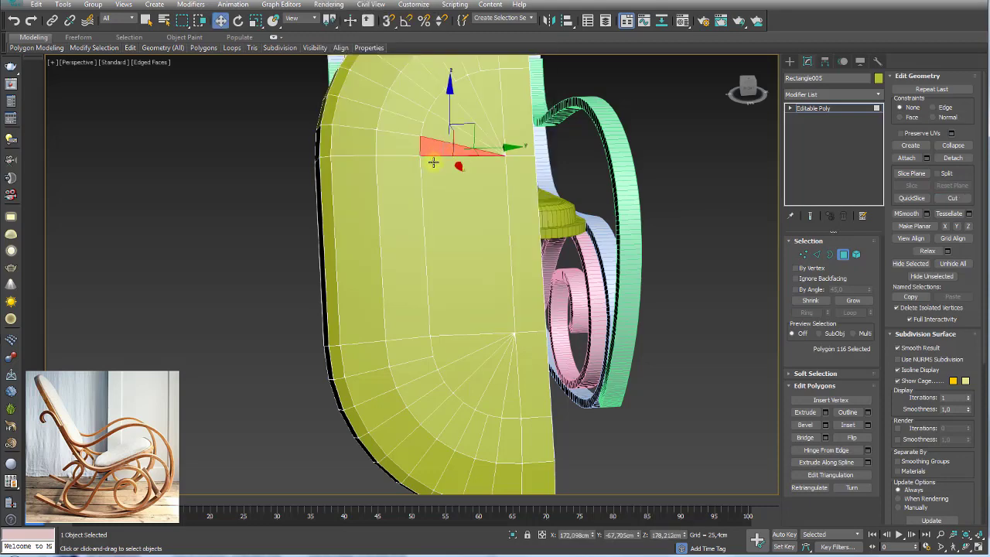
pyautogui.click(512, 393)
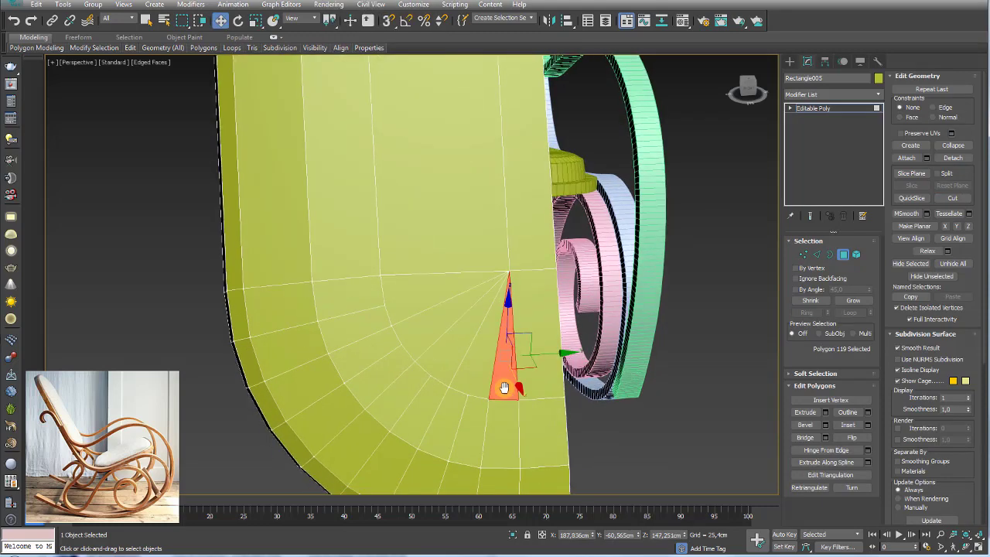
pyautogui.keyDown('alt'); pyautogui.moveTo(512, 393); pyautogui.dragTo(503, 383, button='middle'); pyautogui.keyUp('alt')
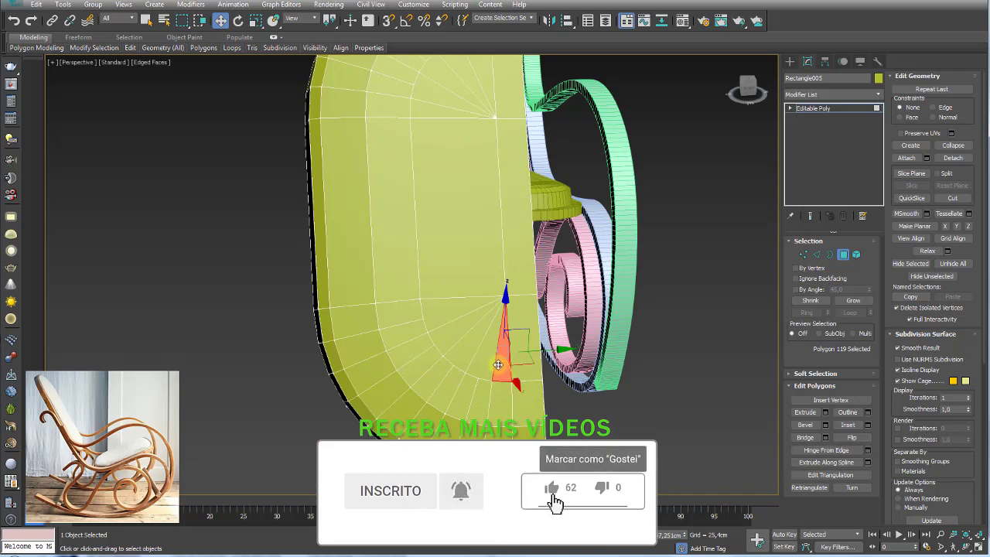
pyautogui.moveTo(468, 222); pyautogui.dragTo(371, 185, button='middle')
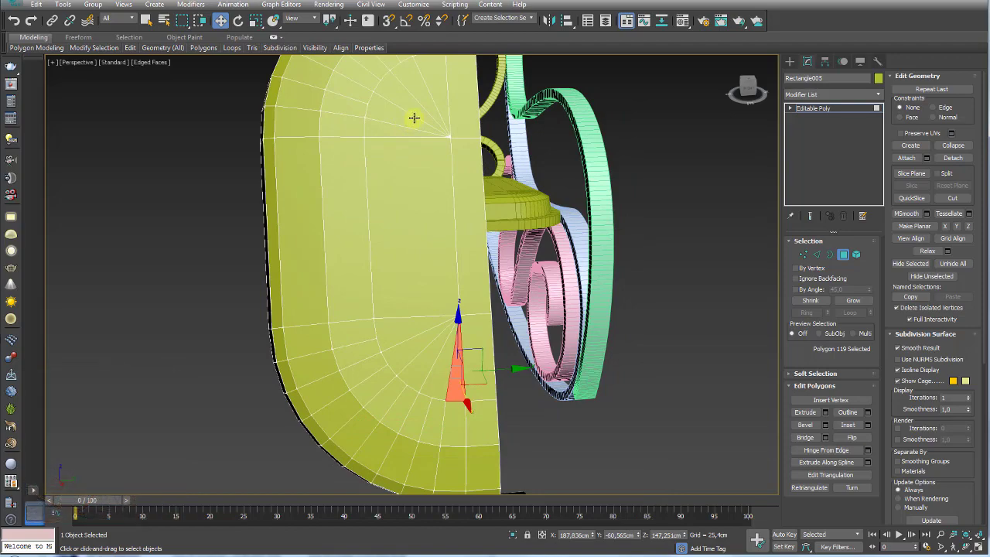
pyautogui.click(393, 109)
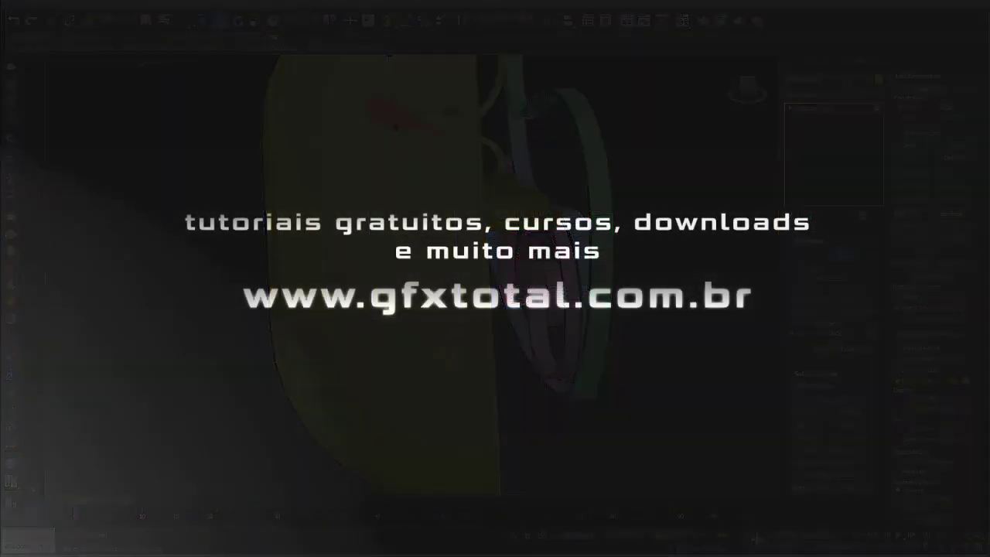